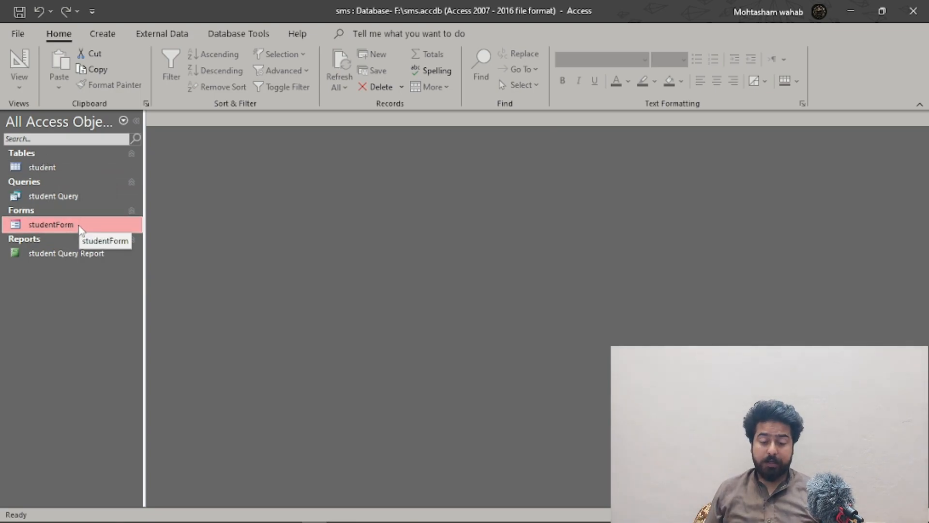
# Open the studentForm to review the existing student management form, and close it again
pyautogui.doubleClick(68, 224)
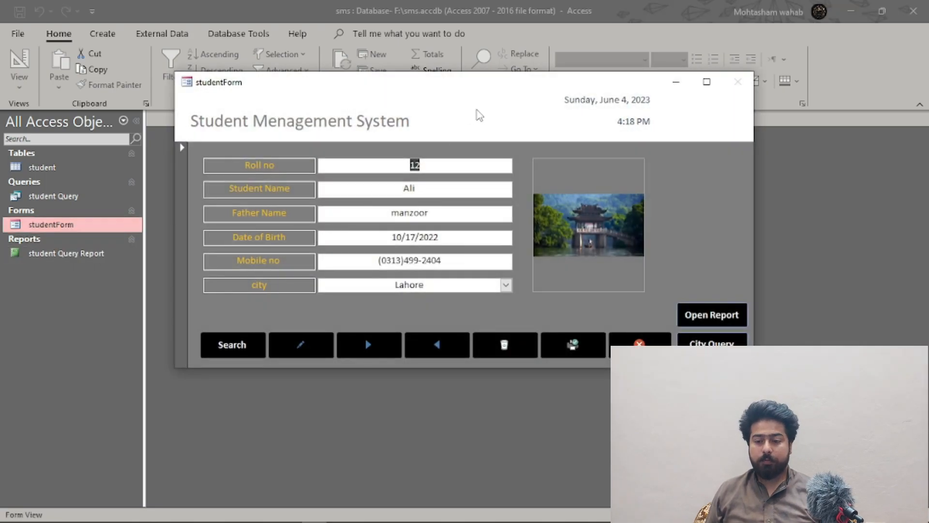
pyautogui.moveTo(612, 89); pyautogui.dragTo(584, 125)
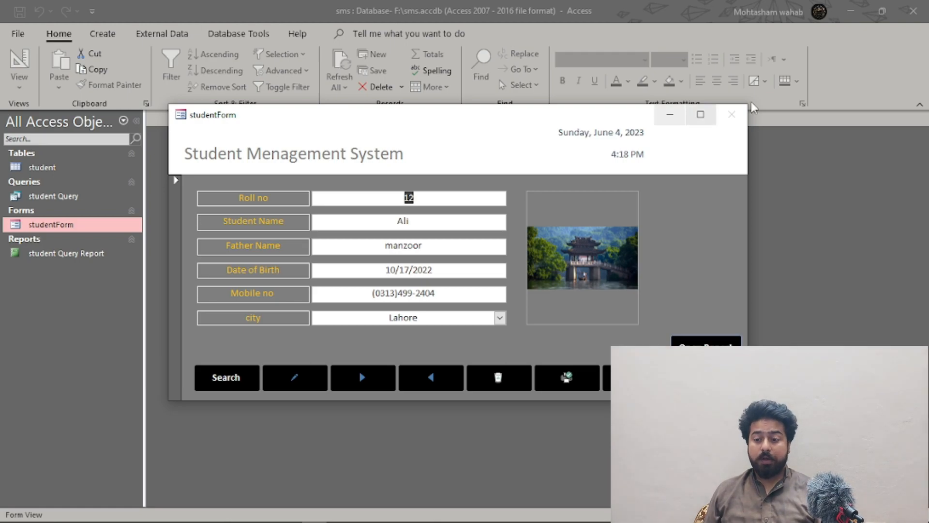
pyautogui.rightClick(492, 116)
pyautogui.click(539, 139)
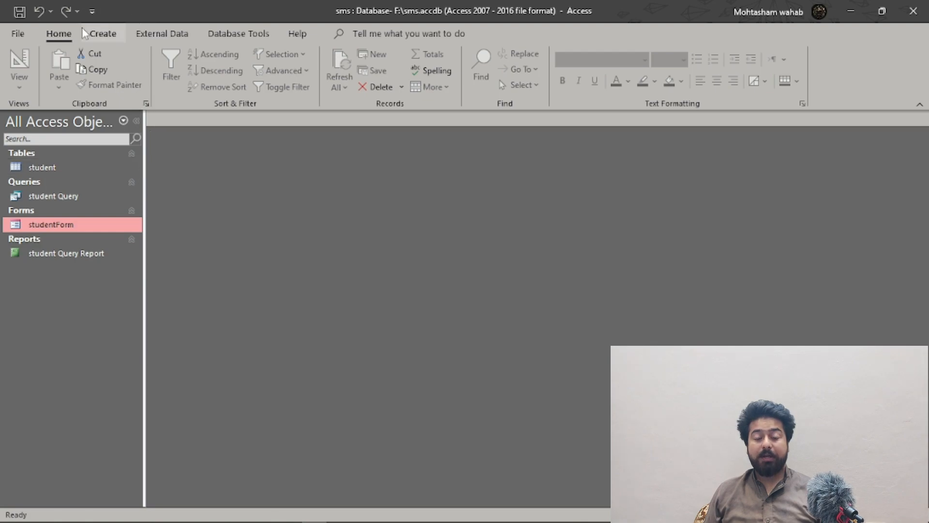
# Create a new table and save it under the name login
pyautogui.click(102, 34)
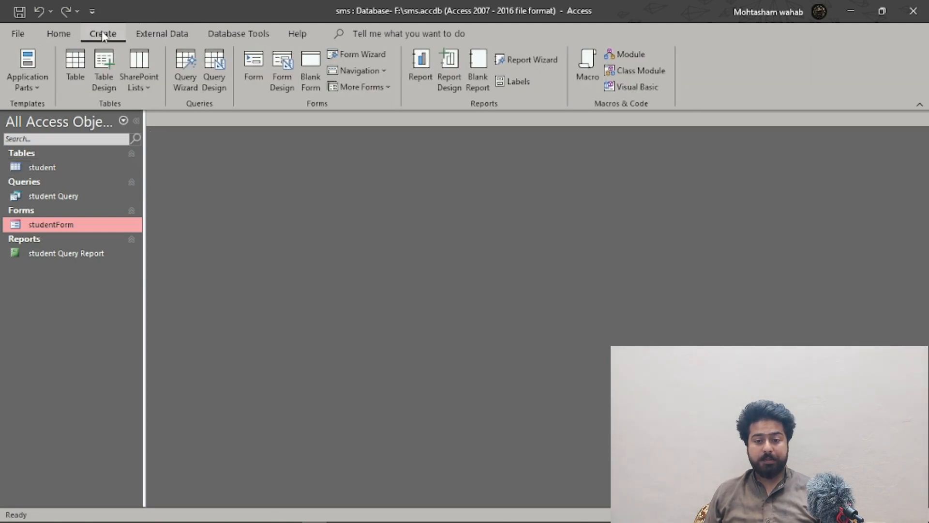
pyautogui.click(75, 81)
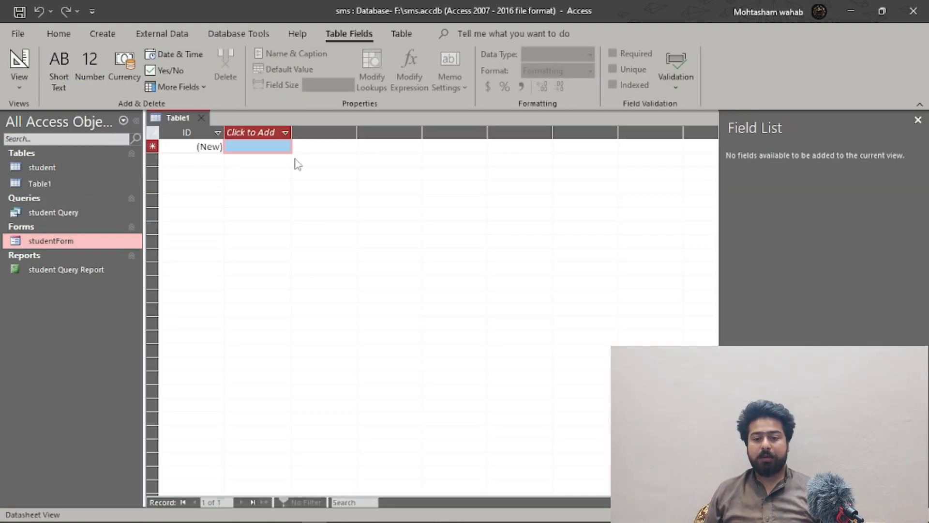
pyautogui.rightClick(182, 125)
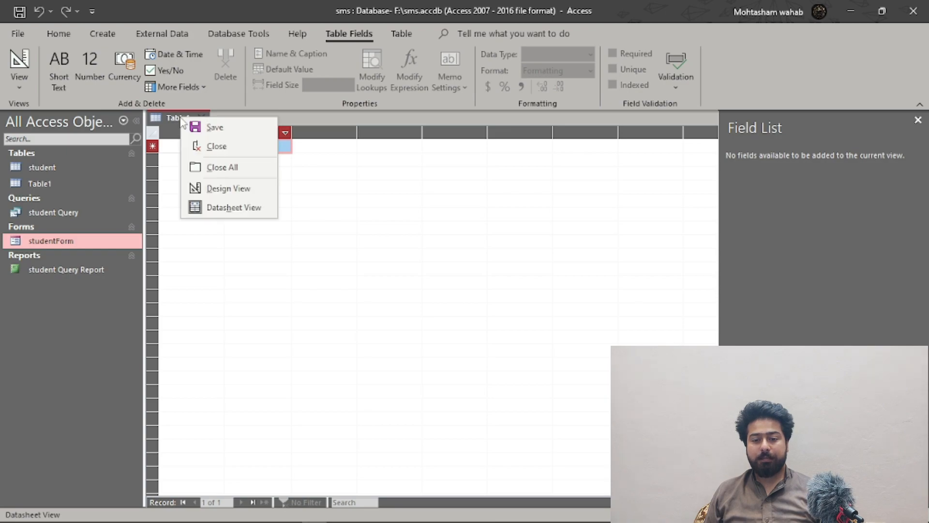
pyautogui.click(216, 129)
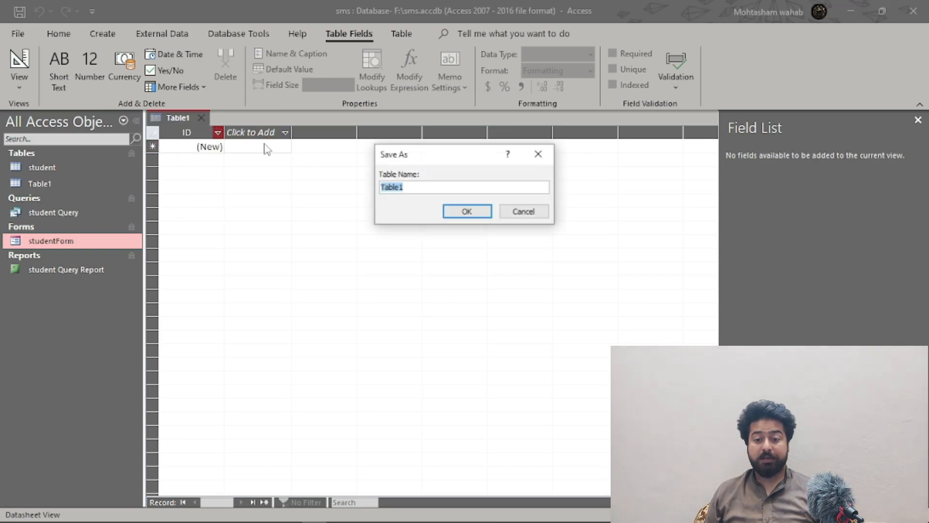
pyautogui.press('BackSpace')
pyautogui.write('login')
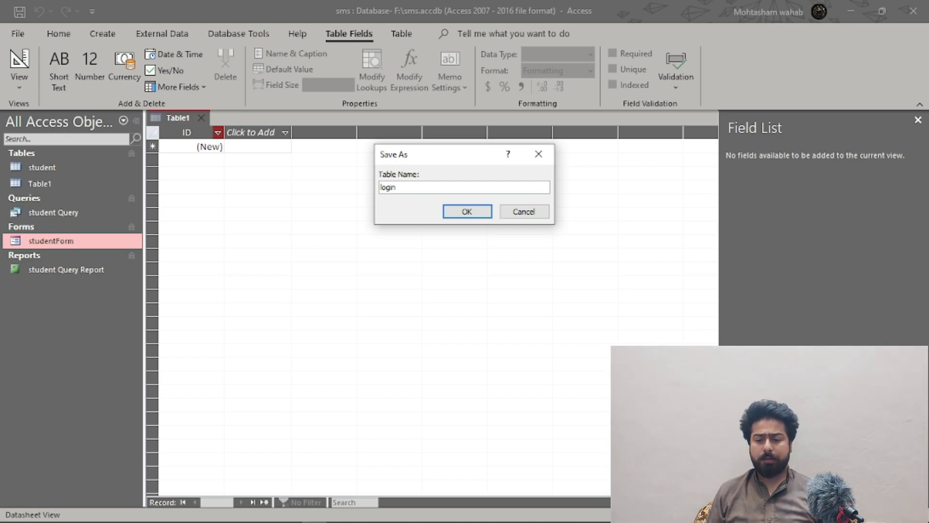
pyautogui.press('Return')
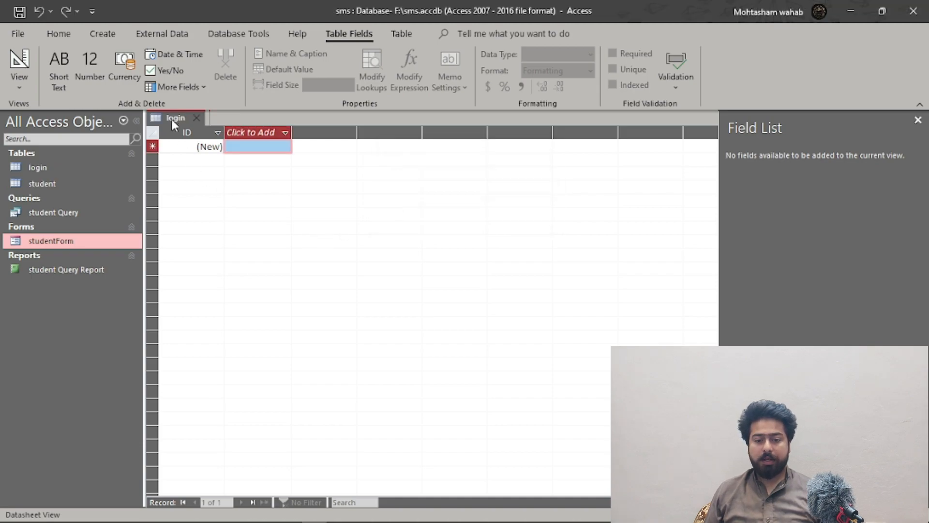
# Switch the login table to Design View and delete its ID primary key field
pyautogui.rightClick(6, 75)
pyautogui.click(6, 78)
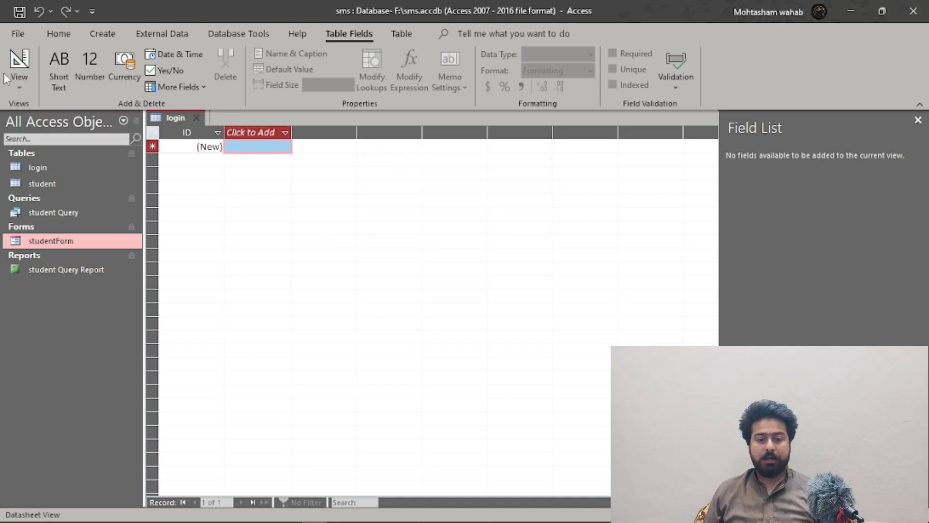
pyautogui.click(12, 81)
pyautogui.click(58, 147)
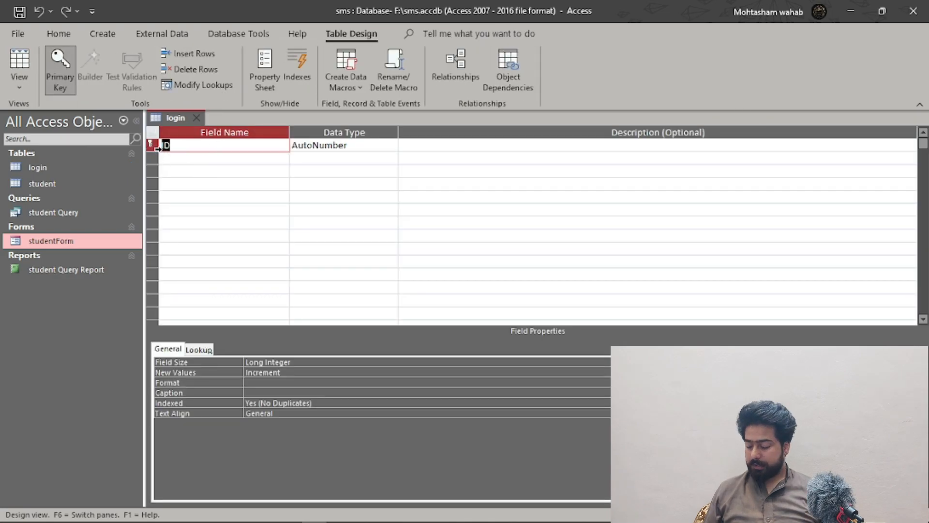
pyautogui.press('super+plus')
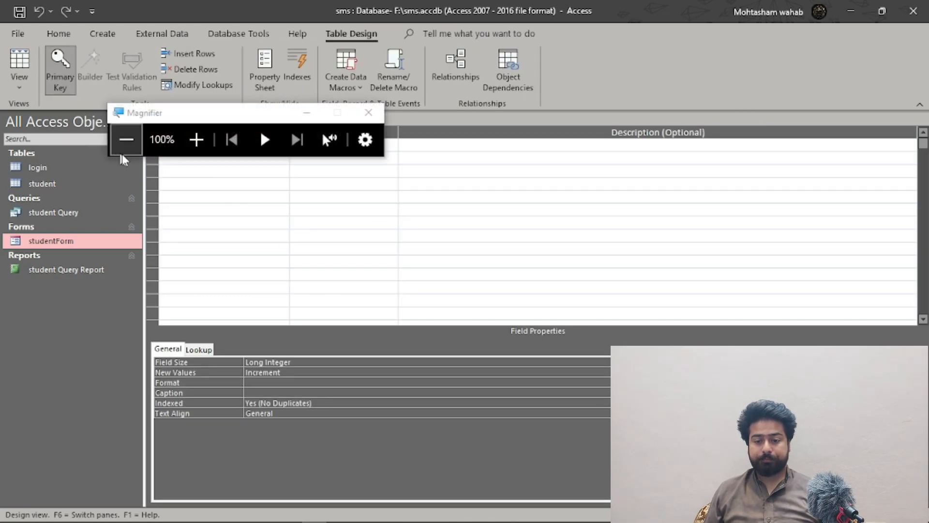
pyautogui.click(301, 117)
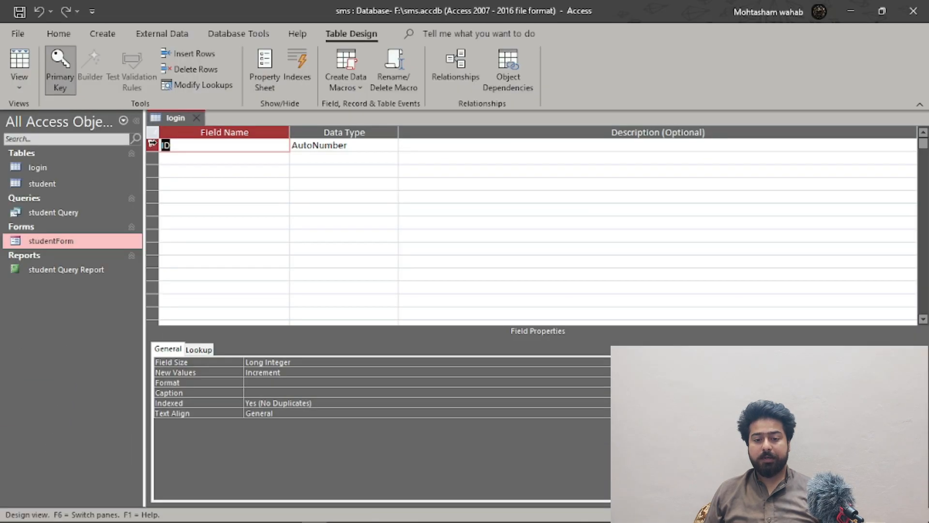
pyautogui.click(152, 144)
pyautogui.rightClick(152, 144)
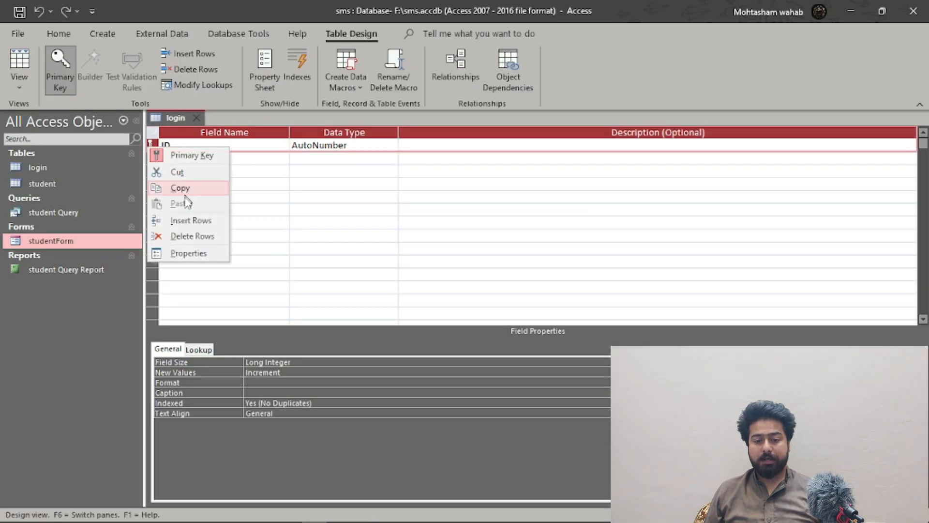
pyautogui.click(188, 239)
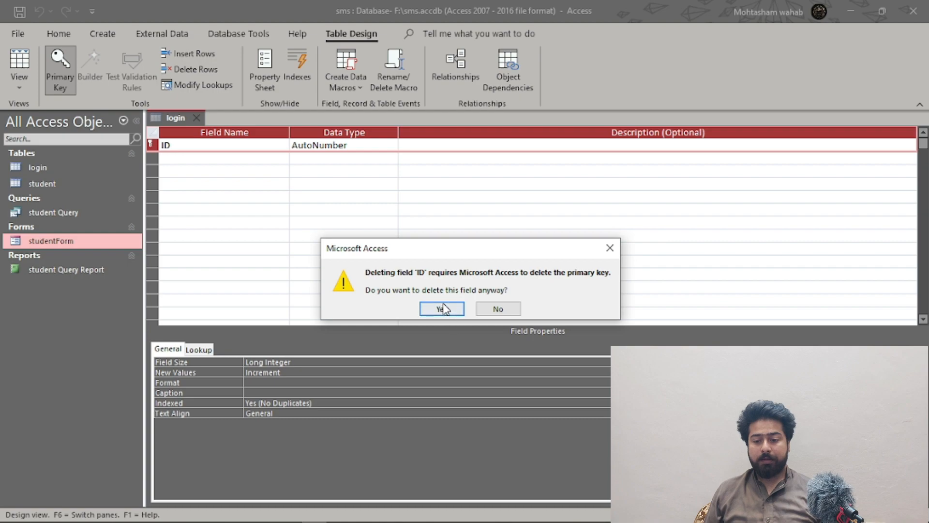
pyautogui.click(443, 309)
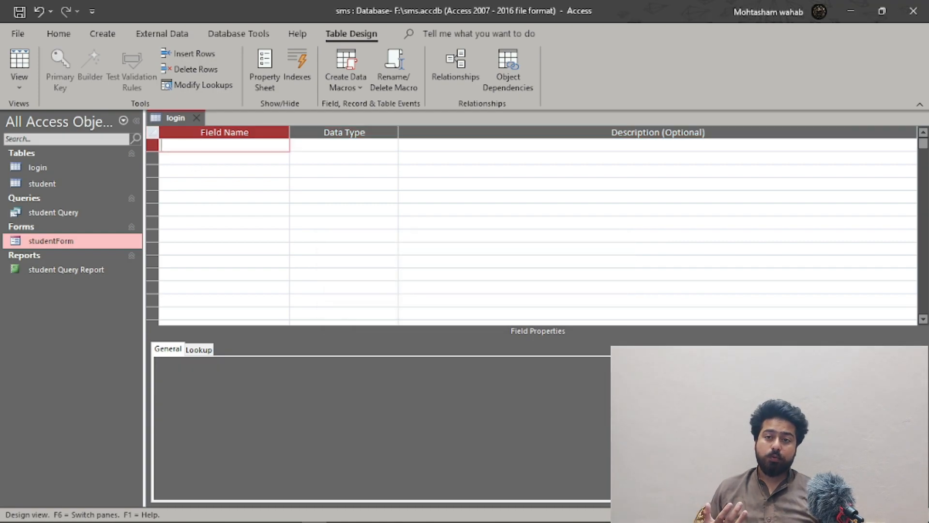
# Add two Short Text fields named username and password to the login table
pyautogui.write('username')
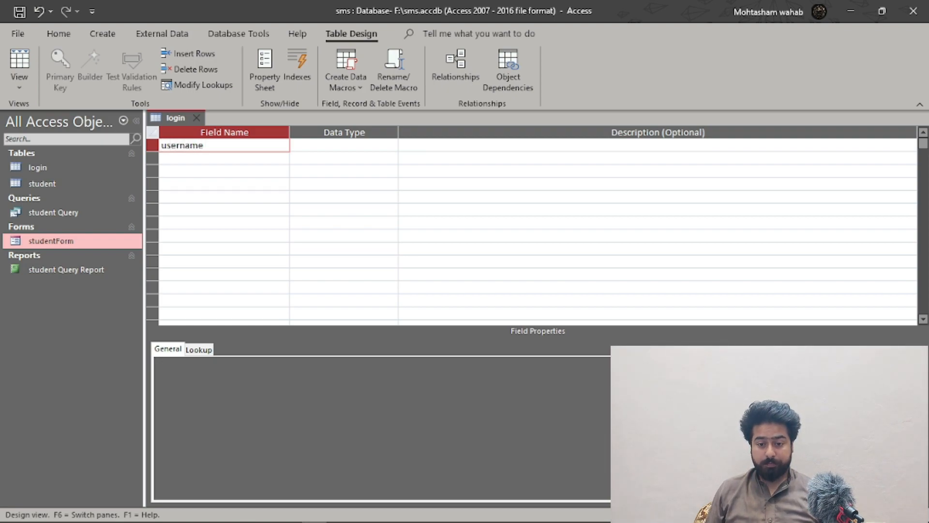
pyautogui.press('Tab')
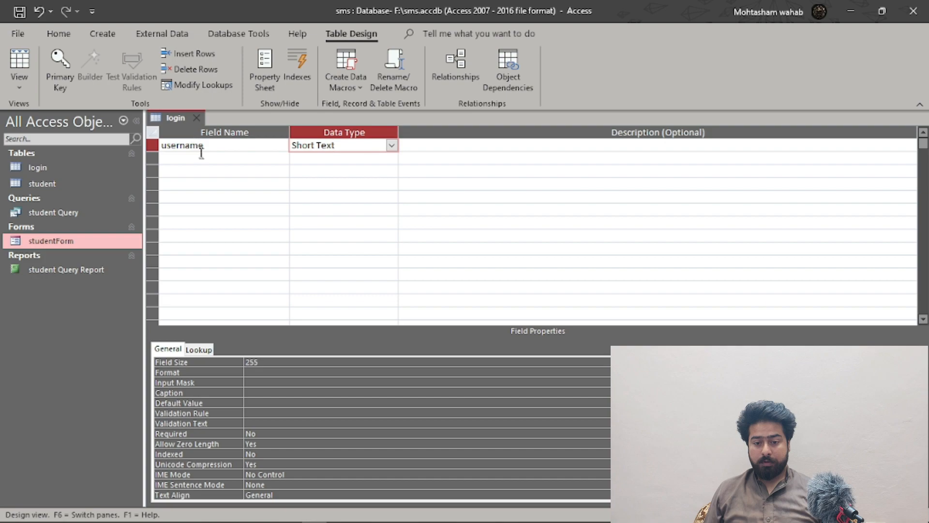
pyautogui.press('Tab')
pyautogui.press('Tab')
pyautogui.write('password')
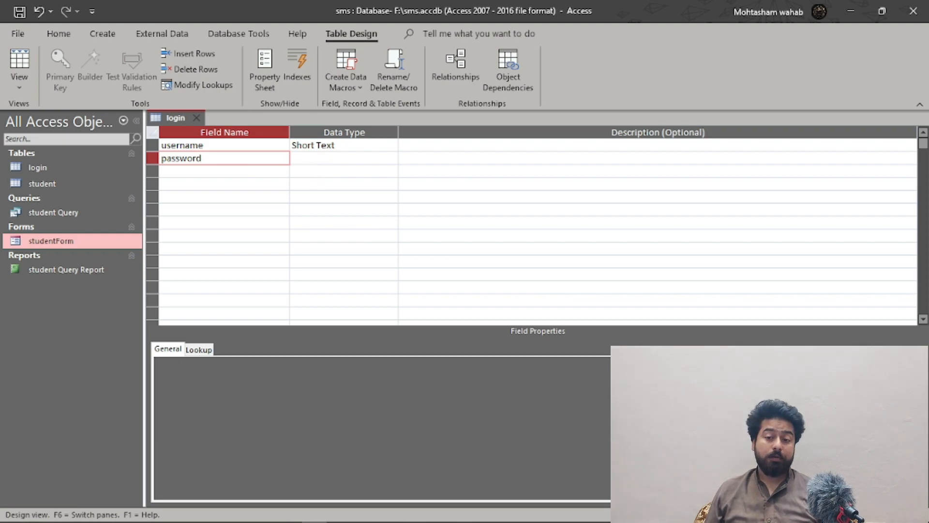
pyautogui.press('Tab')
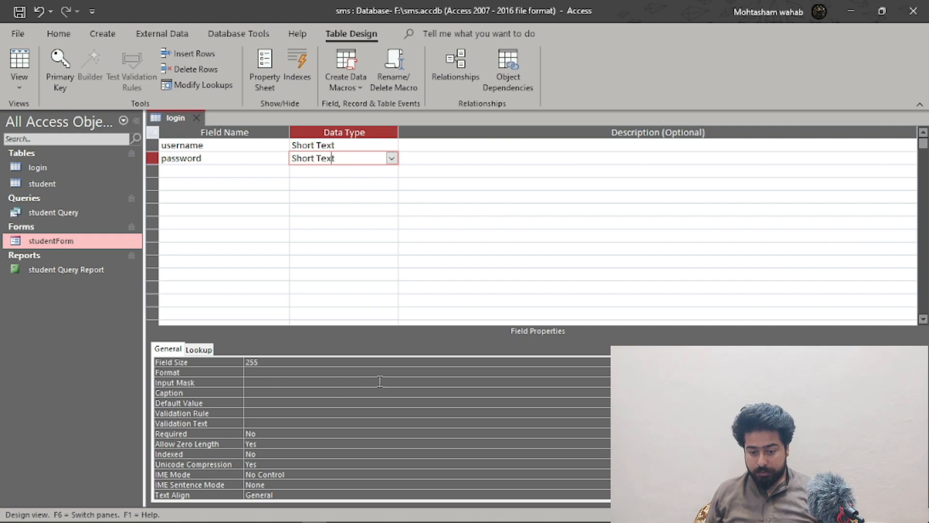
# Apply the Password input mask to the password field with the Input Mask Wizard, saving the table when required
pyautogui.click(312, 383)
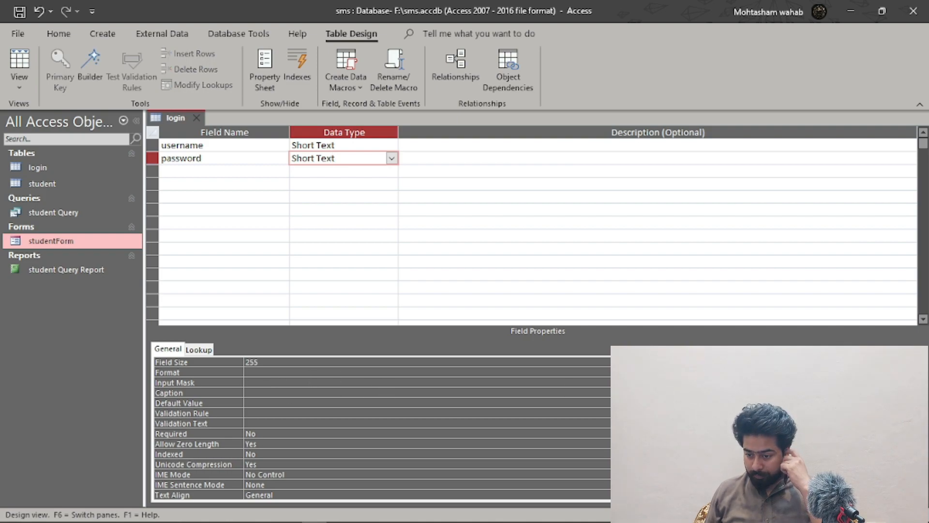
pyautogui.click(742, 383)
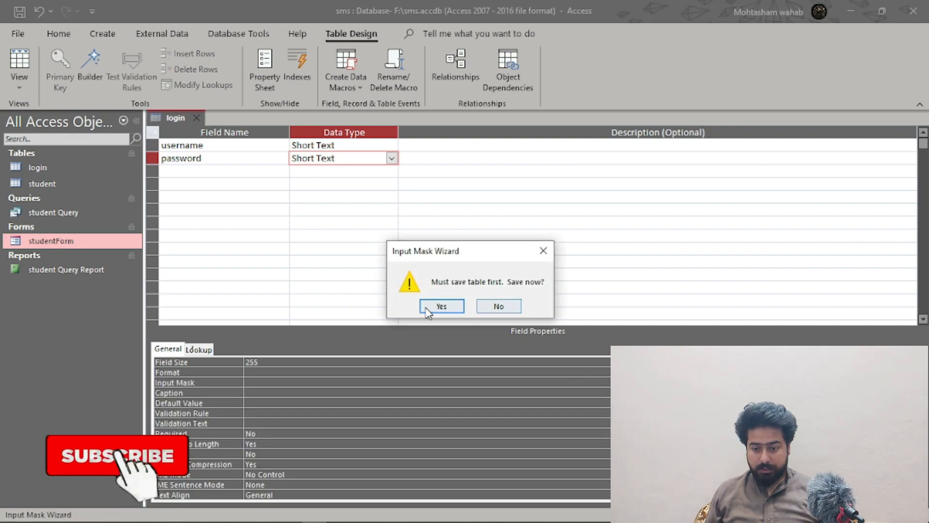
pyautogui.click(425, 307)
pyautogui.click(488, 240)
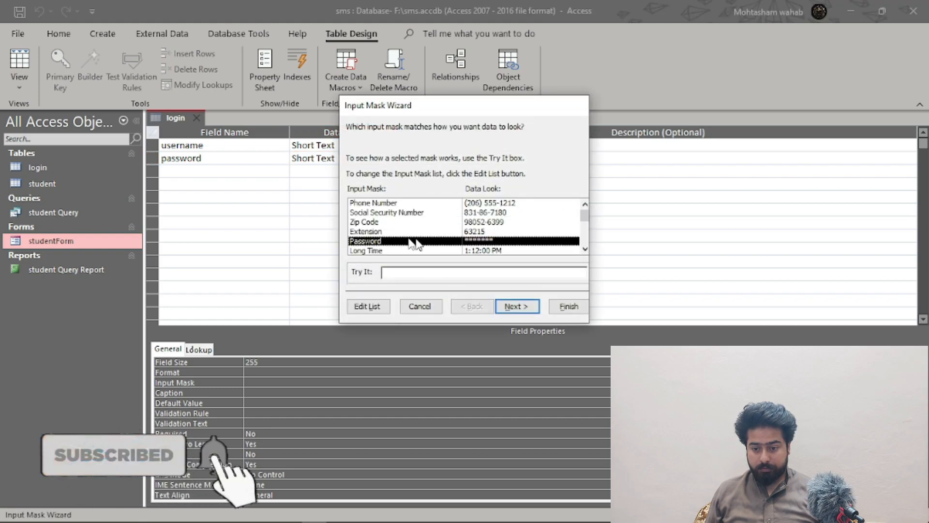
pyautogui.click(530, 306)
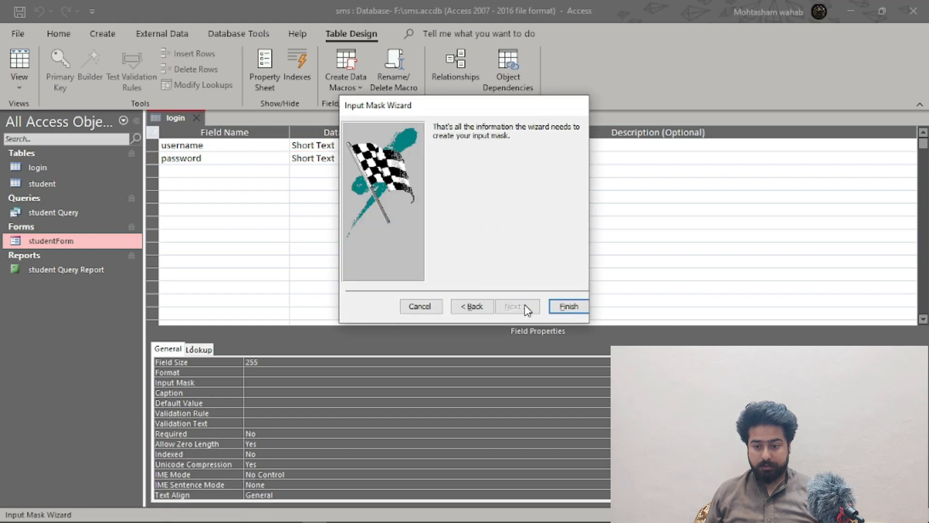
pyautogui.click(577, 306)
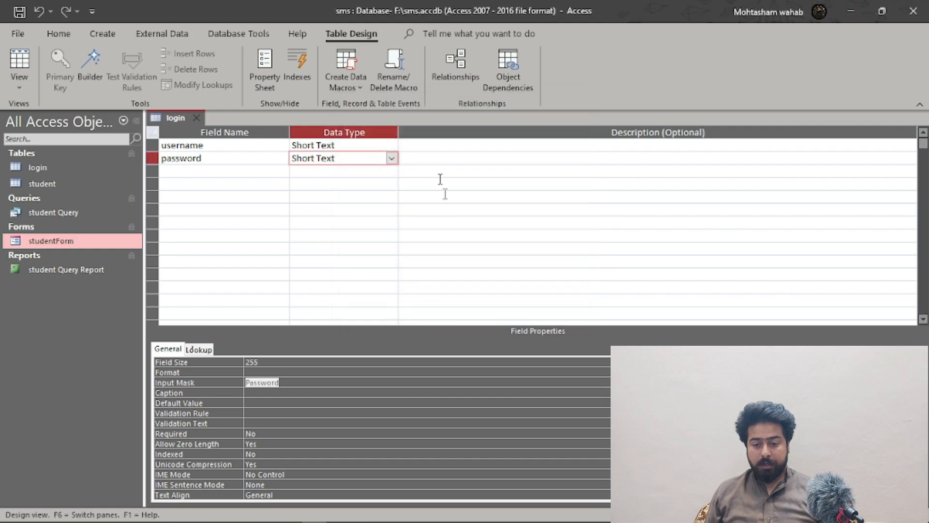
# Save the login table, switch it to Datasheet View and enter MMW as the first record's username
pyautogui.click(29, 88)
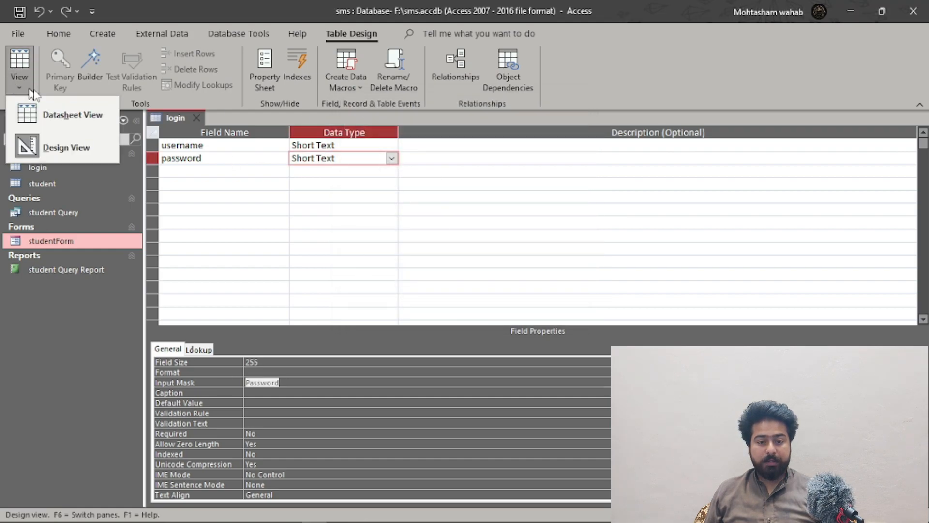
pyautogui.click(81, 119)
pyautogui.click(449, 309)
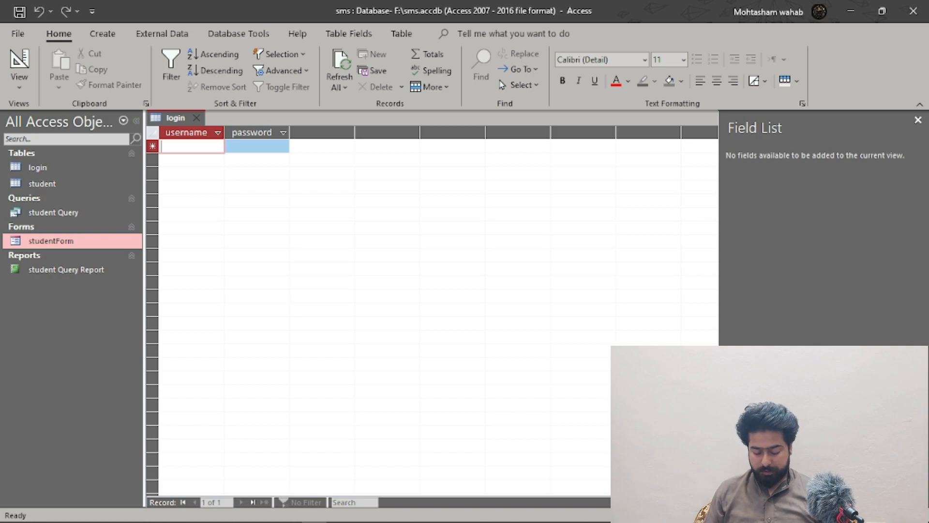
pyautogui.write('MMW')
pyautogui.press('BackSpace')
pyautogui.press('BackSpace')
pyautogui.press('BackSpace')
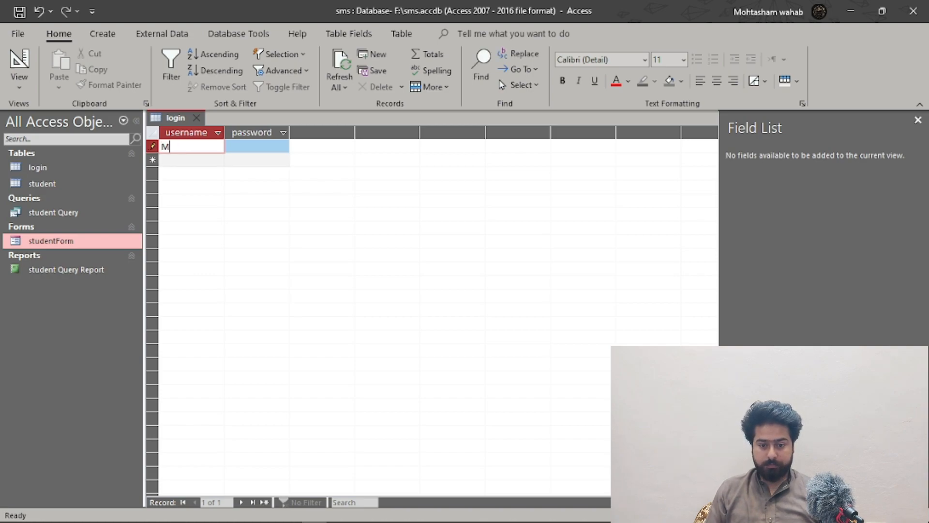
pyautogui.write('MMW')
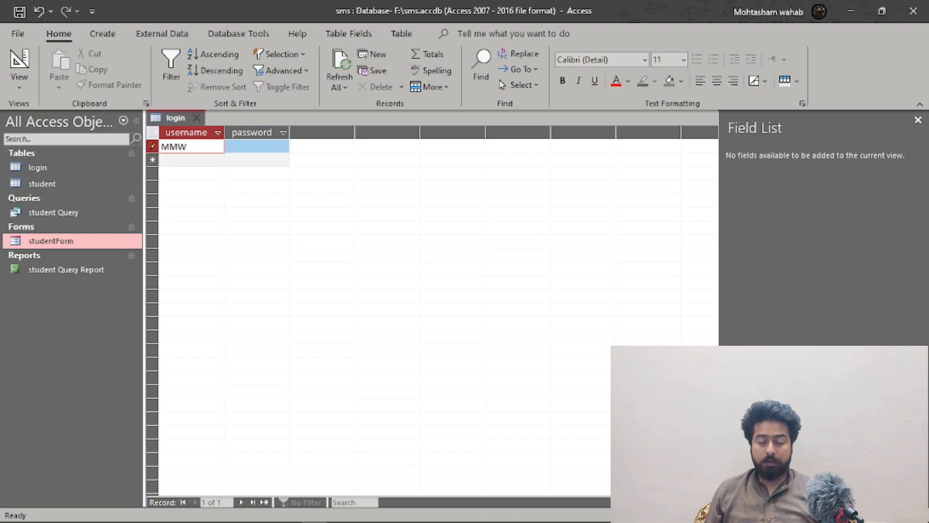
pyautogui.click(268, 151)
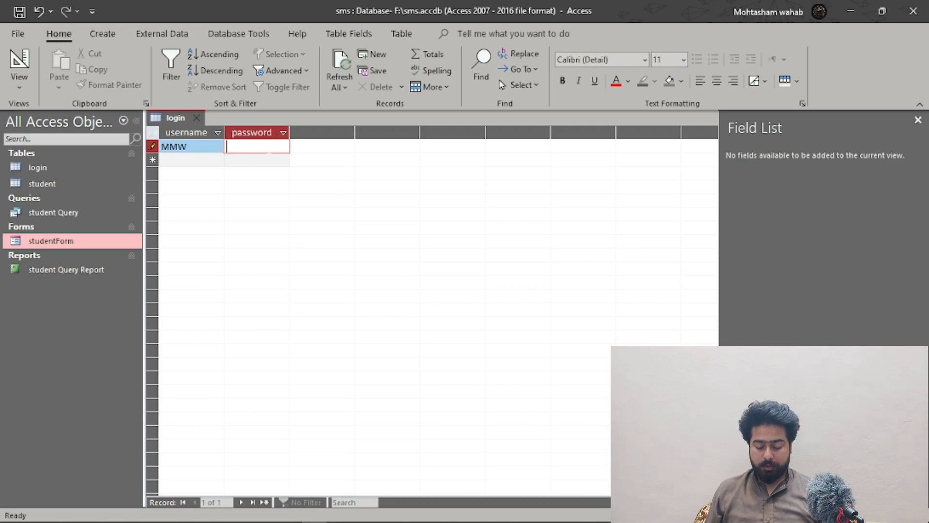
pyautogui.write('****')
pyautogui.press('BackSpace')
pyautogui.press('BackSpace')
pyautogui.press('BackSpace')
pyautogui.press('BackSpace')
pyautogui.write('******')
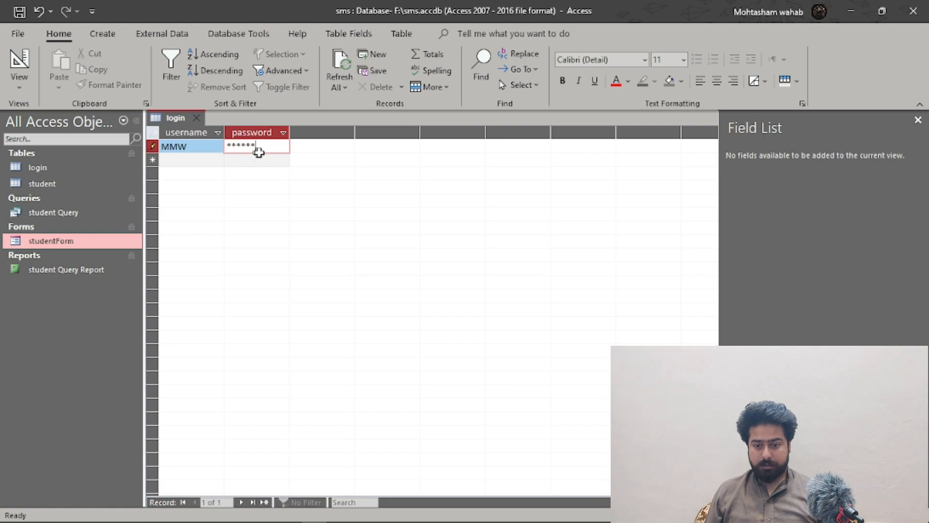
pyautogui.press('BackSpace')
pyautogui.press('BackSpace')
pyautogui.press('BackSpace')
pyautogui.press('BackSpace')
pyautogui.press('BackSpace')
pyautogui.press('BackSpace')
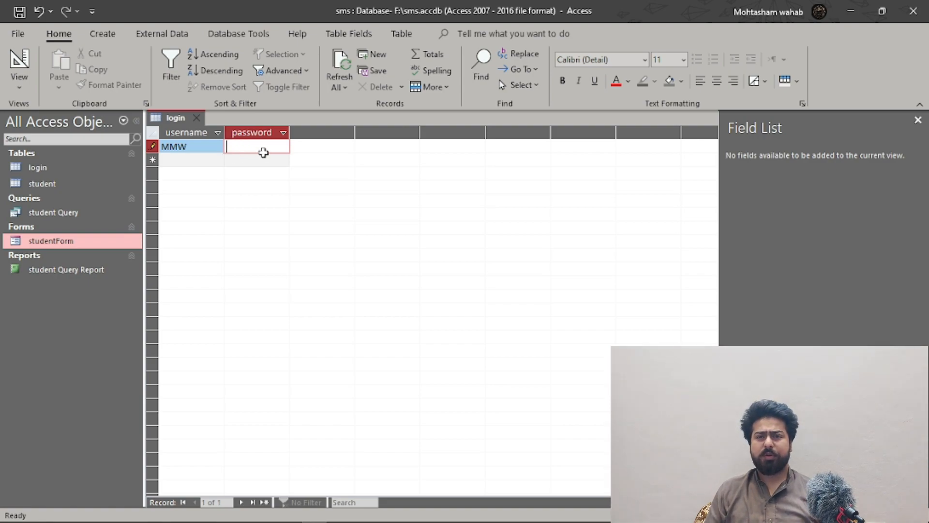
# Enter the account password in the first record's password field and save the login table
pyautogui.write('1234')
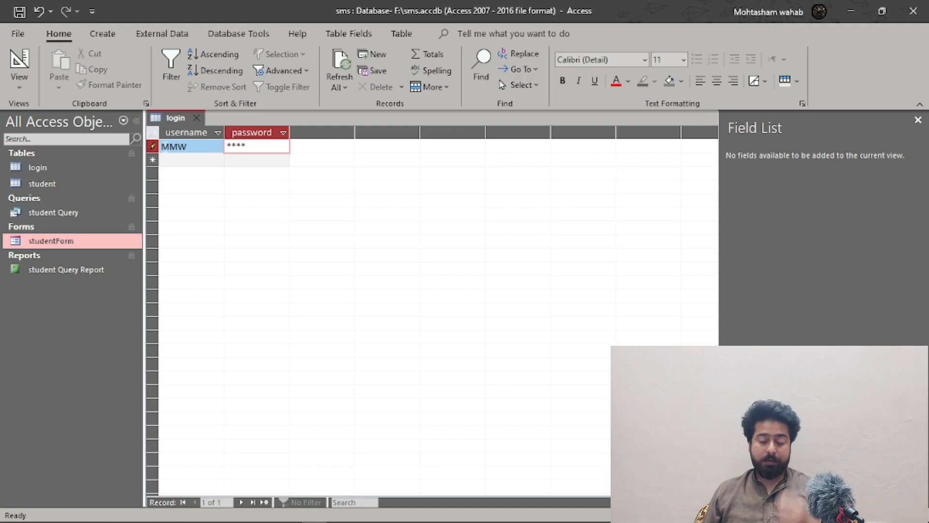
pyautogui.rightClick(173, 119)
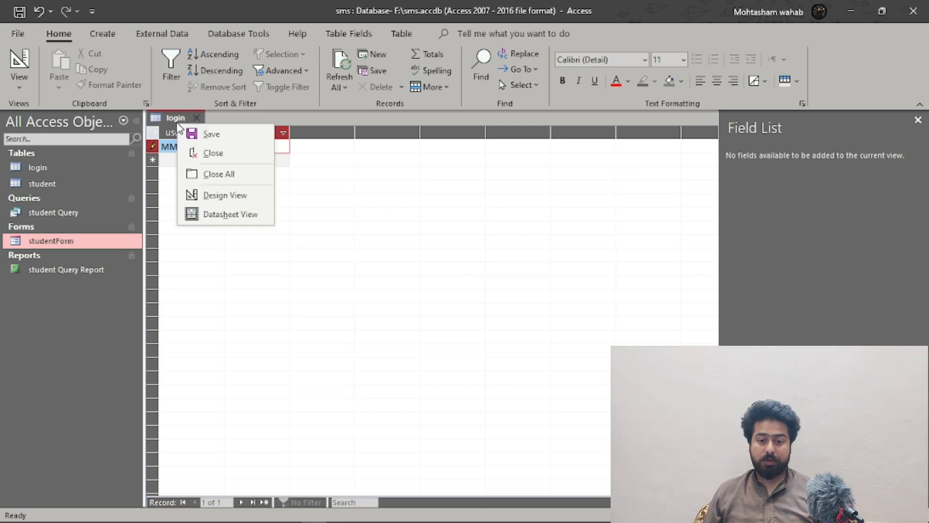
pyautogui.click(193, 133)
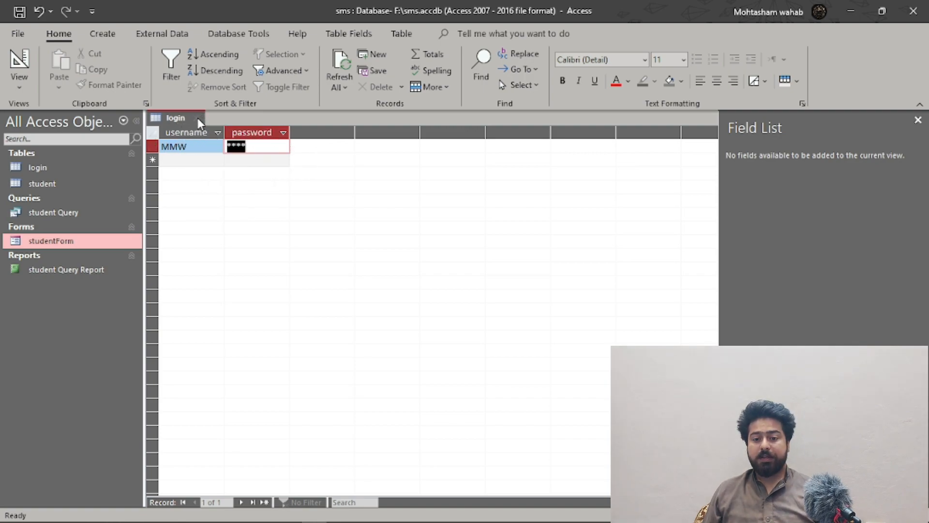
# Close the login table and create a blank form in Design View
pyautogui.click(197, 117)
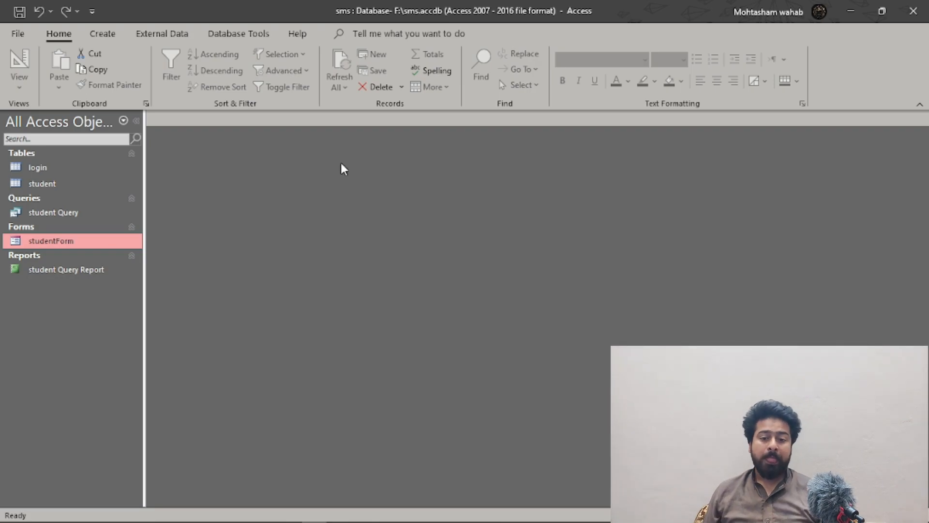
pyautogui.click(93, 35)
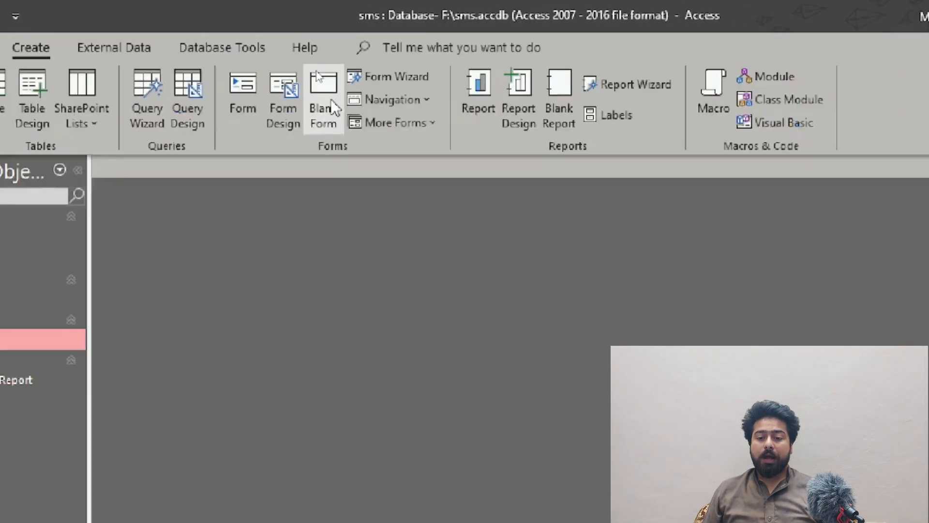
pyautogui.click(314, 71)
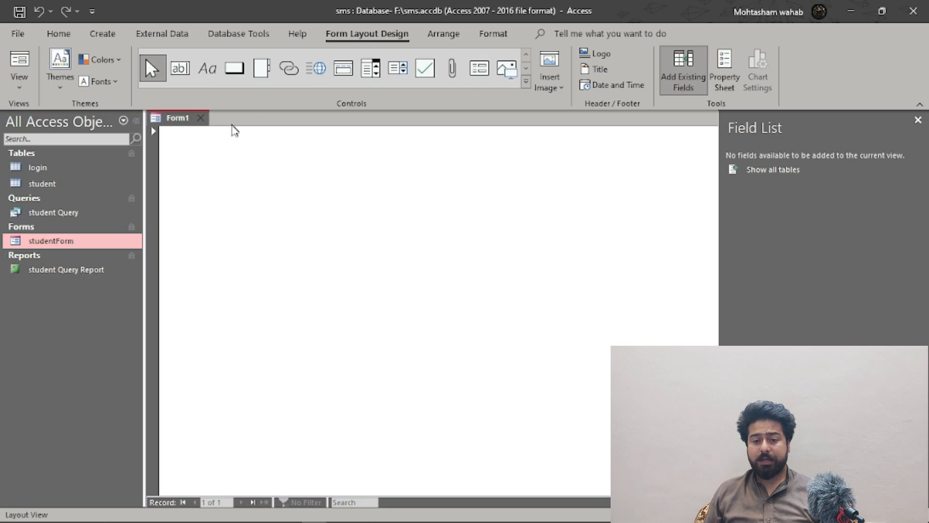
pyautogui.click(62, 183)
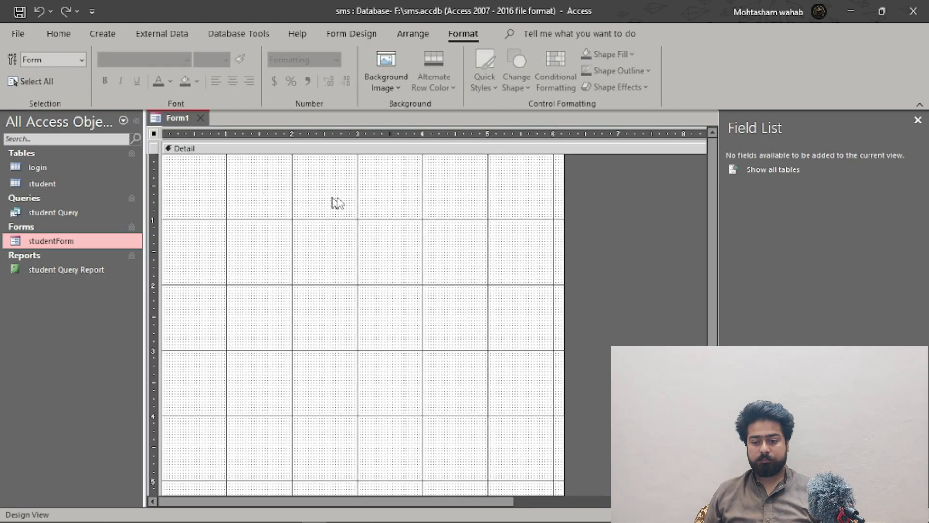
# Reduce the height of the form's Detail section to about 2 inches
pyautogui.scroll(-3, 483, 379)
pyautogui.scroll(2, 483, 380)
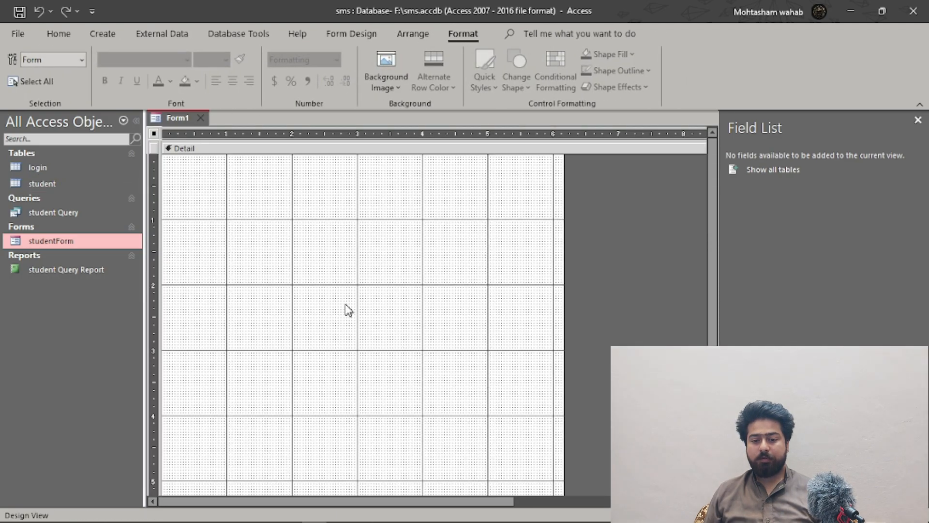
pyautogui.moveTo(347, 365); pyautogui.dragTo(362, 217)
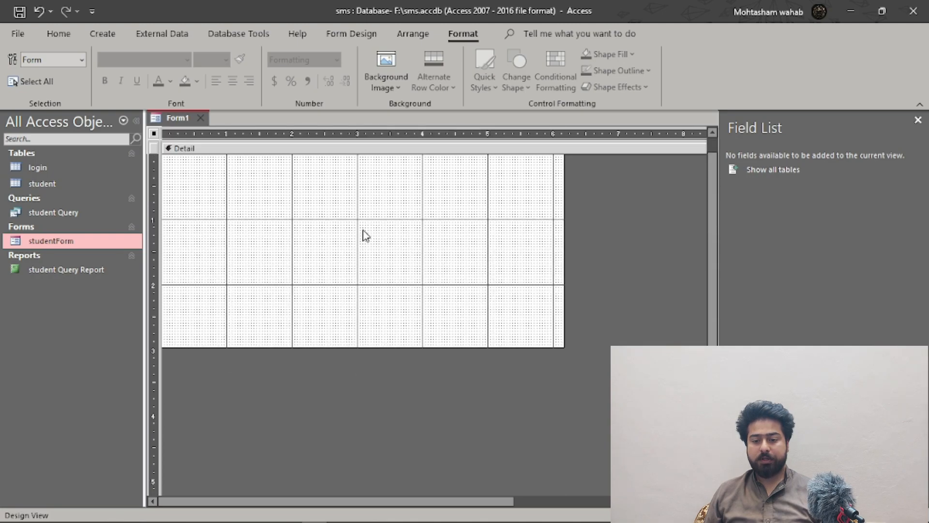
pyautogui.moveTo(364, 347); pyautogui.dragTo(371, 286)
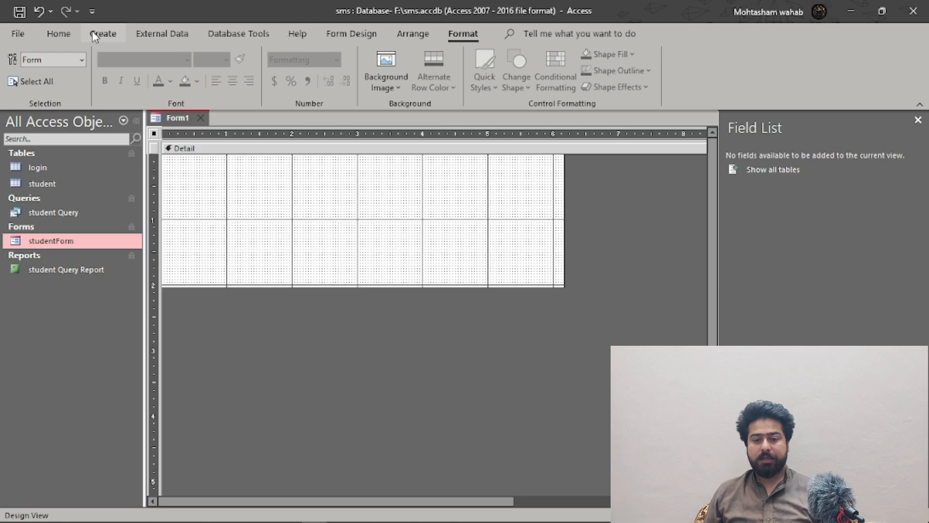
# Place a text box in the upper part of the Detail section and widen it to about the 4-inch mark
pyautogui.click(108, 37)
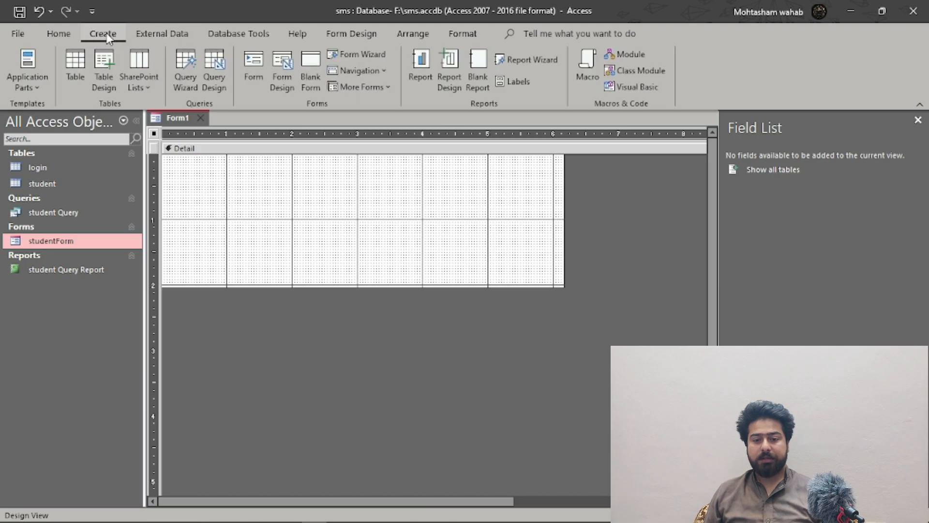
pyautogui.click(310, 200)
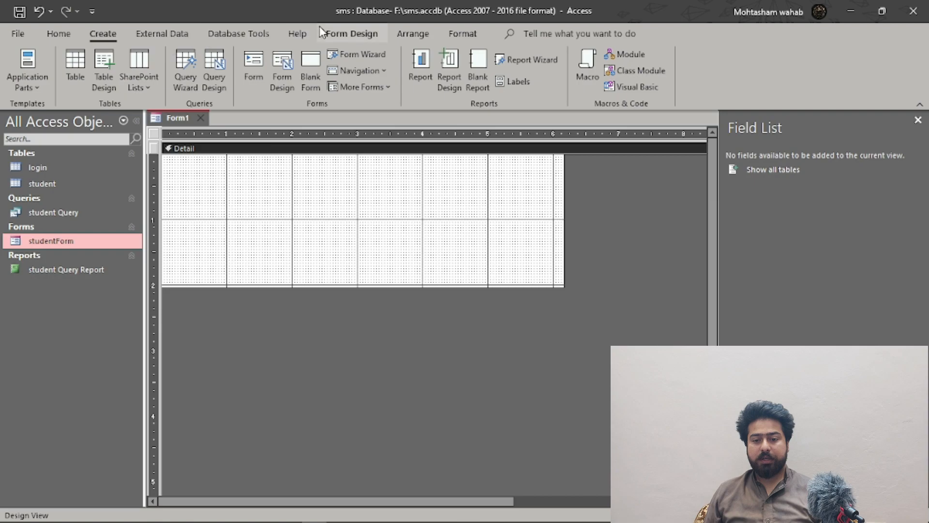
pyautogui.click(369, 38)
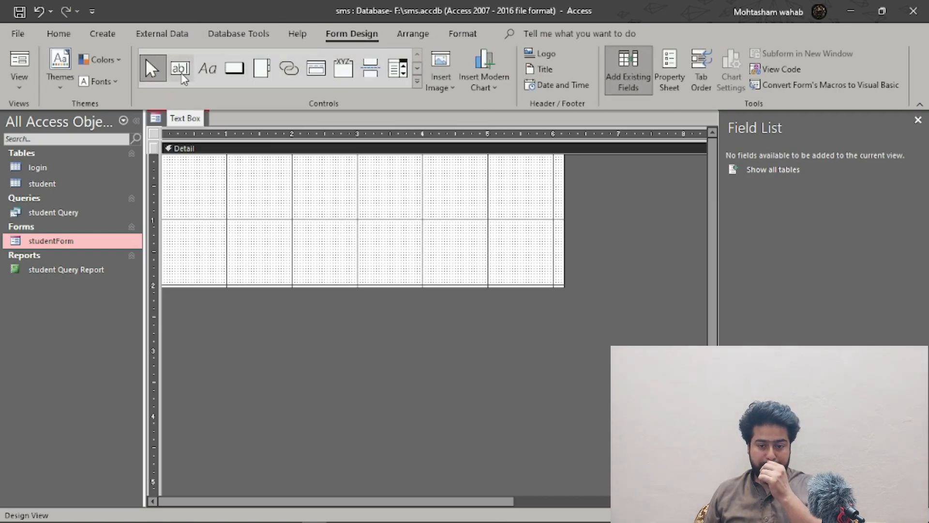
pyautogui.click(182, 75)
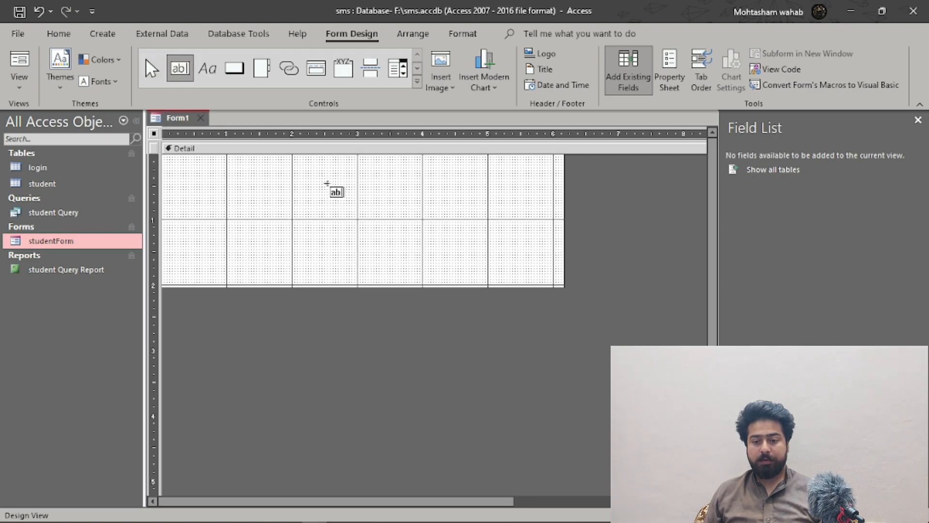
pyautogui.click(319, 186)
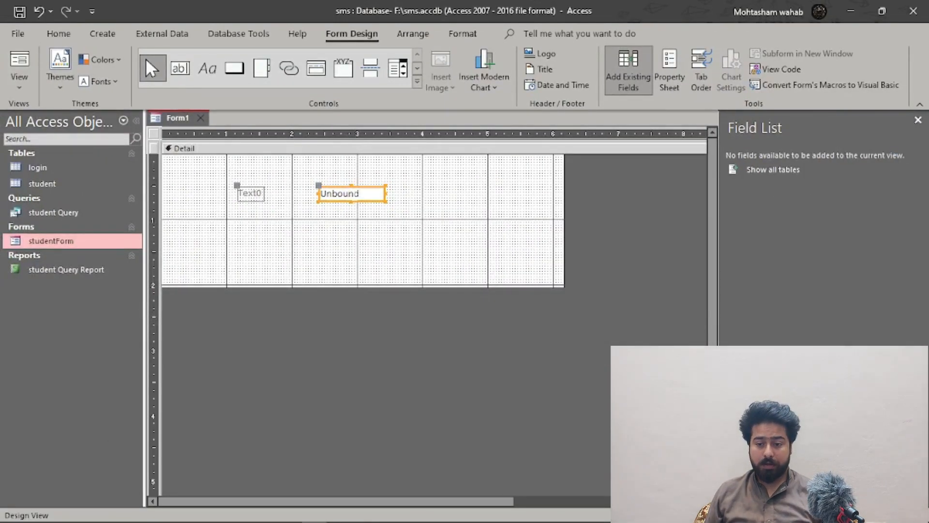
pyautogui.click(389, 194)
pyautogui.click(384, 194)
pyautogui.moveTo(387, 193); pyautogui.dragTo(425, 193)
# Stretch the text box's label to span about 0.5 to 2 inches on the ruler and change its caption to User name
pyautogui.click(250, 194)
pyautogui.moveTo(268, 192); pyautogui.dragTo(293, 193)
pyautogui.moveTo(237, 193); pyautogui.dragTo(194, 193)
pyautogui.click(258, 192)
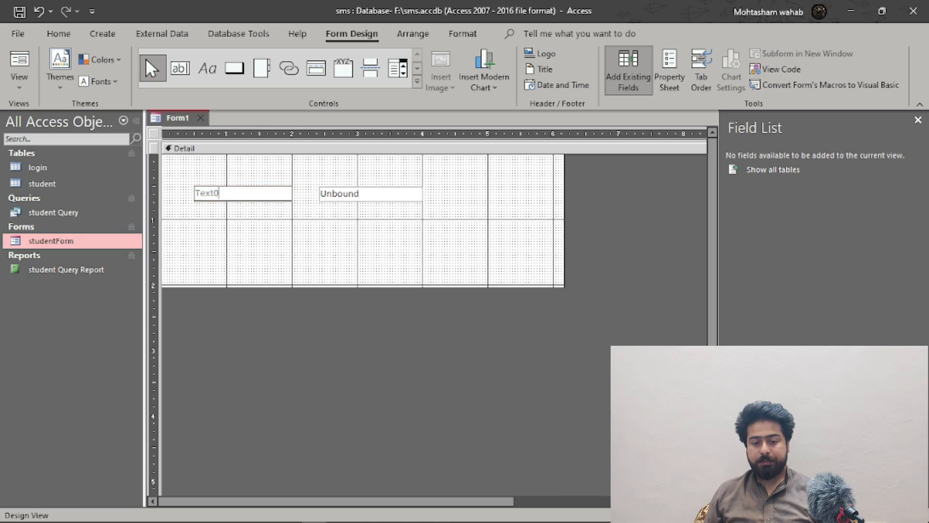
pyautogui.press('BackSpace')
pyautogui.press('BackSpace')
pyautogui.press('BackSpace')
pyautogui.press('BackSpace')
pyautogui.press('BackSpace')
pyautogui.write('User name')
pyautogui.click(325, 200)
pyautogui.click(271, 196)
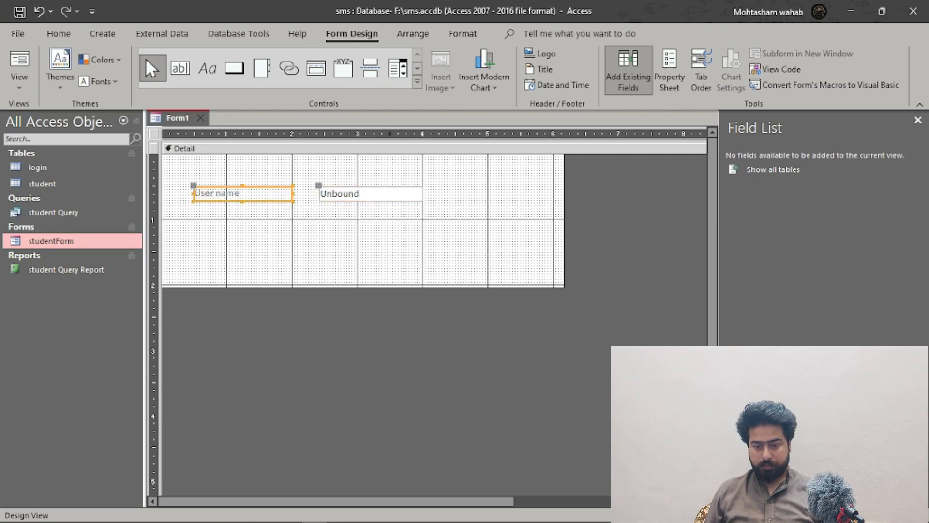
# Add a second text box below the first, extending it and its label to match the width of the User name row
pyautogui.click(189, 70)
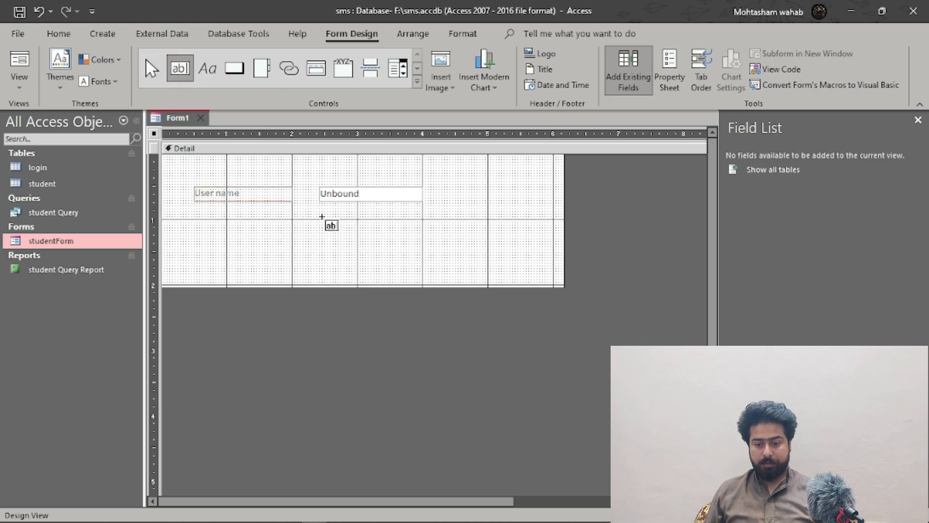
pyautogui.click(322, 217)
pyautogui.moveTo(390, 225); pyautogui.dragTo(424, 224)
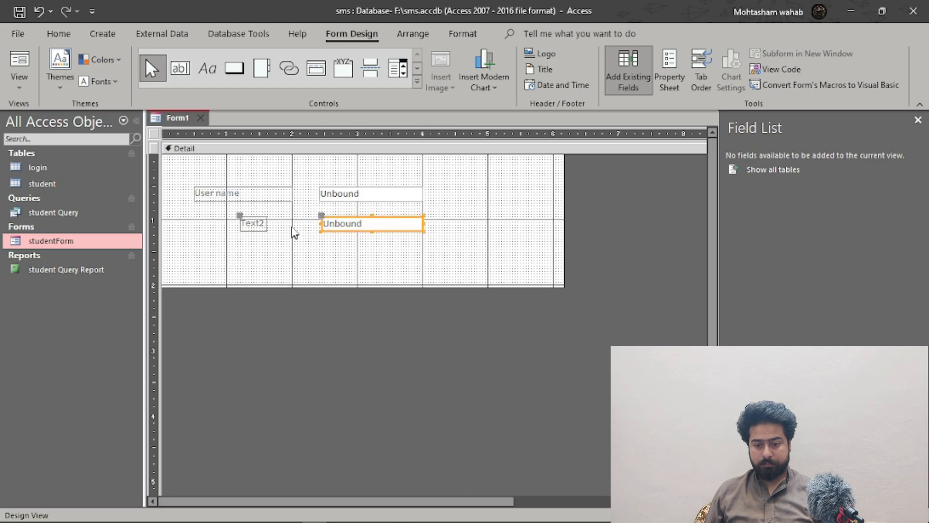
pyautogui.click(265, 224)
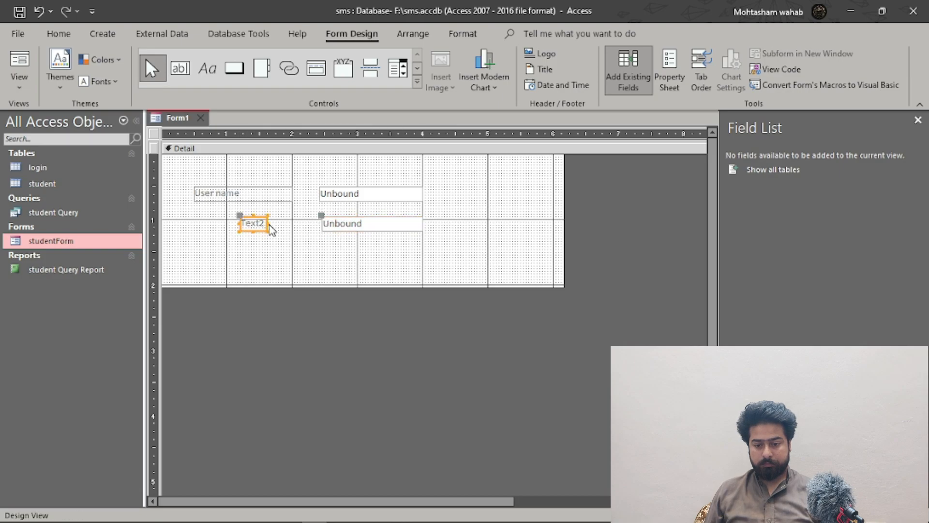
pyautogui.moveTo(270, 227); pyautogui.dragTo(193, 222)
# Caption the second label Password and align its text box's left edge with the User name text box
pyautogui.click(226, 223)
pyautogui.press('BackSpace')
pyautogui.press('BackSpace')
pyautogui.press('BackSpace')
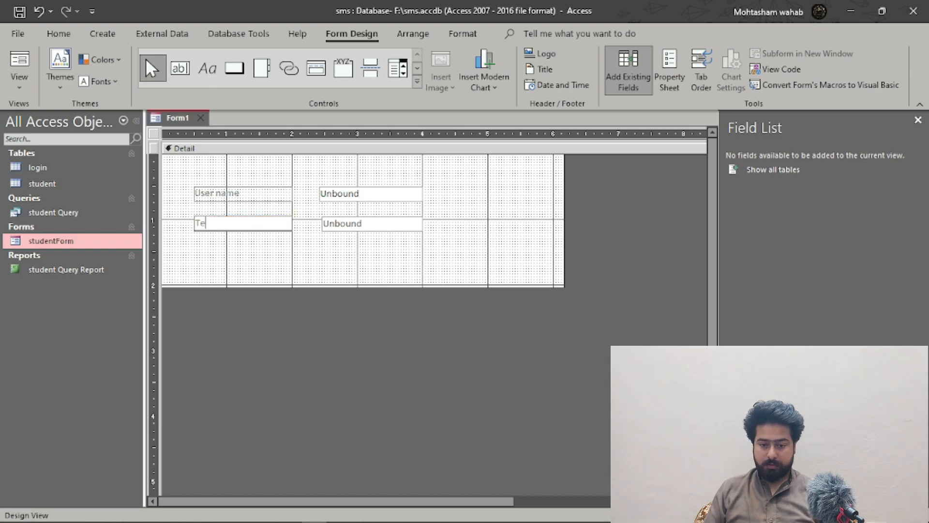
pyautogui.write('Password')
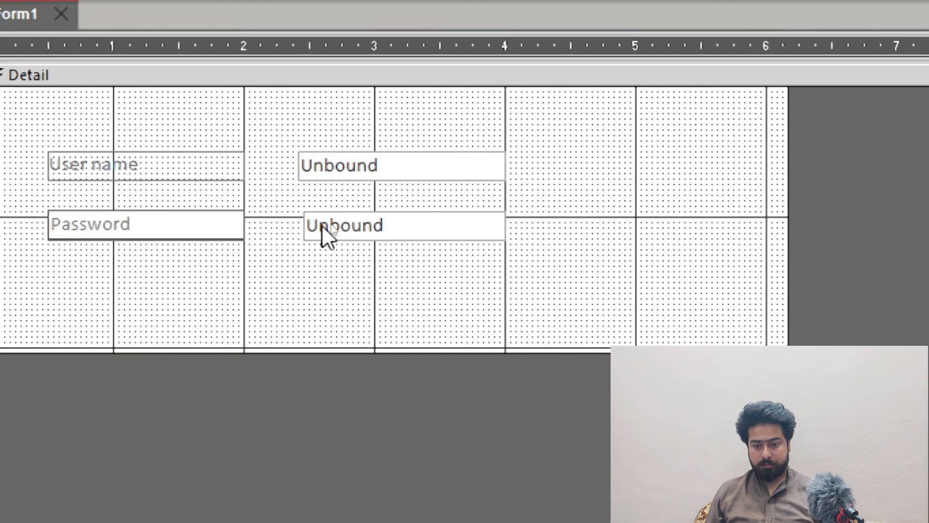
pyautogui.click(321, 226)
pyautogui.moveTo(303, 225); pyautogui.dragTo(293, 227)
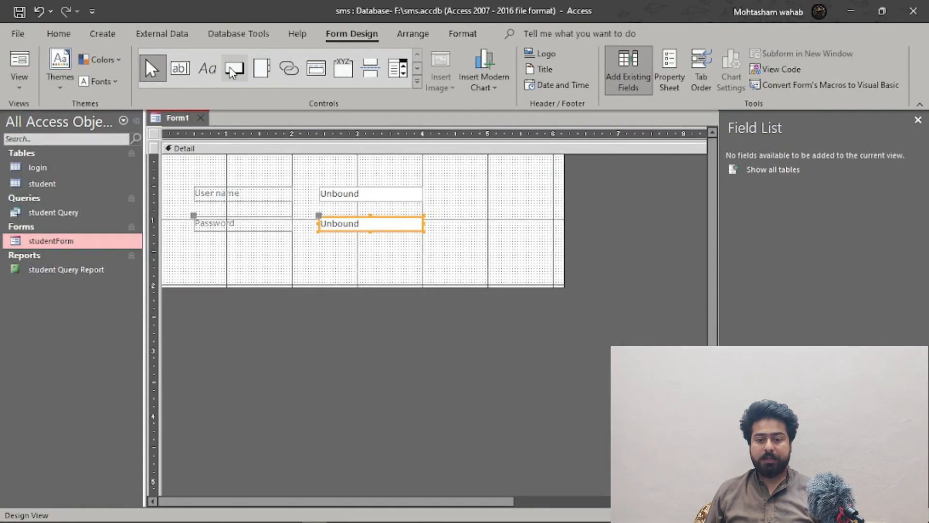
# Add a command button about 1 inch wide below the text boxes without any wizard action, and caption it Login
pyautogui.click(234, 69)
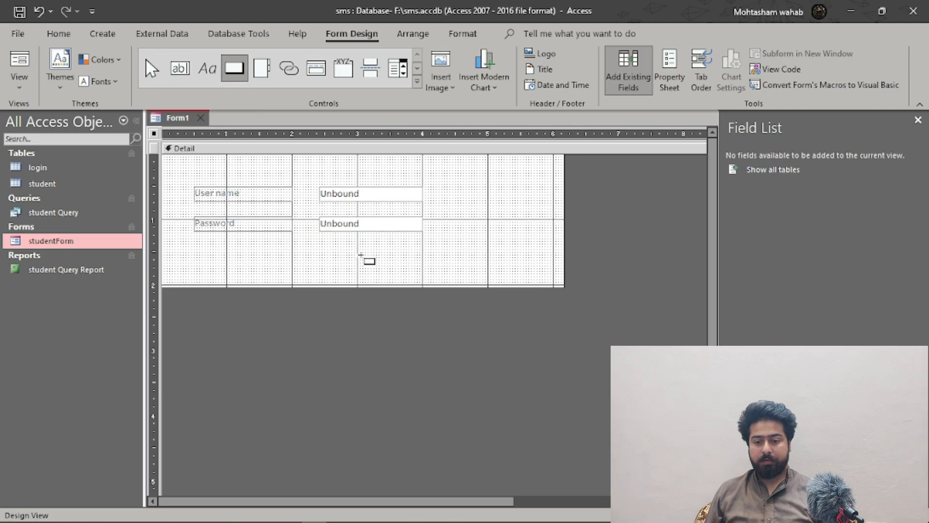
pyautogui.moveTo(359, 254); pyautogui.dragTo(425, 271)
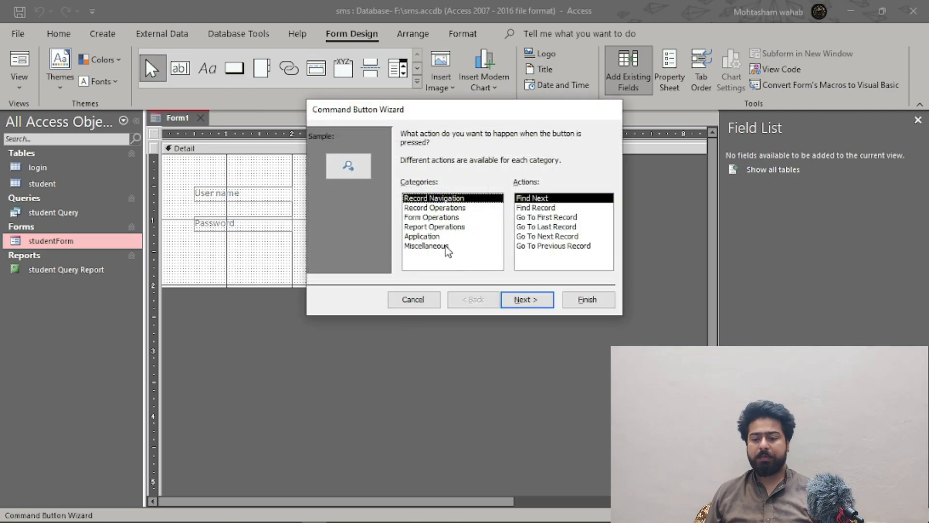
pyautogui.click(412, 300)
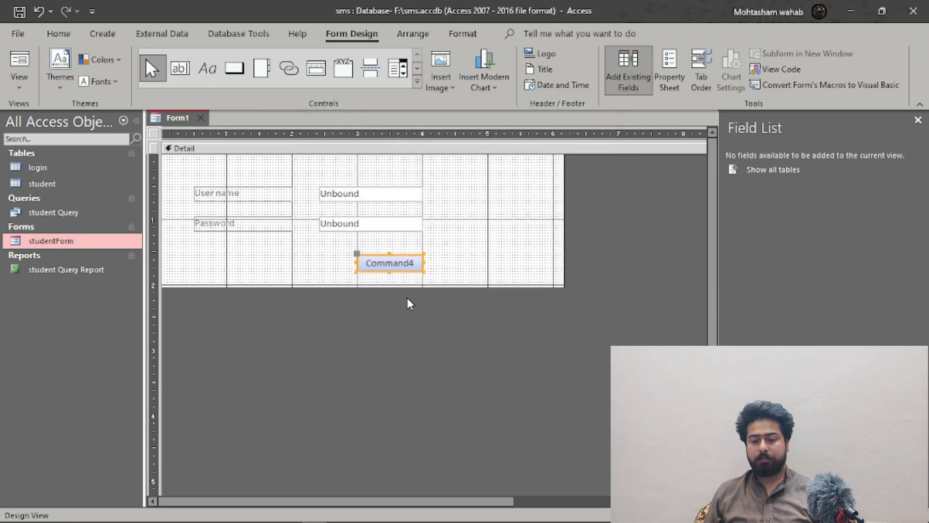
pyautogui.moveTo(419, 263); pyautogui.dragTo(337, 257)
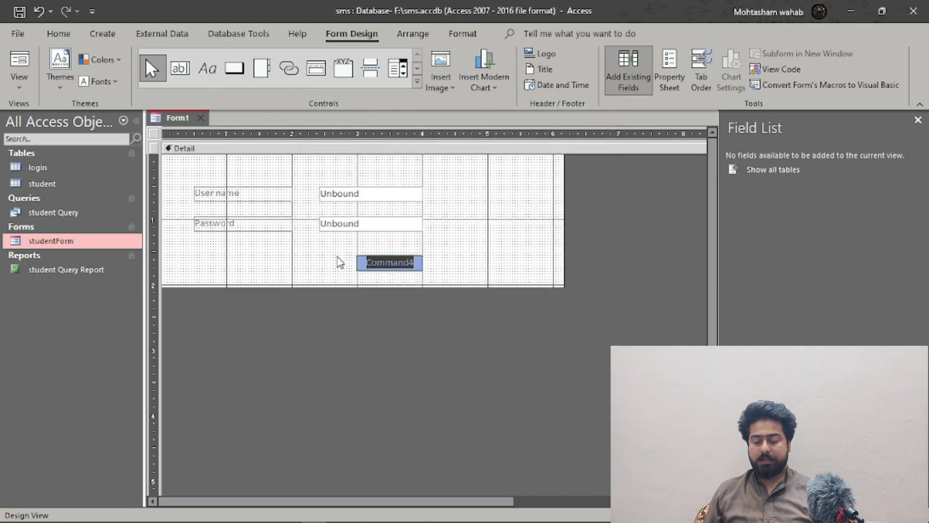
pyautogui.press('BackSpace')
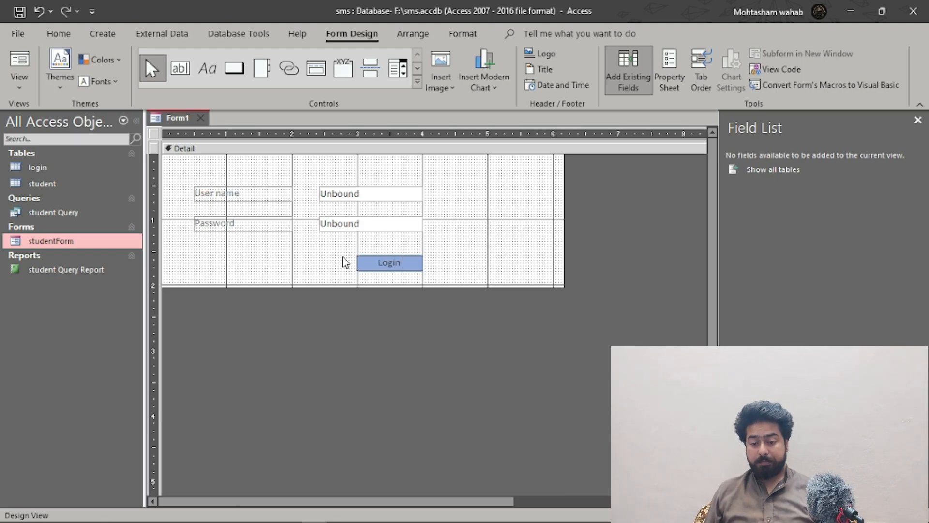
pyautogui.click(408, 273)
pyautogui.click(406, 266)
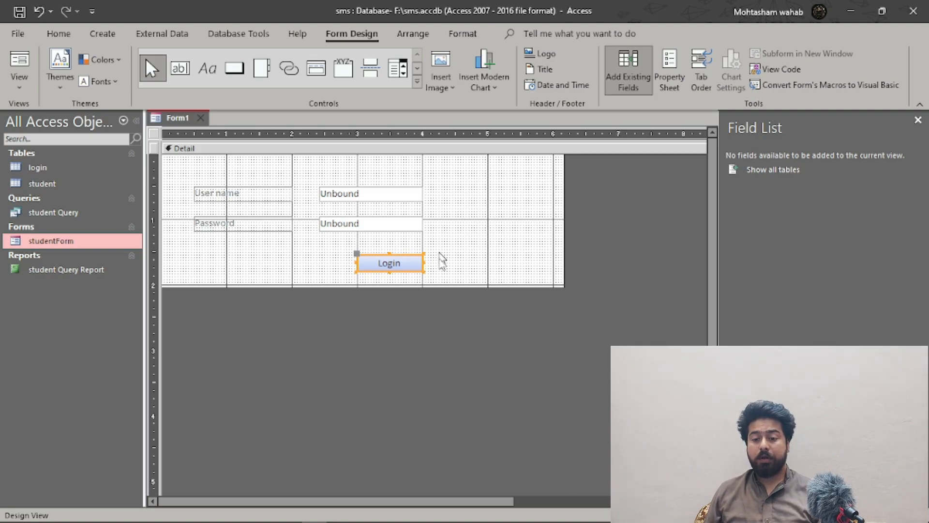
# Preview the new form in Form View, and open studentForm for comparison before closing it
pyautogui.click(19, 78)
pyautogui.click(68, 115)
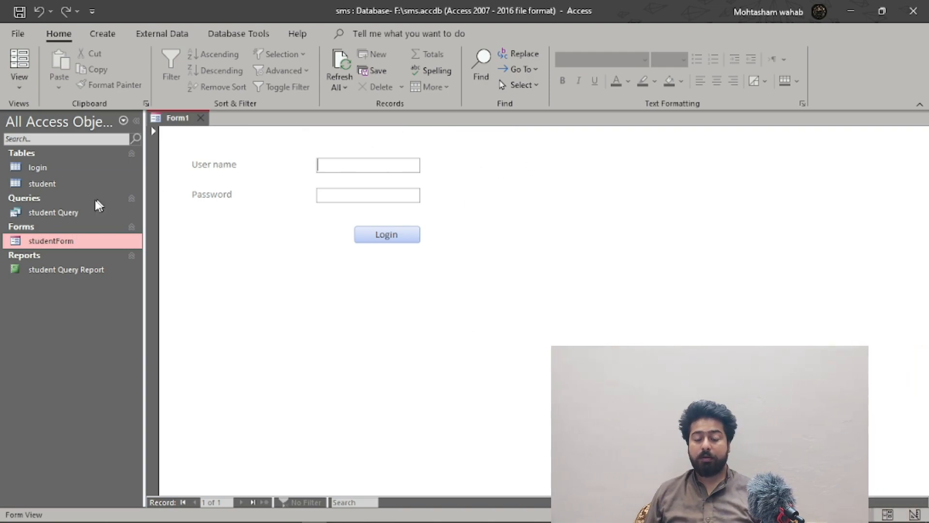
pyautogui.doubleClick(77, 239)
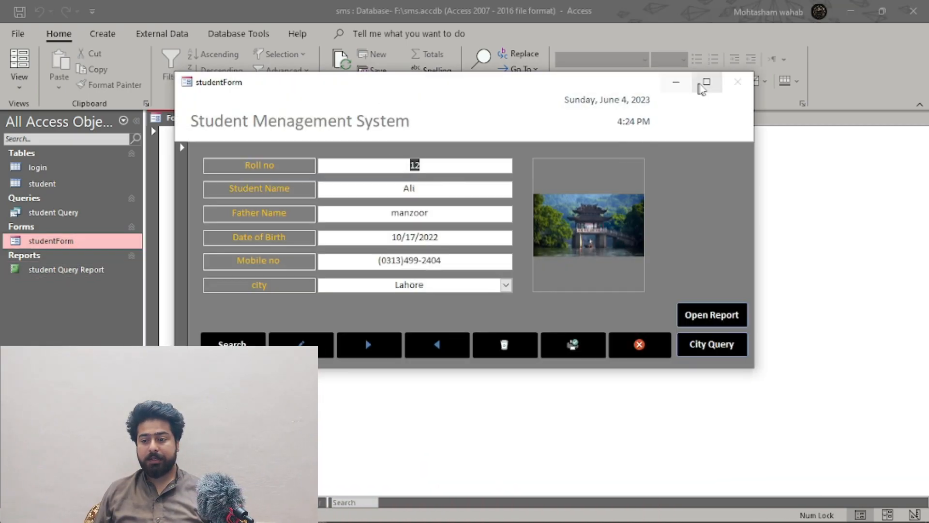
pyautogui.rightClick(307, 88)
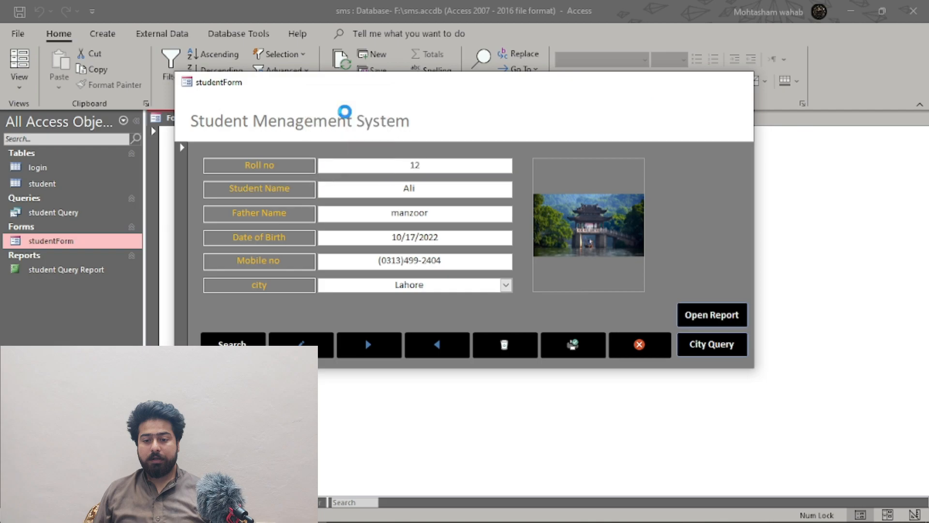
pyautogui.click(341, 111)
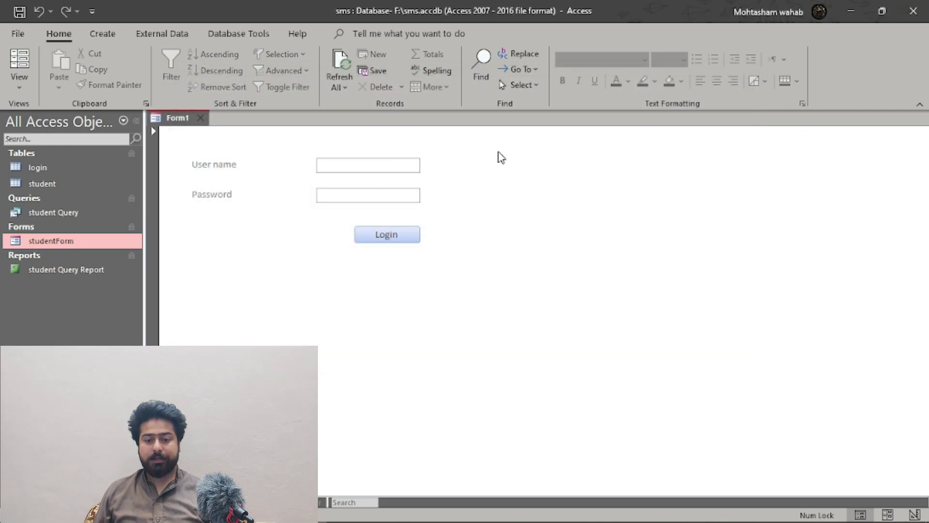
# Return the new form to Design View and display the whole Form's properties in the Property Sheet
pyautogui.click(14, 83)
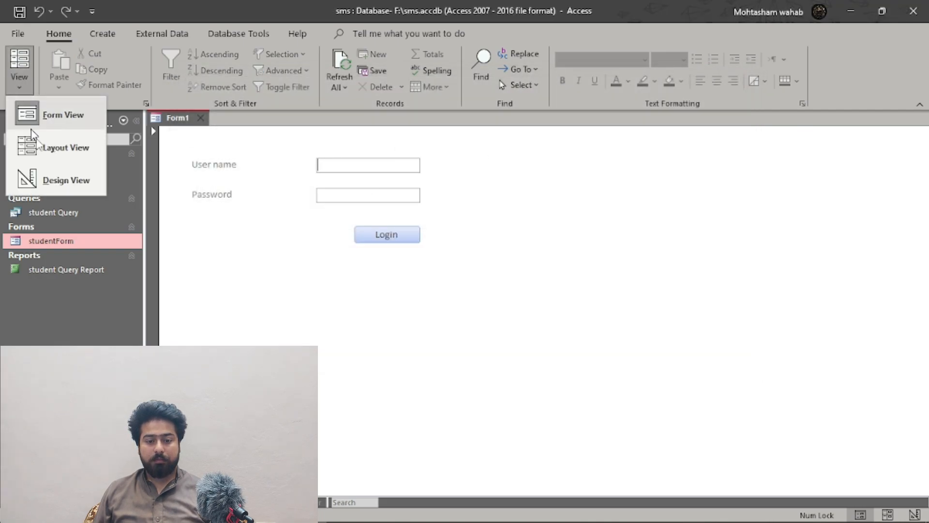
pyautogui.click(67, 180)
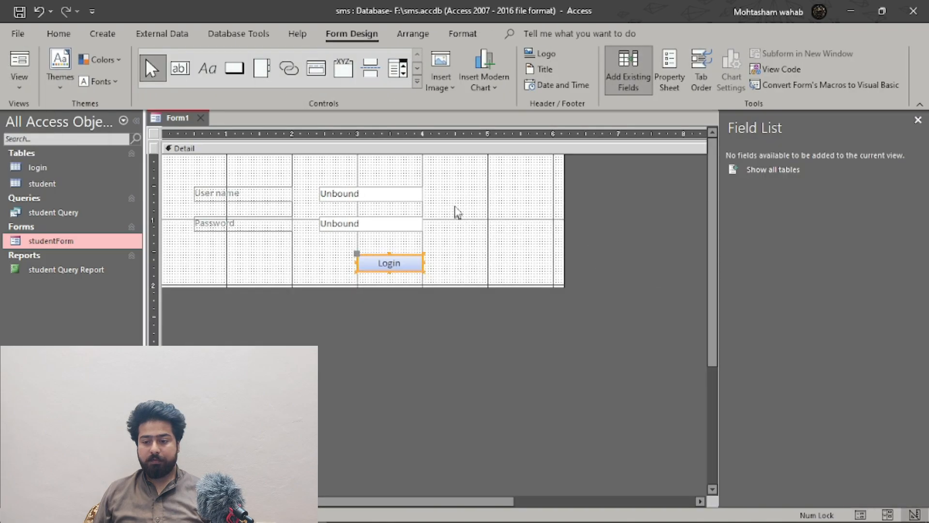
pyautogui.click(670, 87)
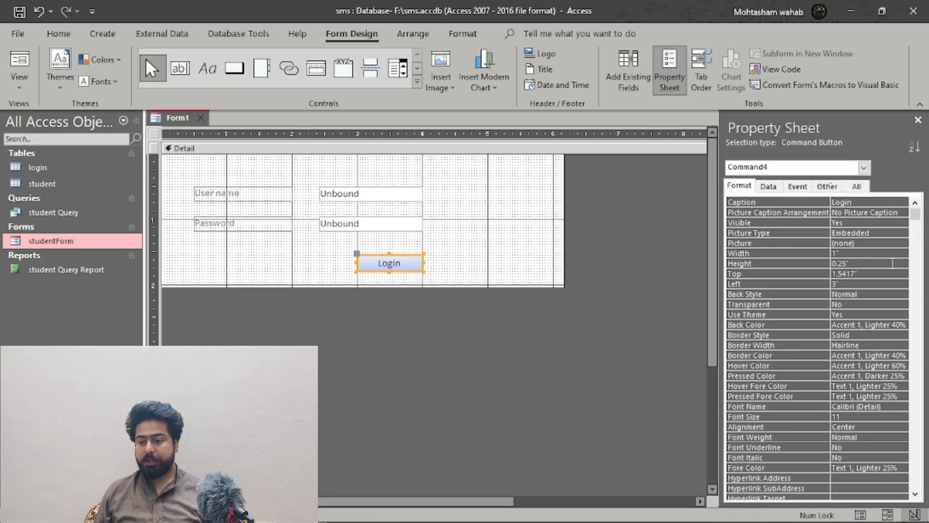
pyautogui.click(672, 220)
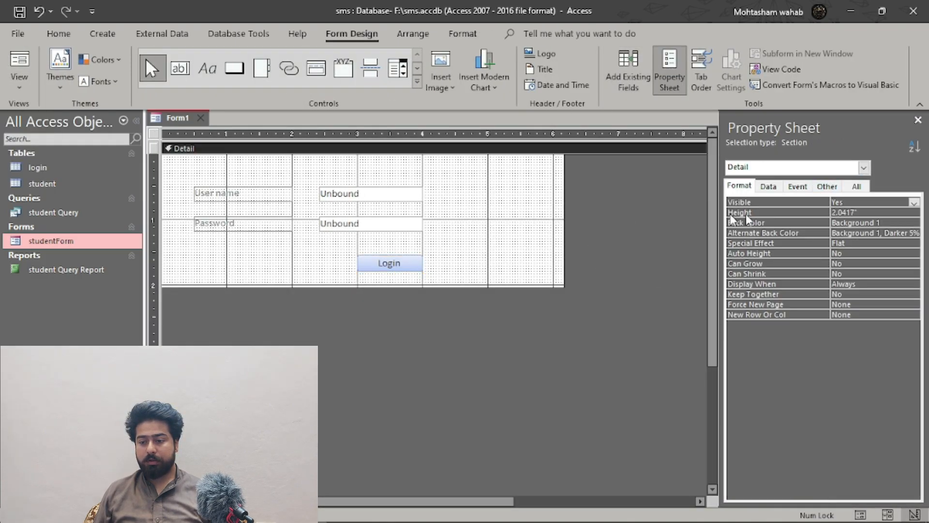
pyautogui.click(864, 167)
pyautogui.click(758, 191)
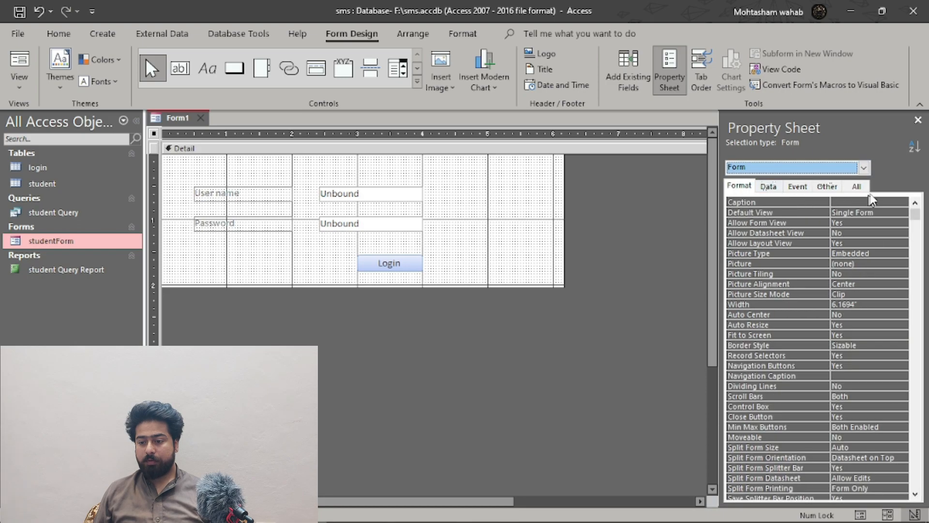
# Set the form's Pop Up property to Yes and clear the stray character from its Caption
pyautogui.click(827, 187)
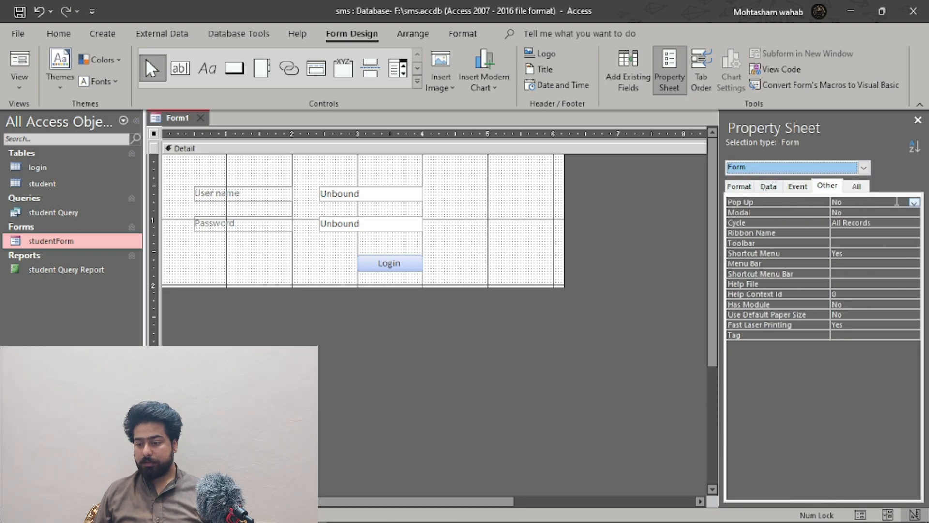
pyautogui.click(915, 203)
pyautogui.click(846, 212)
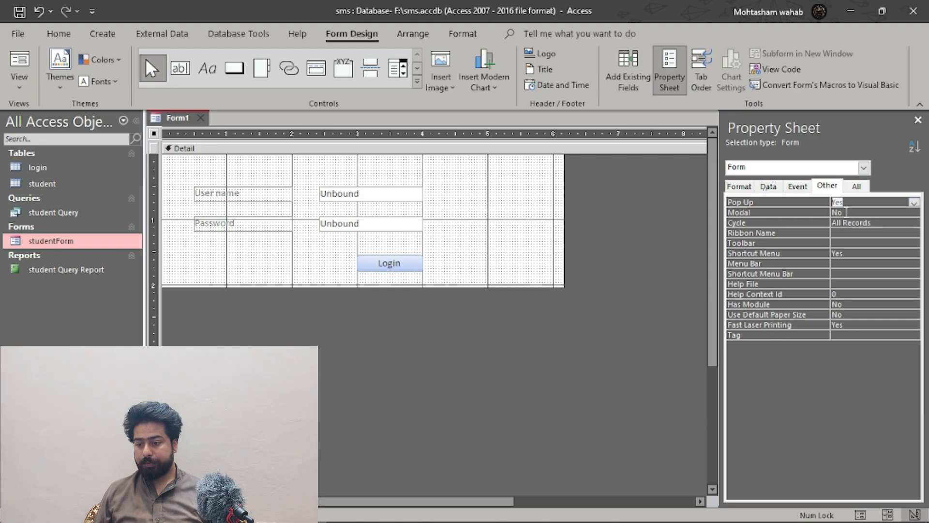
pyautogui.click(735, 188)
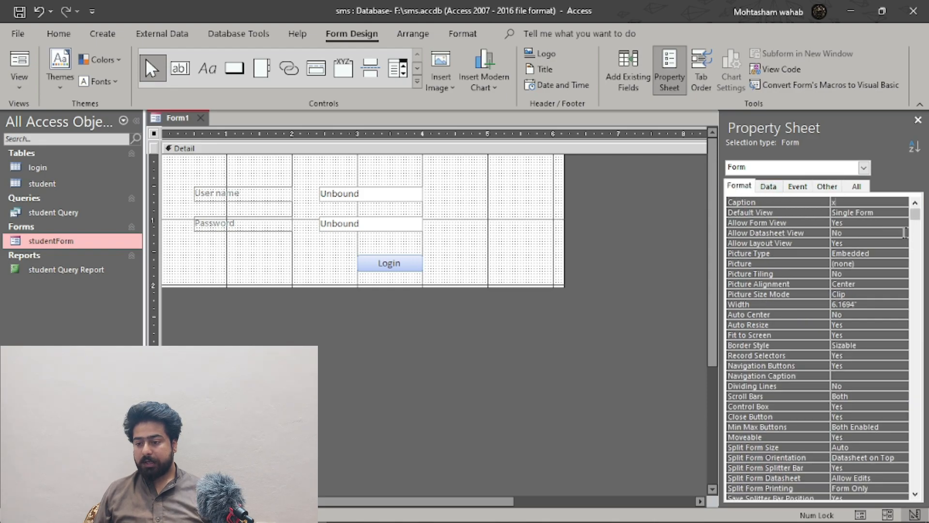
pyautogui.click(866, 203)
pyautogui.press('BackSpace')
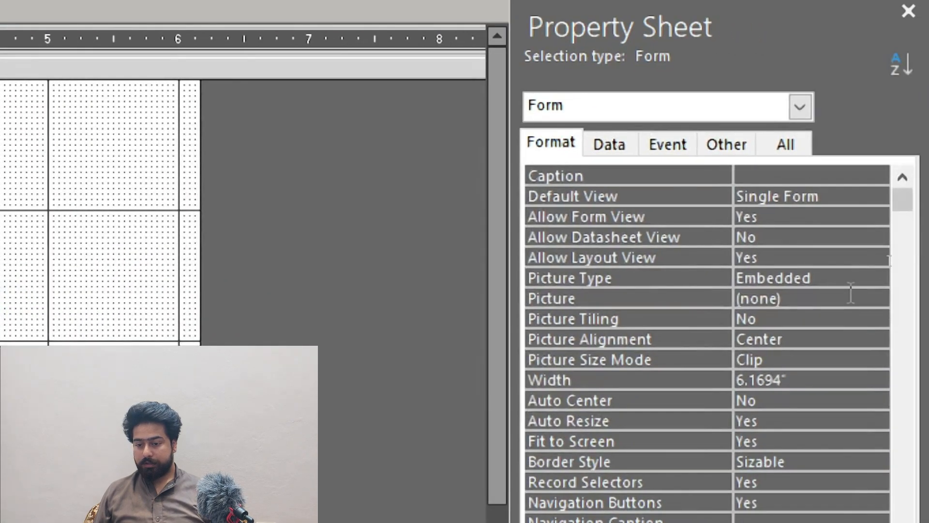
# Set the form's Navigation Buttons property to No and its Scroll Bars property to Neither
pyautogui.scroll(-1, 888, 260)
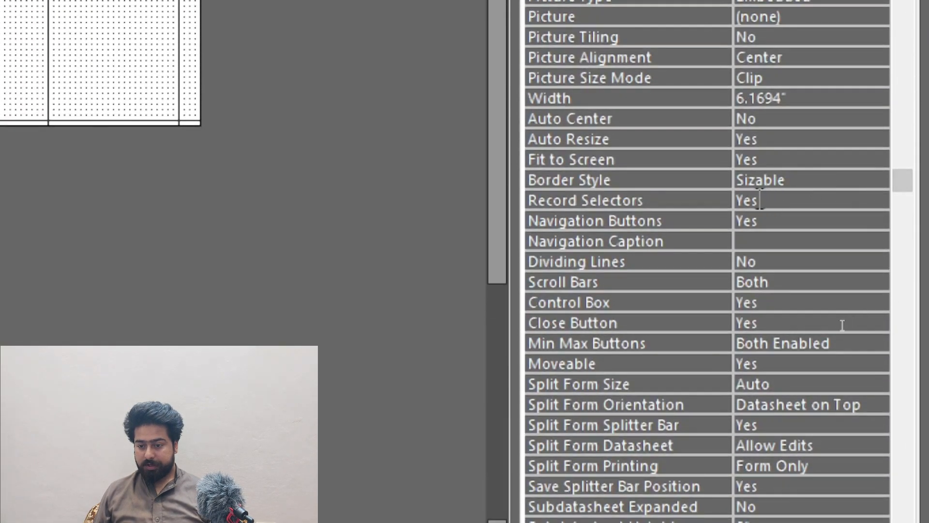
pyautogui.click(782, 222)
pyautogui.click(879, 223)
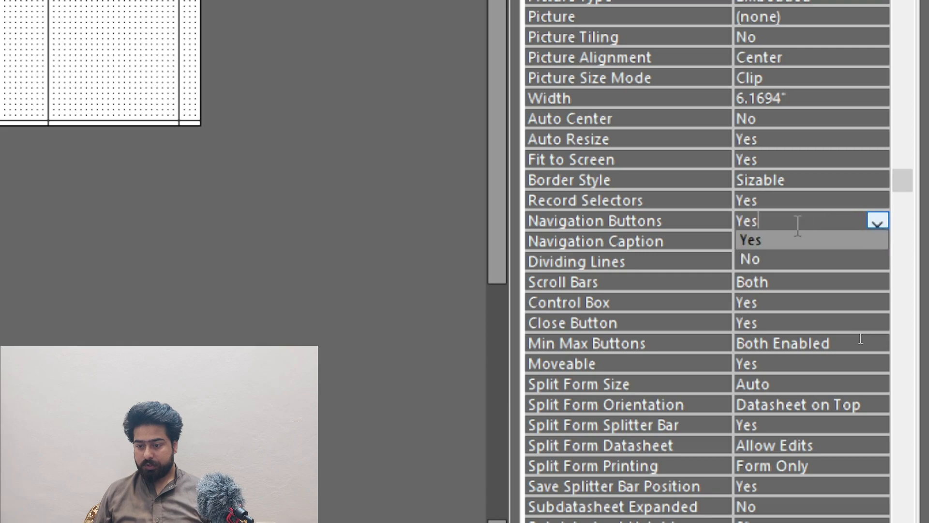
pyautogui.click(750, 259)
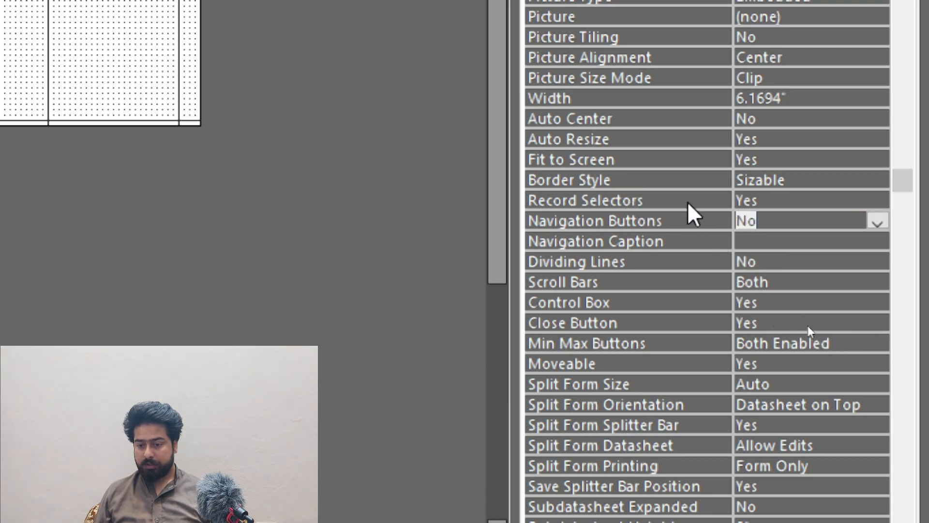
pyautogui.scroll(-1, 736, 222)
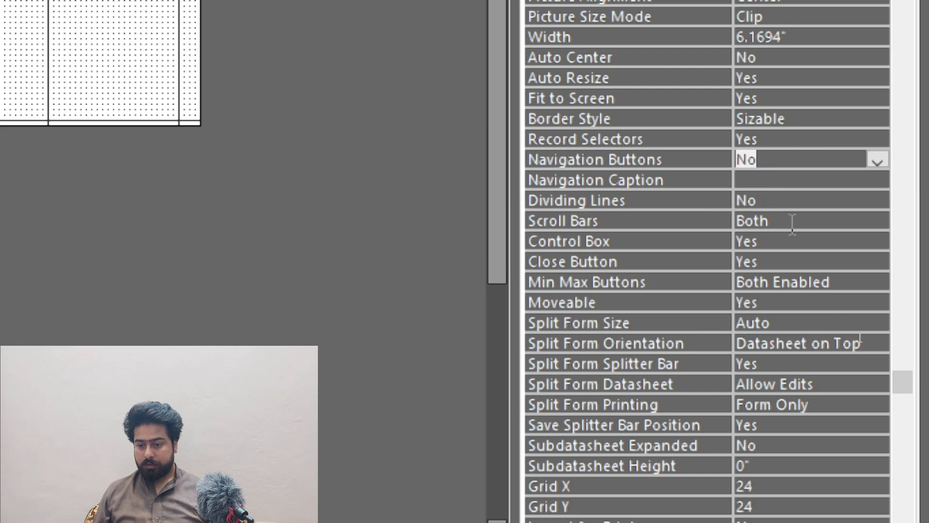
pyautogui.click(878, 220)
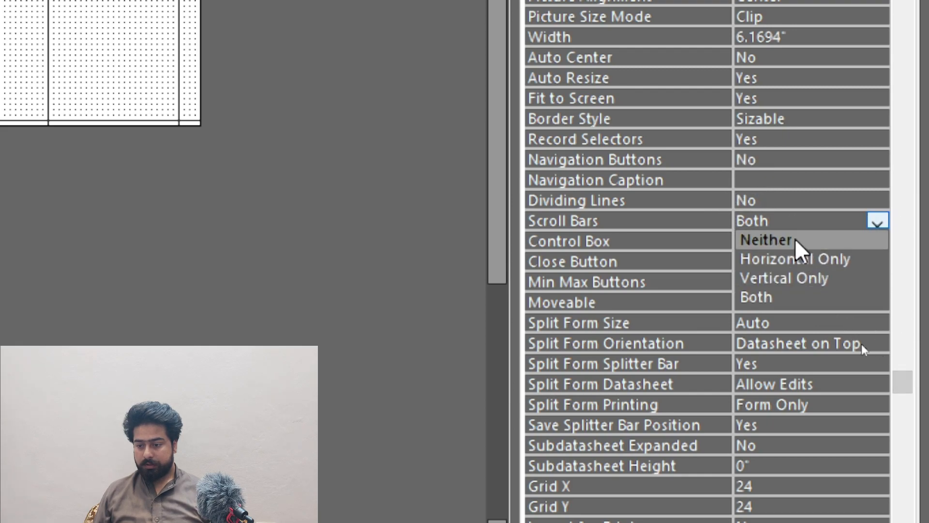
pyautogui.click(760, 244)
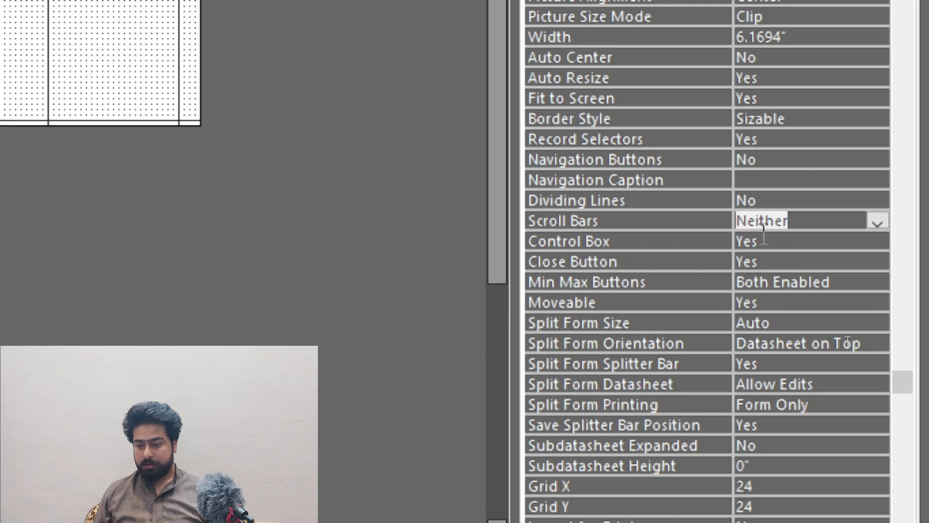
# Set the form's Close Button and Moveable properties to No
pyautogui.click(782, 239)
pyautogui.click(707, 264)
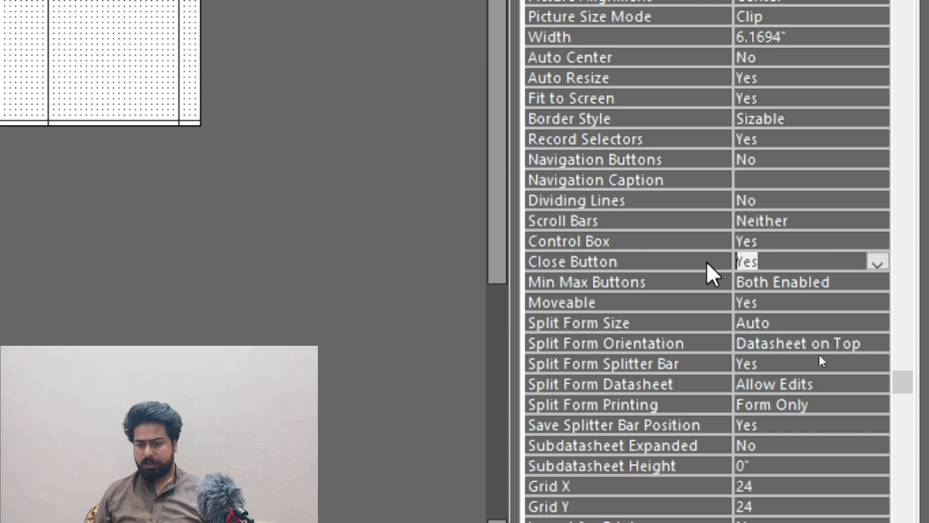
pyautogui.click(877, 262)
pyautogui.click(789, 301)
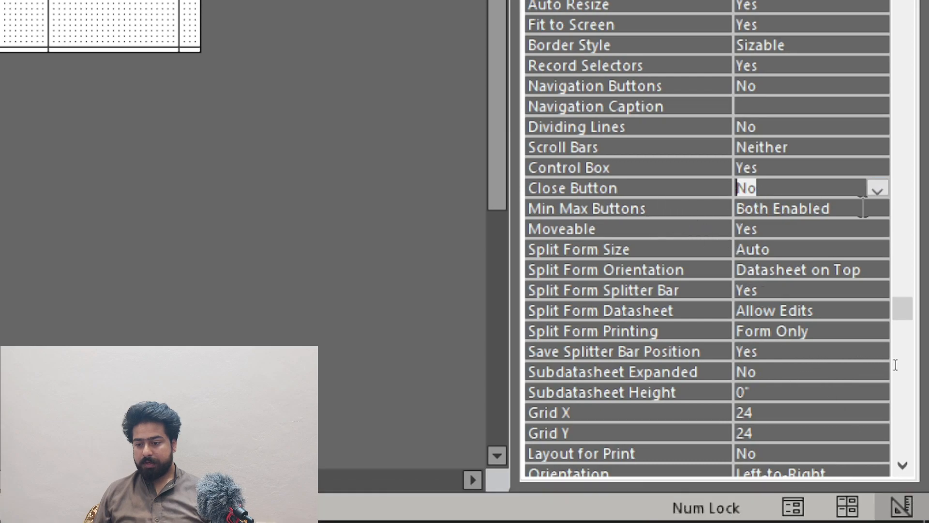
pyautogui.click(863, 208)
pyautogui.click(878, 228)
pyautogui.click(878, 228)
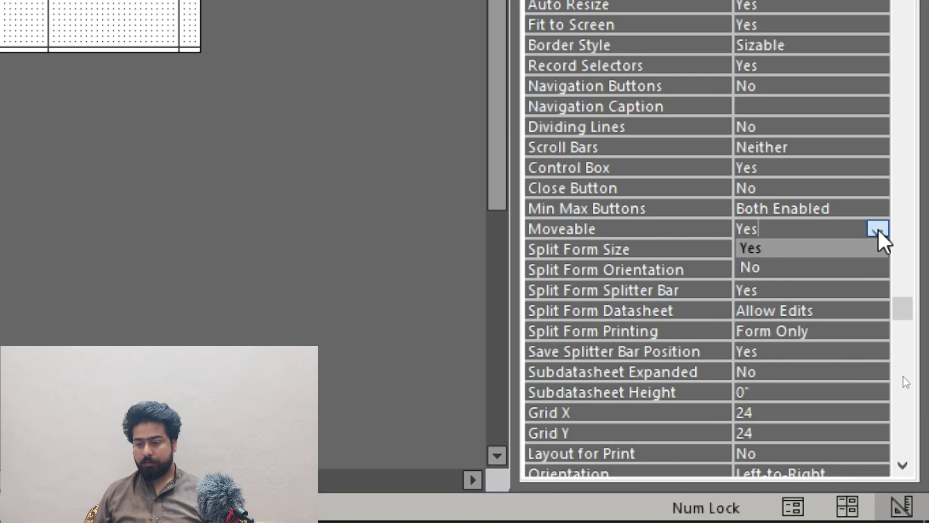
pyautogui.click(770, 268)
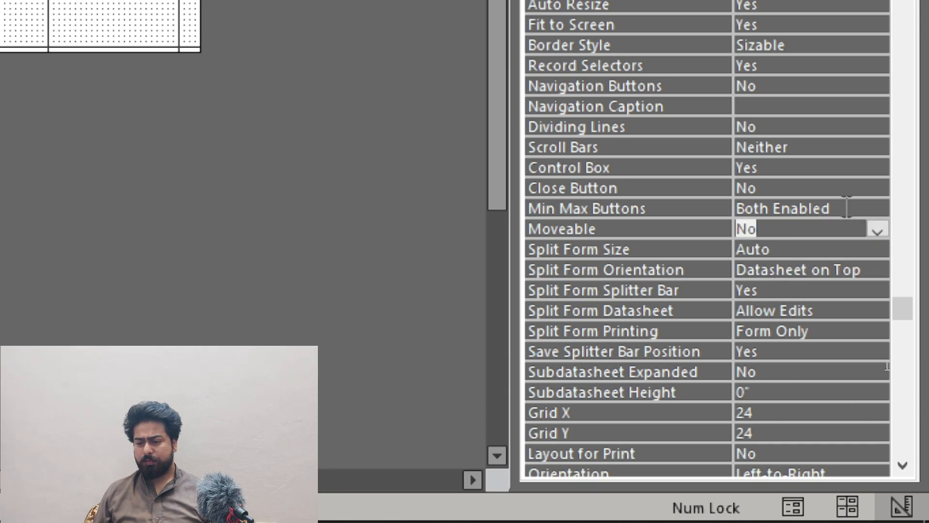
# Set the form's Min Max Buttons property to None and review the remaining format properties
pyautogui.click(859, 209)
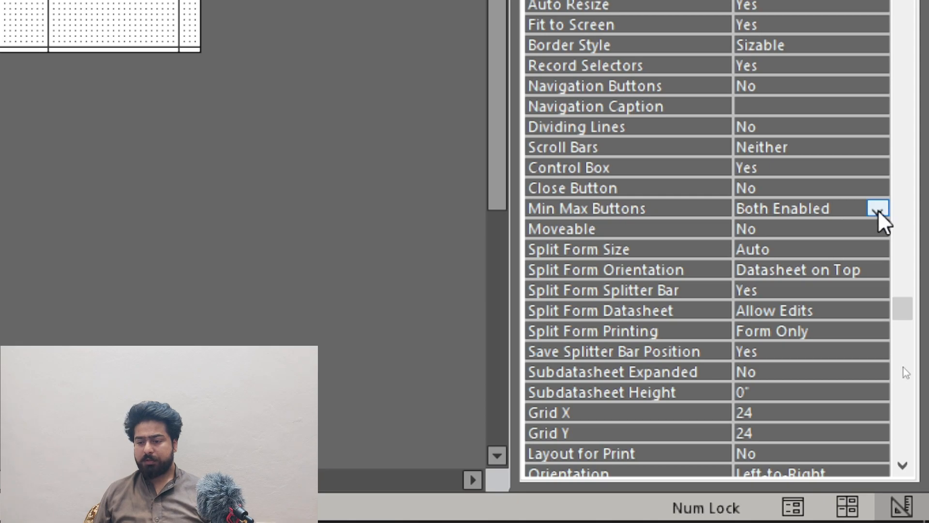
pyautogui.click(878, 211)
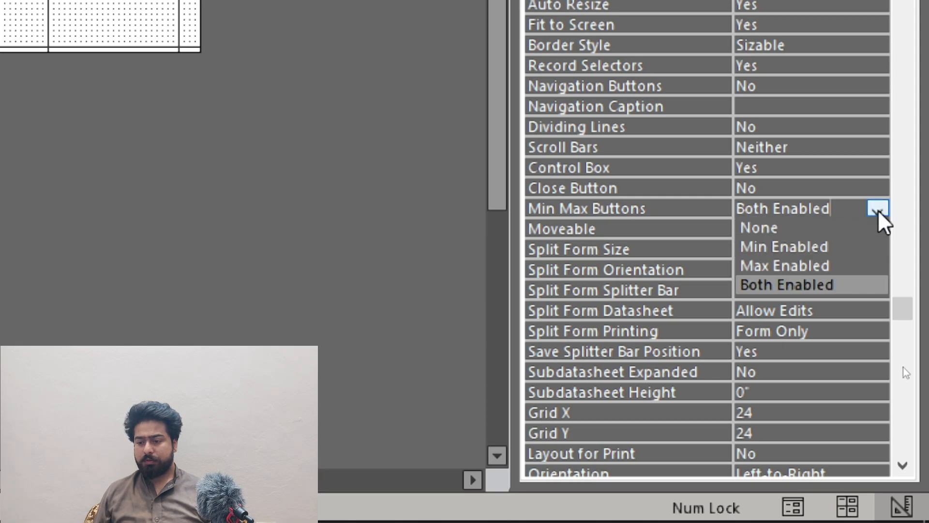
pyautogui.click(790, 230)
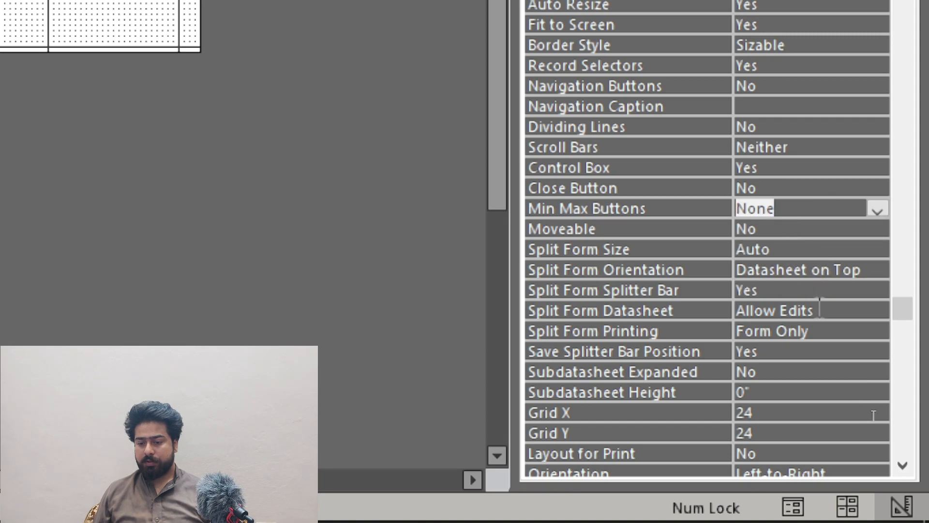
pyautogui.scroll(-1, 817, 312)
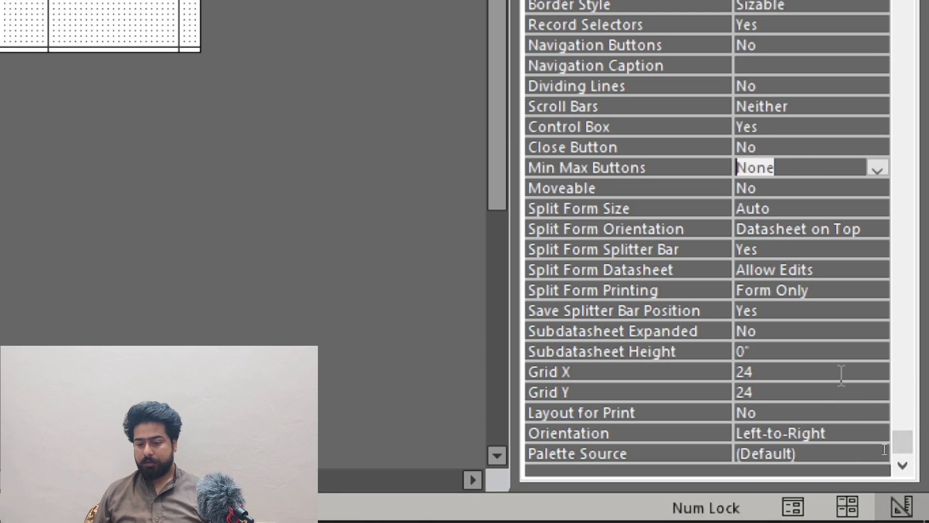
pyautogui.scroll(1, 884, 450)
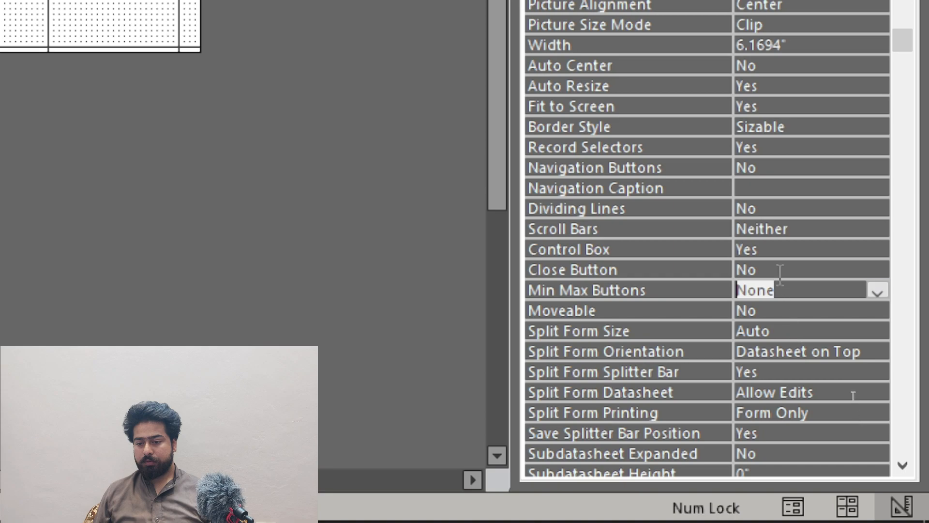
pyautogui.scroll(-1, 855, 427)
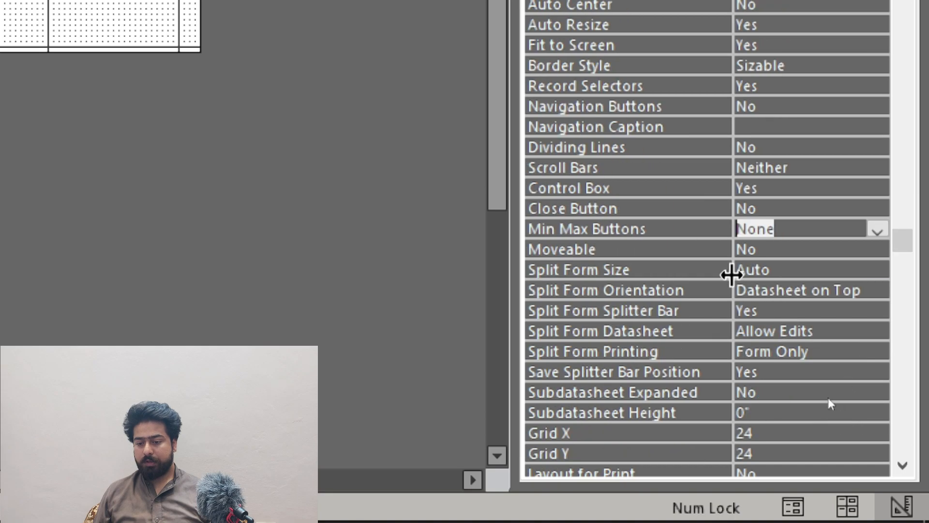
pyautogui.scroll(-1, 816, 253)
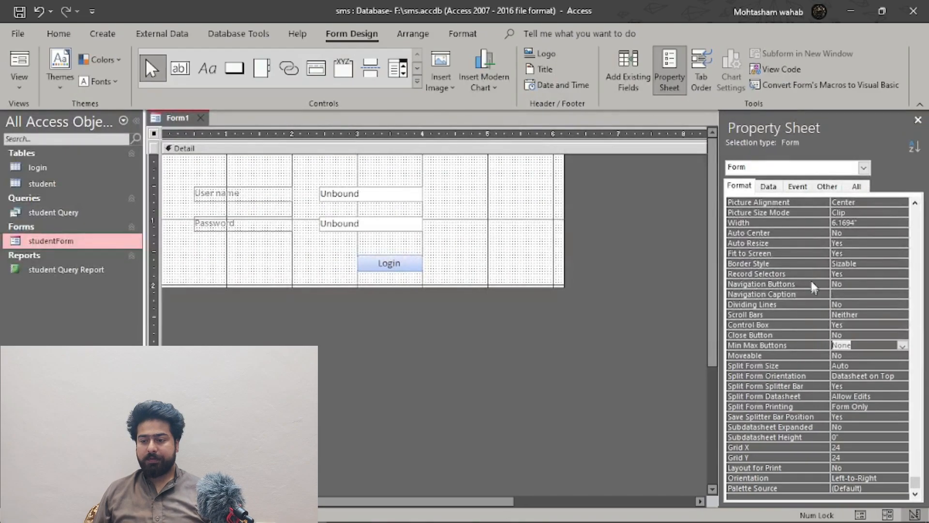
# Preview the pop-up form in Form View, make its window slightly taller and try out the Login button
pyautogui.click(19, 87)
pyautogui.click(58, 116)
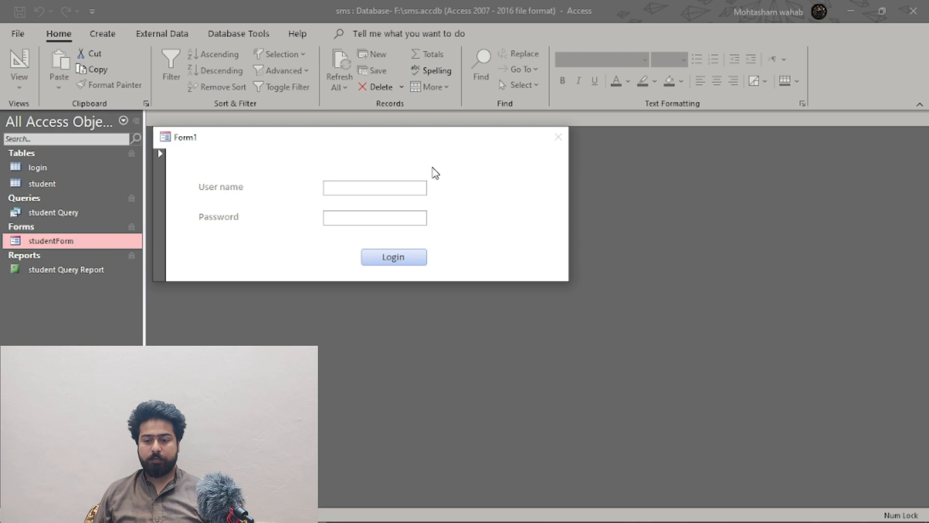
pyautogui.moveTo(541, 283)
pyautogui.mouseDown()
pyautogui.moveTo(541, 324)
pyautogui.moveTo(534, 270)
pyautogui.moveTo(541, 310)
pyautogui.moveTo(539, 297)
pyautogui.mouseUp()
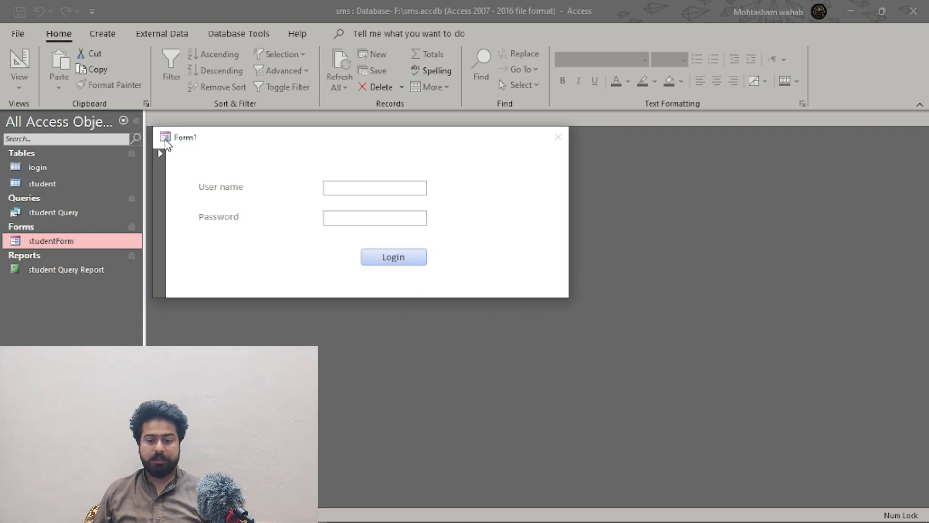
pyautogui.rightClick(226, 141)
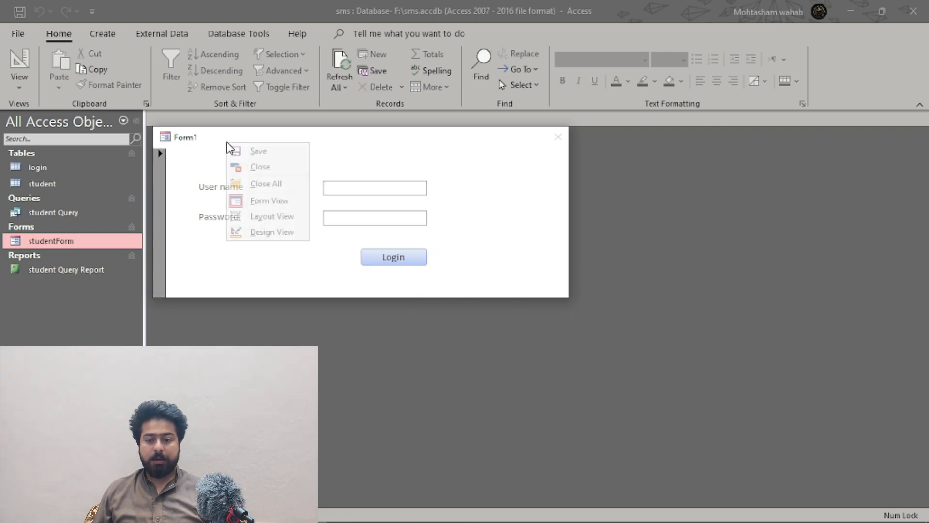
pyautogui.rightClick(457, 159)
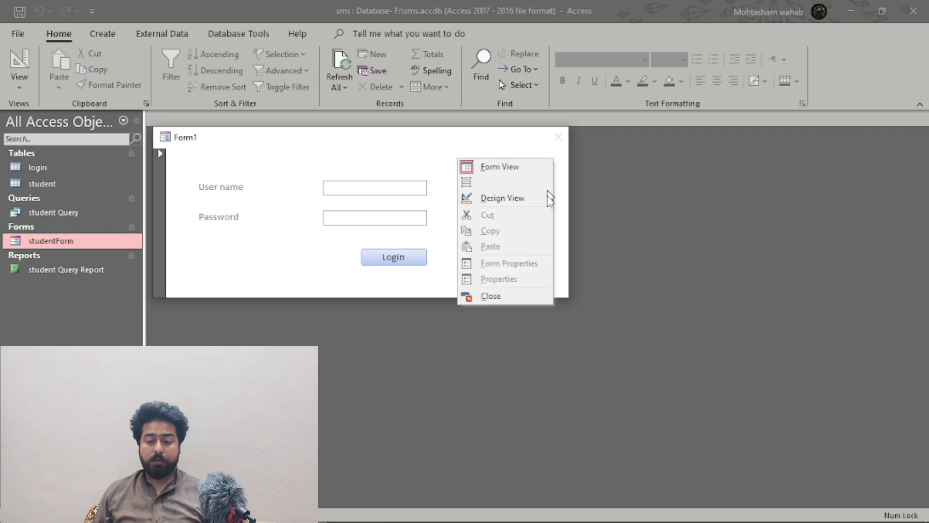
pyautogui.click(546, 147)
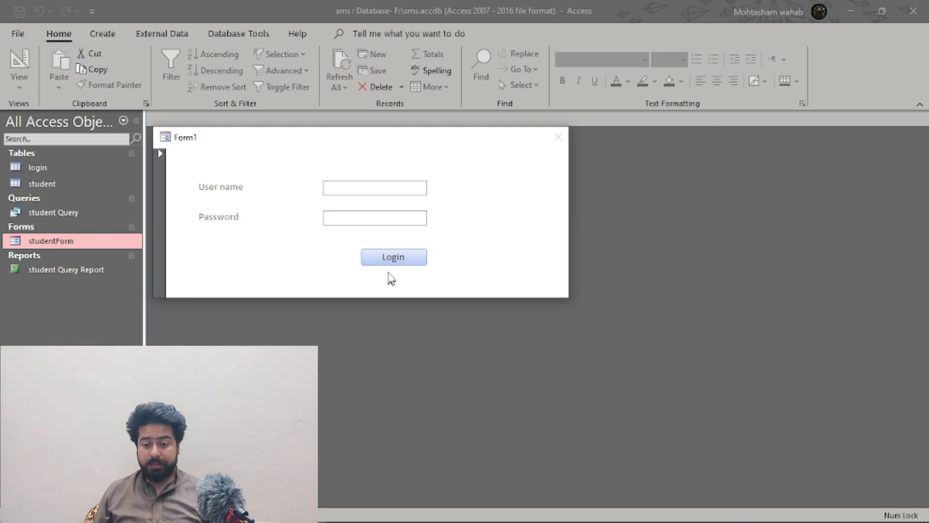
pyautogui.click(416, 260)
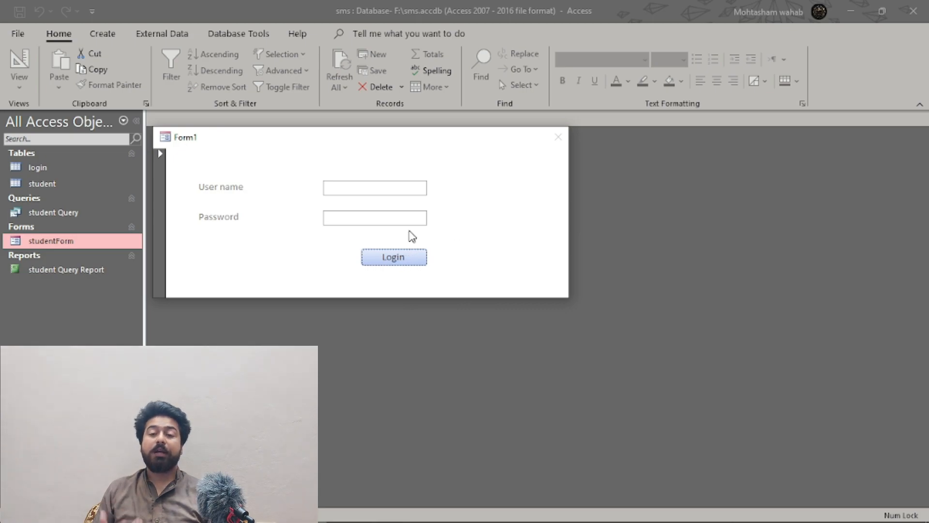
# Return the form to Design View and open the Macro Builder for the Login button's On Click event
pyautogui.rightClick(492, 175)
pyautogui.click(537, 213)
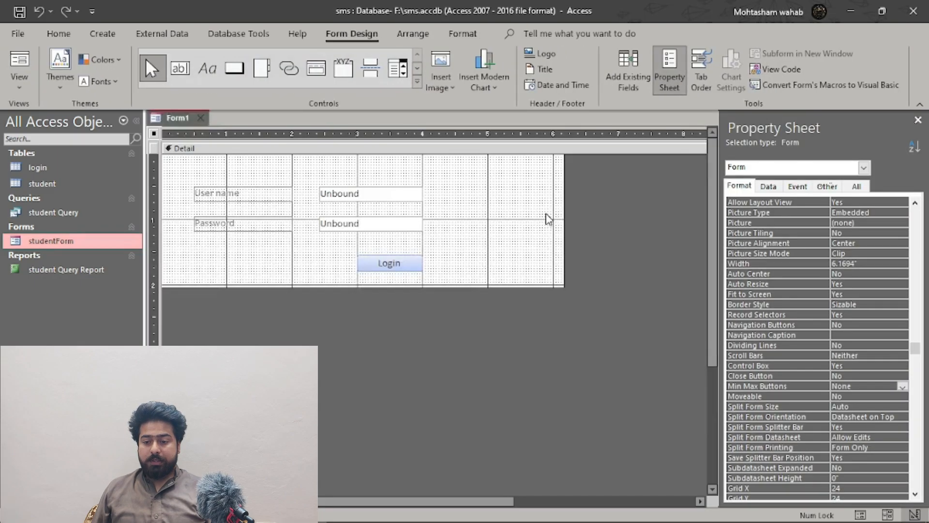
pyautogui.click(412, 266)
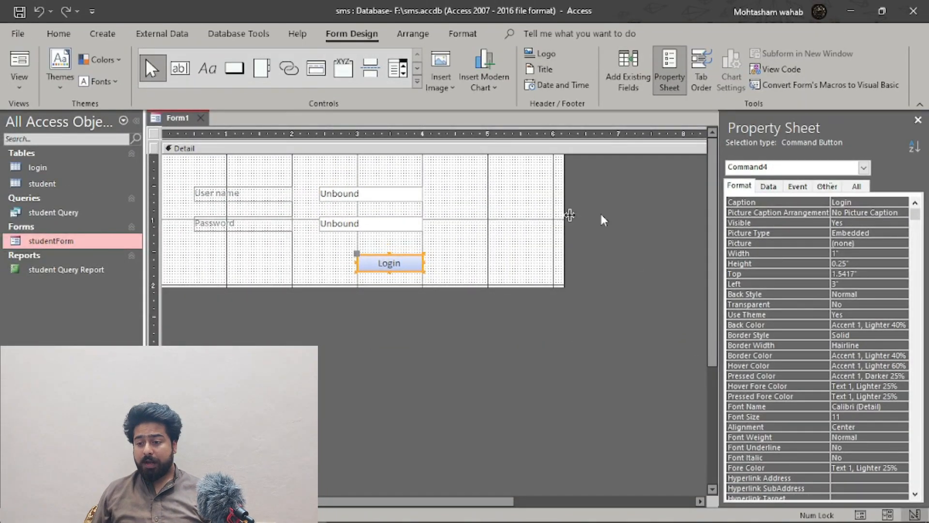
pyautogui.click(798, 186)
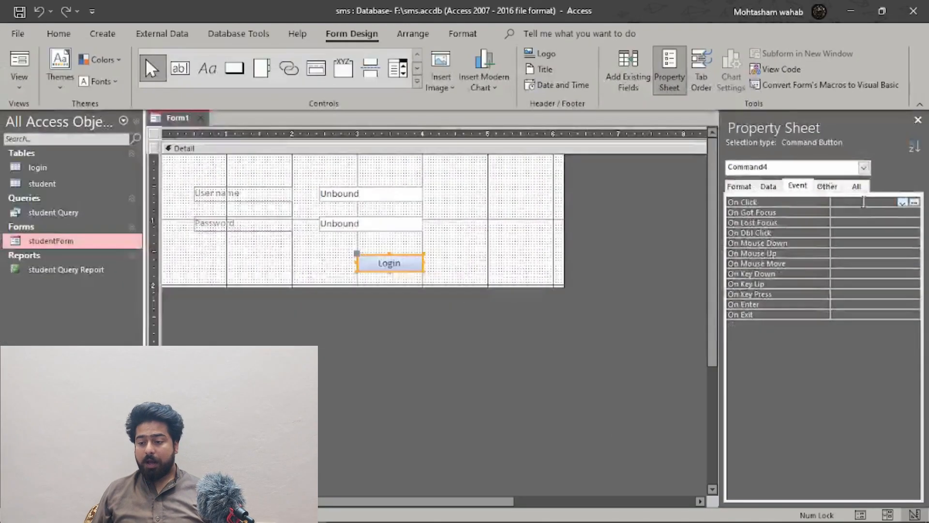
pyautogui.click(903, 203)
pyautogui.click(914, 202)
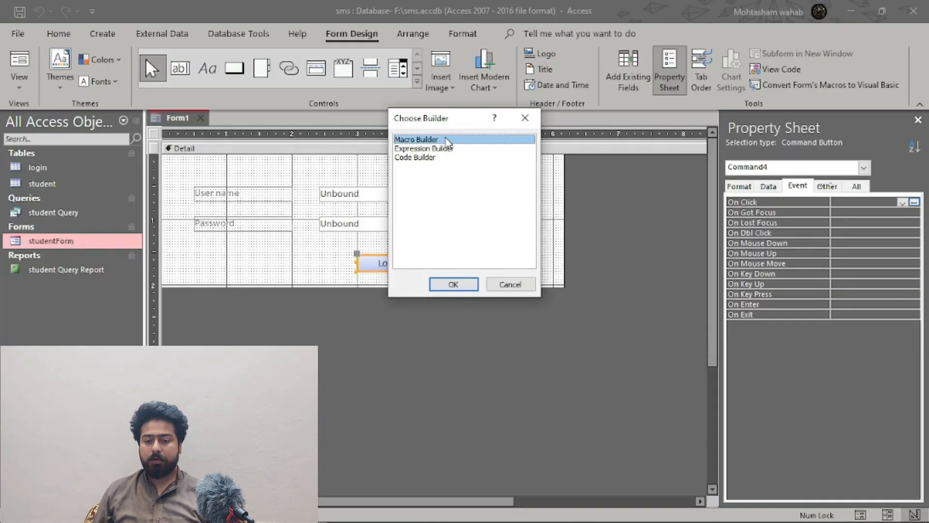
pyautogui.click(469, 287)
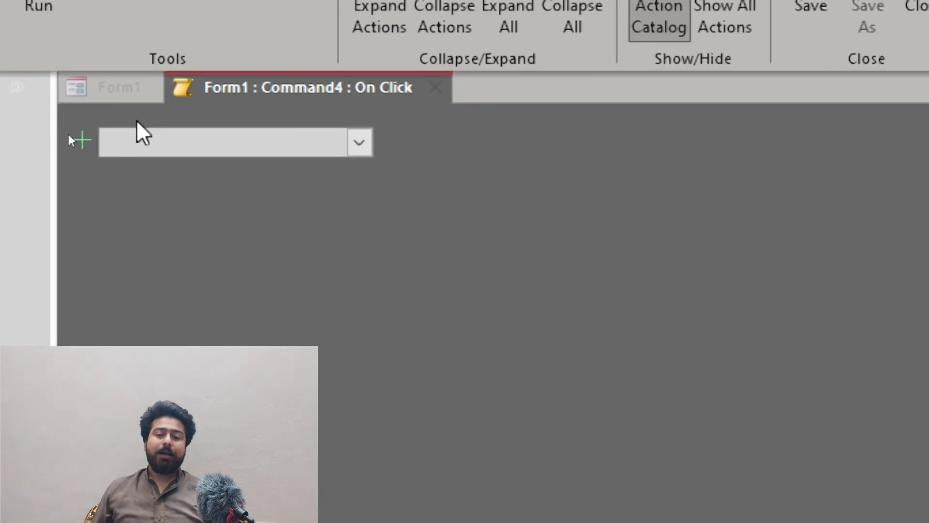
# Add an If block to the Login button's macro and start its condition with DCount()
pyautogui.write('If')
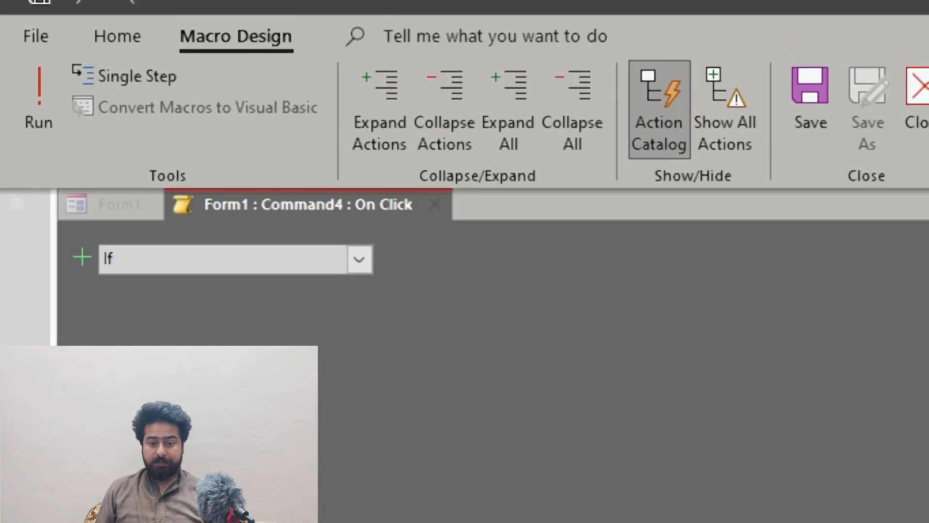
pyautogui.press('Return')
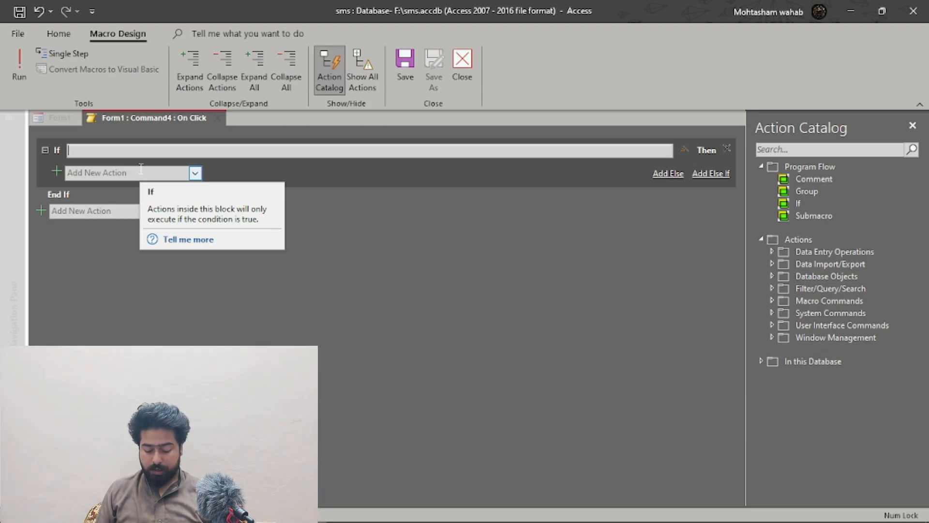
pyautogui.write('dc')
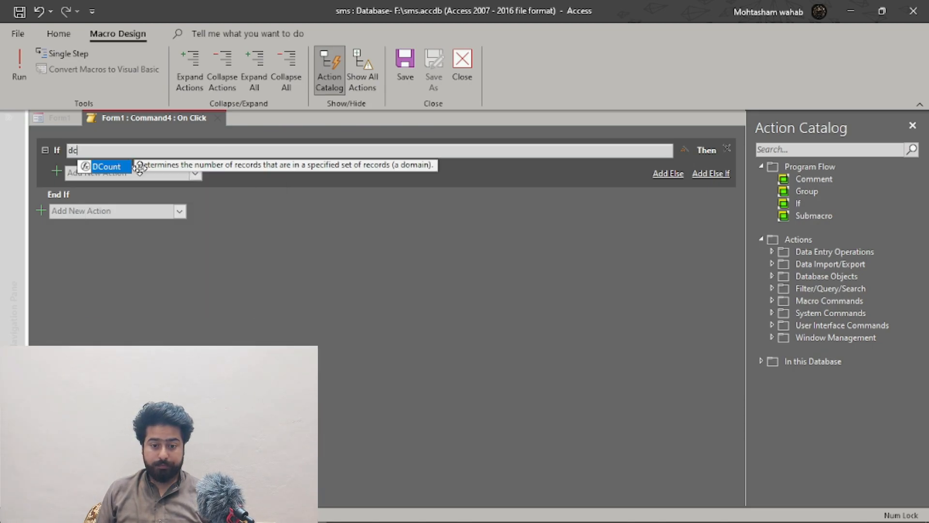
pyautogui.write('(')
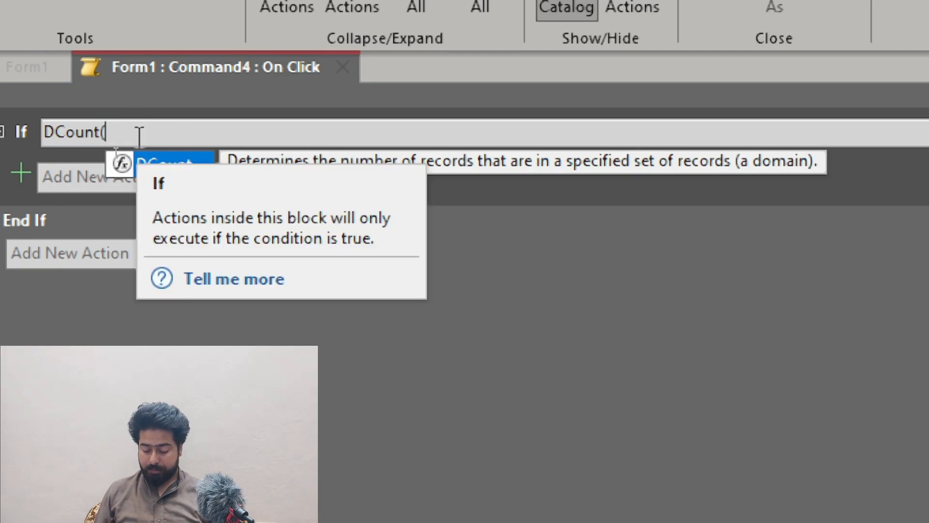
pyautogui.write(')')
pyautogui.press('Left')
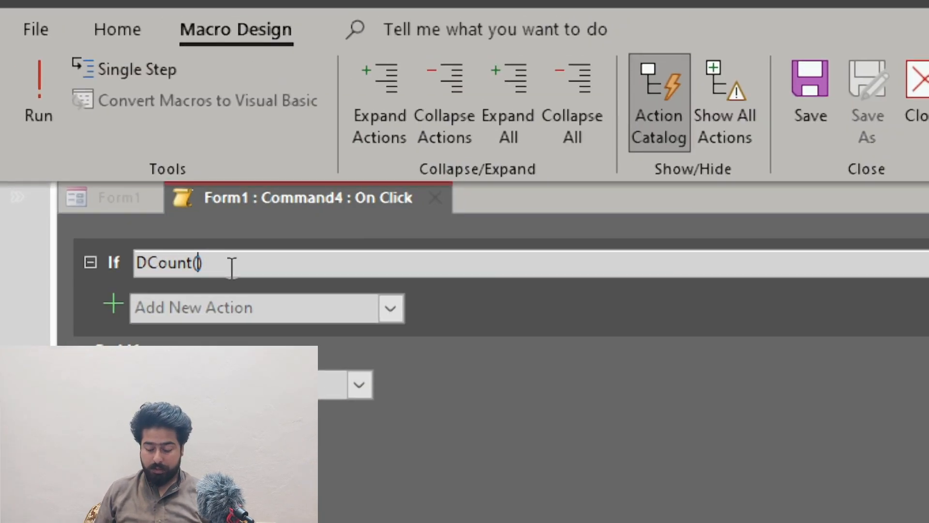
# Give the DCount function three empty quoted arguments separated by commas: DCount("","","")
pyautogui.write('""')
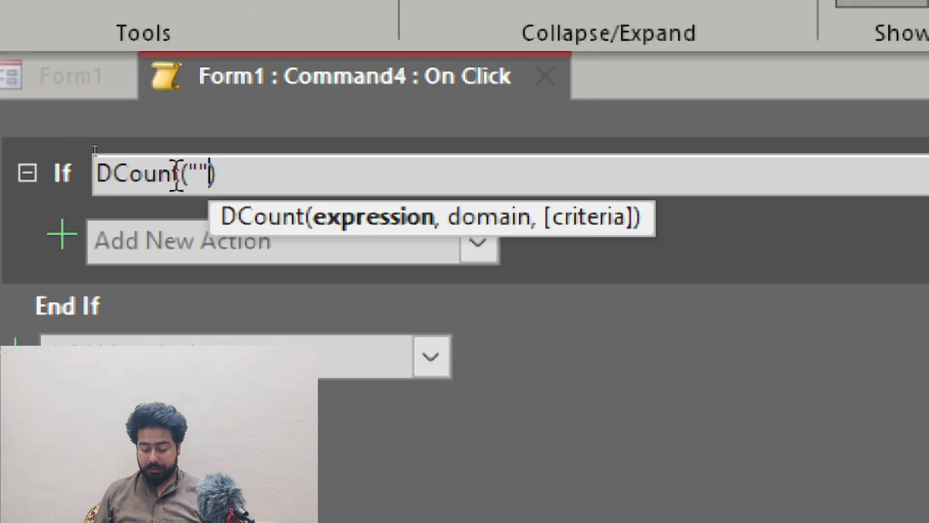
pyautogui.write(',')
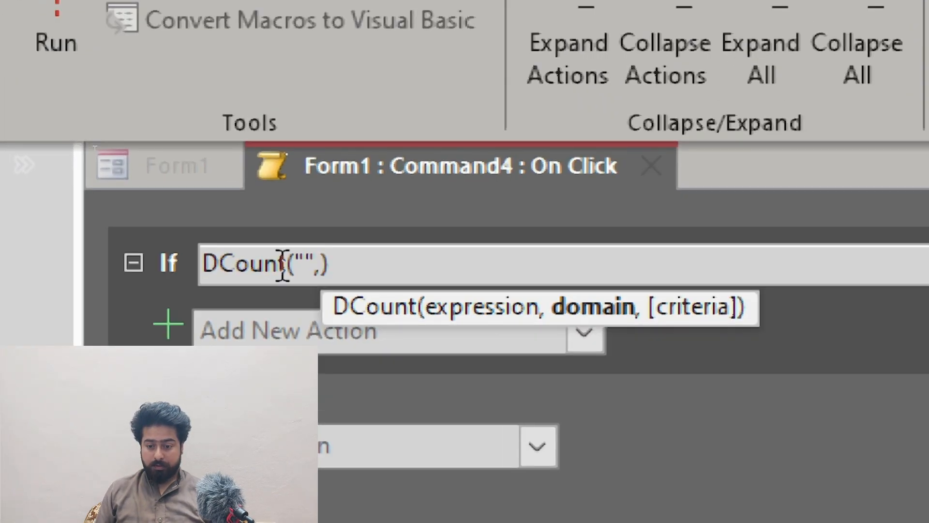
pyautogui.write('""')
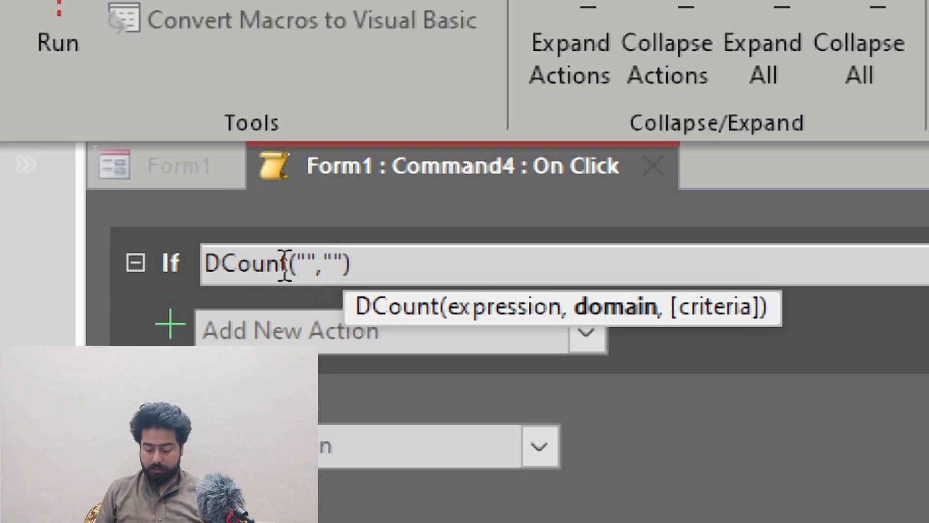
pyautogui.write(',')
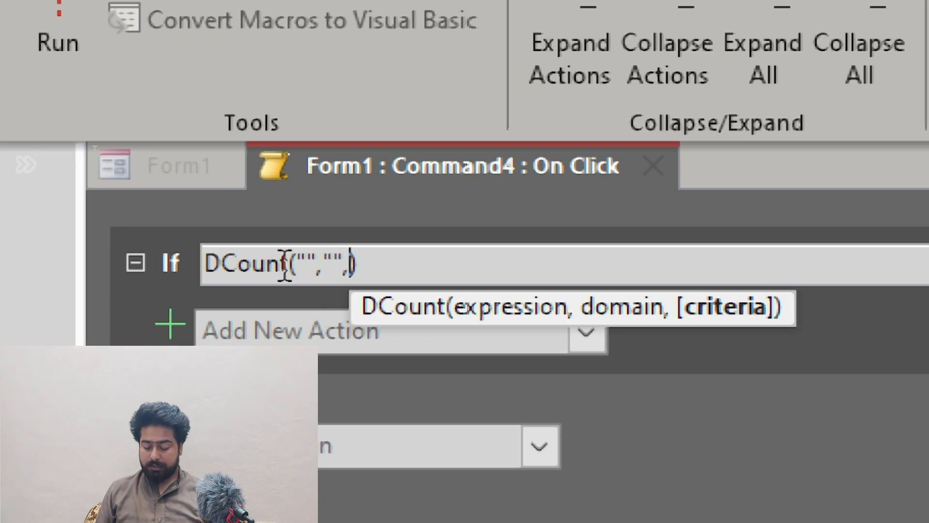
pyautogui.write('""')
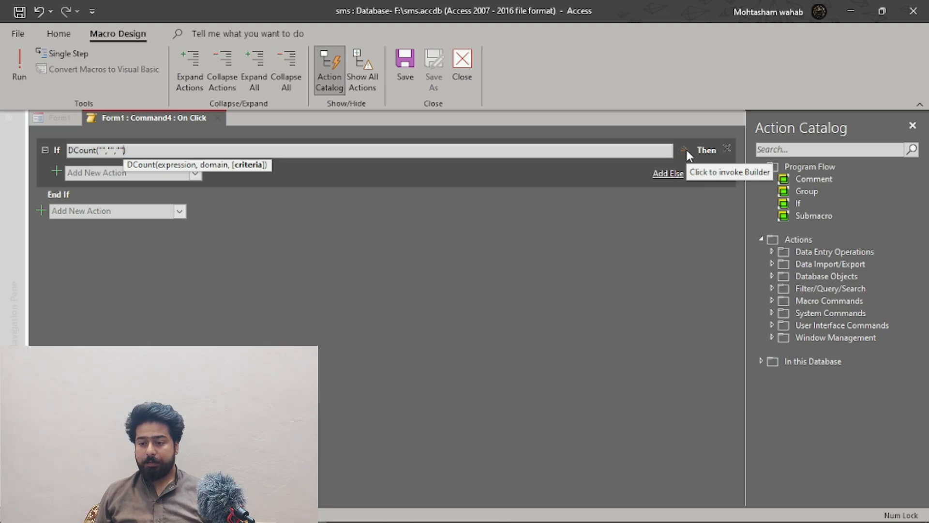
# Open the If condition in the Expression Builder and list the fields of the login table in sms.accdb
pyautogui.click(686, 149)
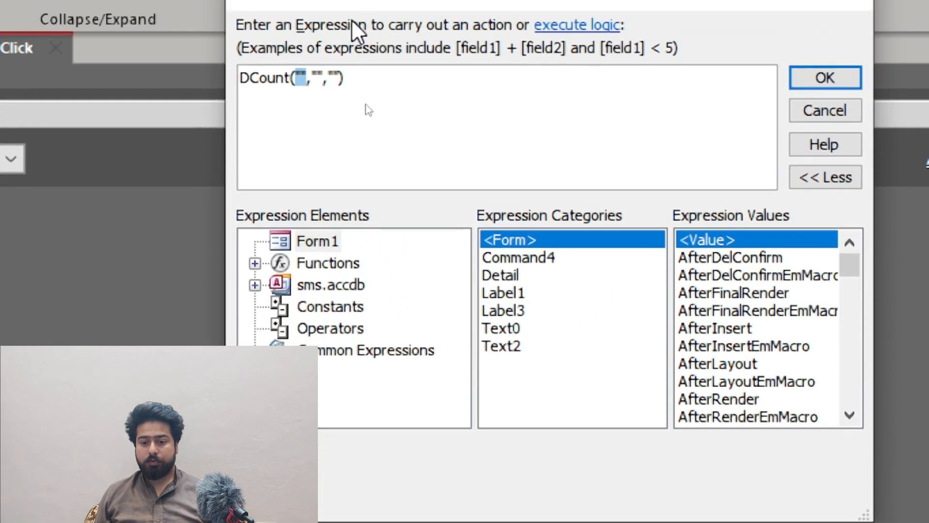
pyautogui.click(255, 286)
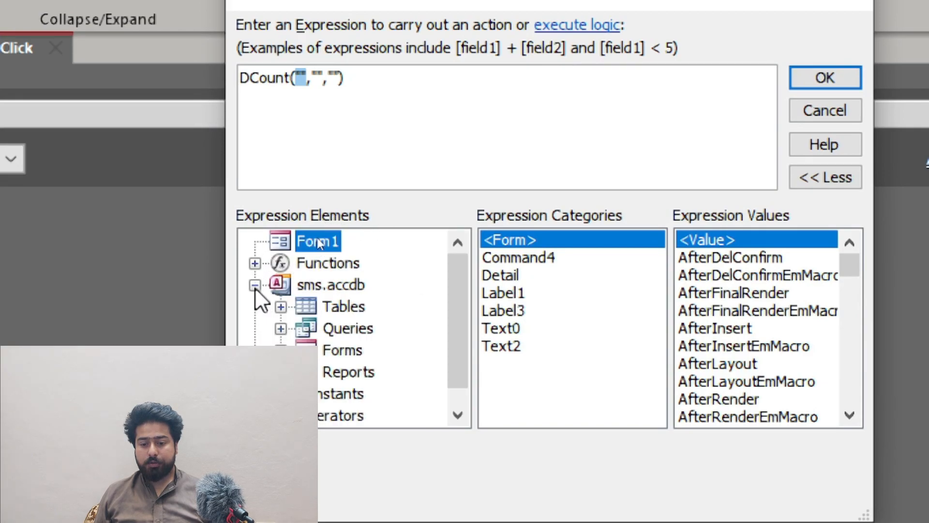
pyautogui.click(281, 306)
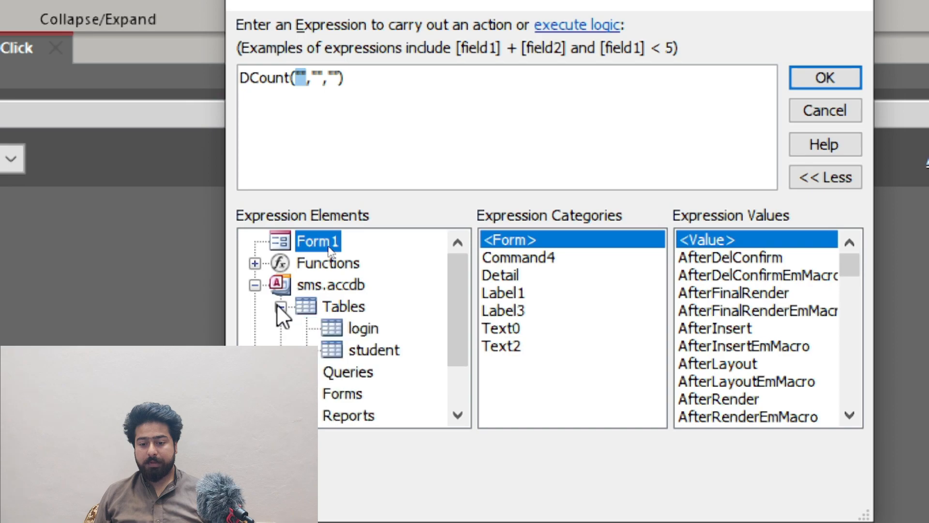
pyautogui.click(361, 327)
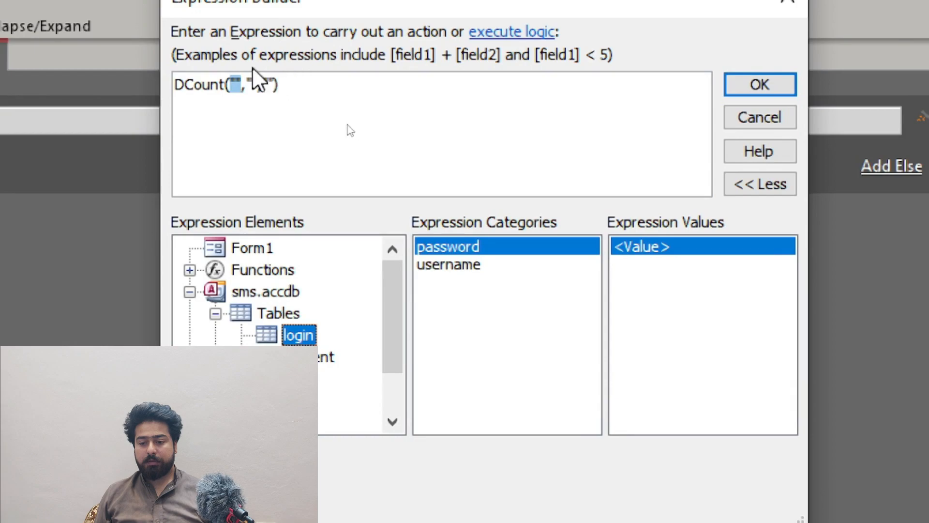
pyautogui.click(235, 82)
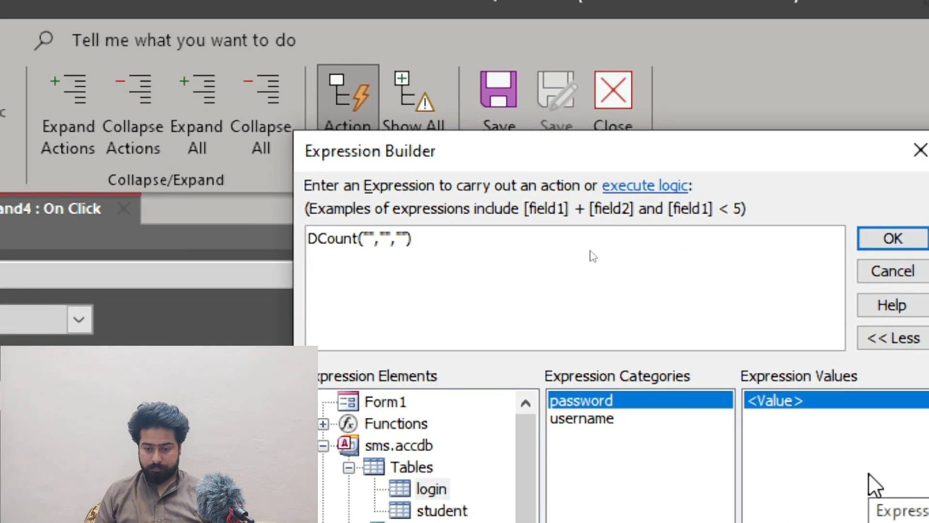
pyautogui.write('username')
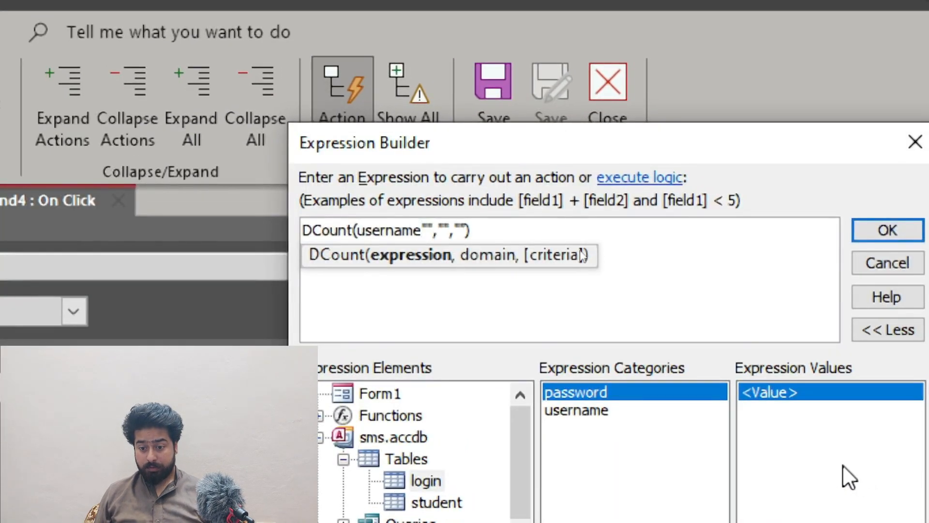
pyautogui.press('BackSpace')
pyautogui.press('BackSpace')
pyautogui.press('BackSpace')
pyautogui.press('BackSpace')
pyautogui.press('BackSpace')
pyautogui.press('BackSpace')
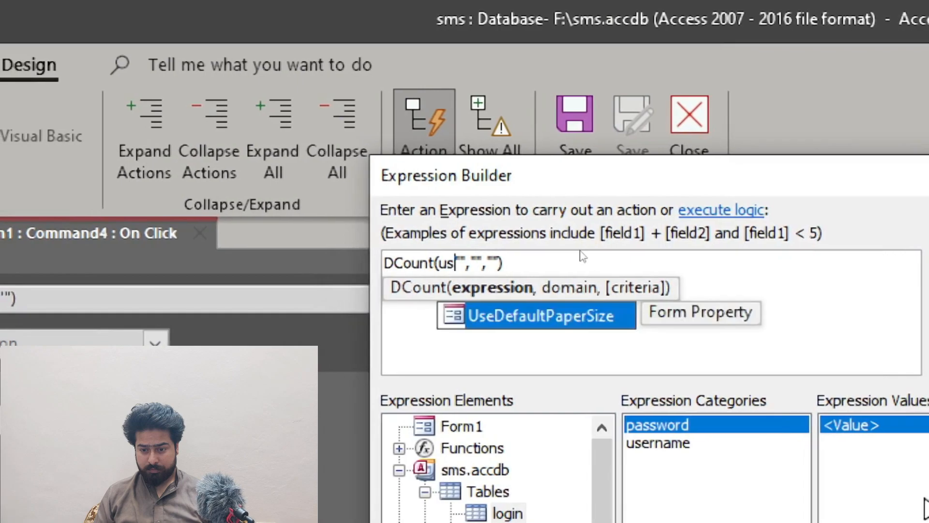
pyautogui.press('BackSpace')
pyautogui.press('BackSpace')
pyautogui.hotkey('shift', 'Right')
pyautogui.hotkey('shift', 'Right')
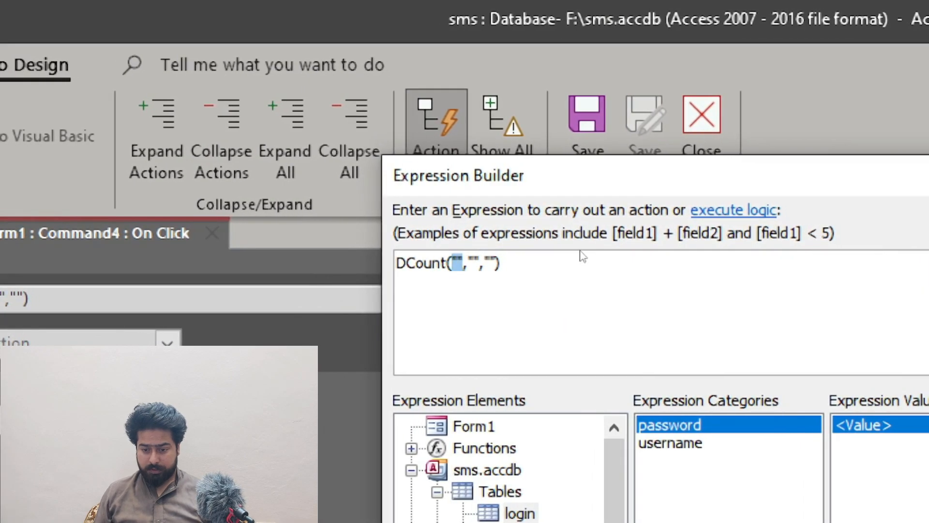
pyautogui.write('u')
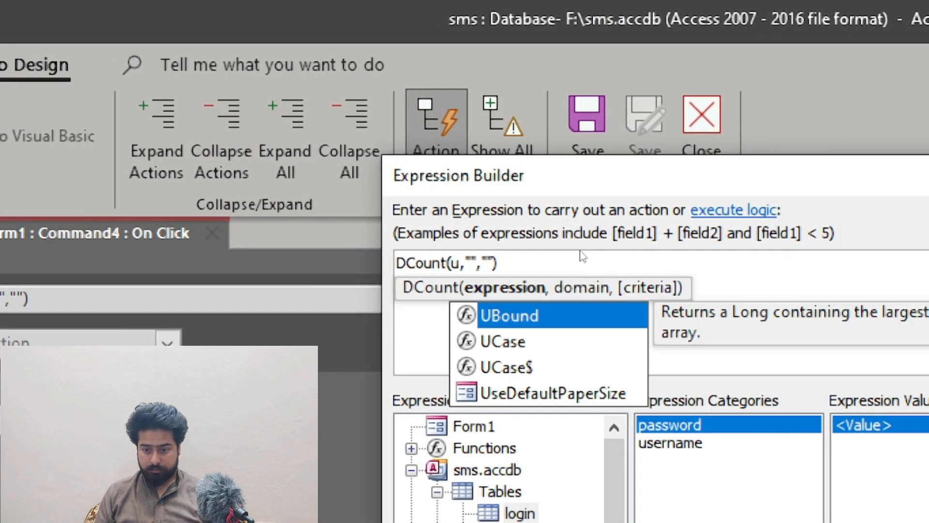
pyautogui.press('BackSpace')
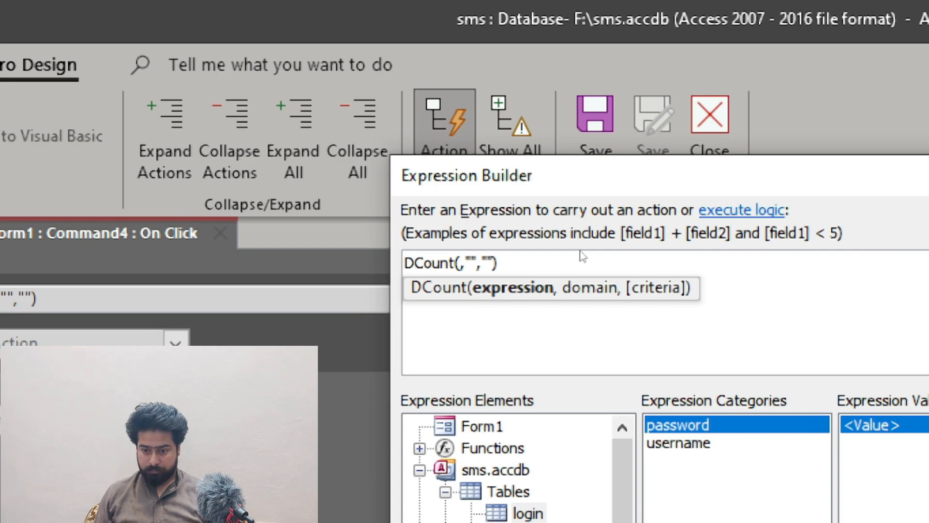
# Set the DCount expression argument to "username" and the domain argument to "login"
pyautogui.write('""')
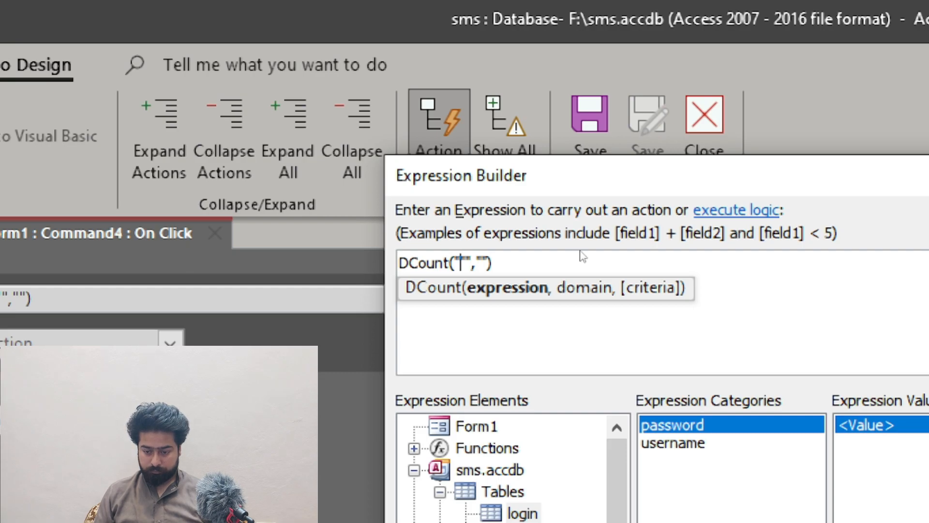
pyautogui.write('username')
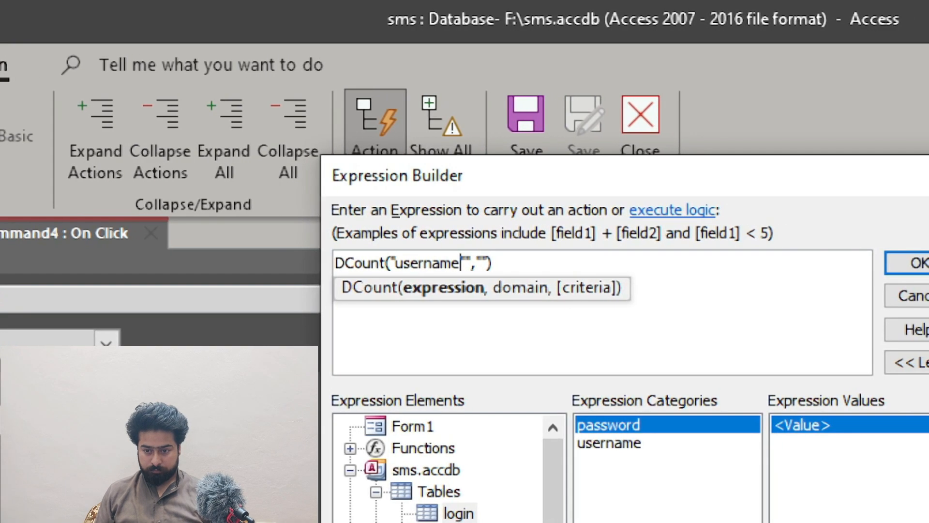
pyautogui.press('Return')
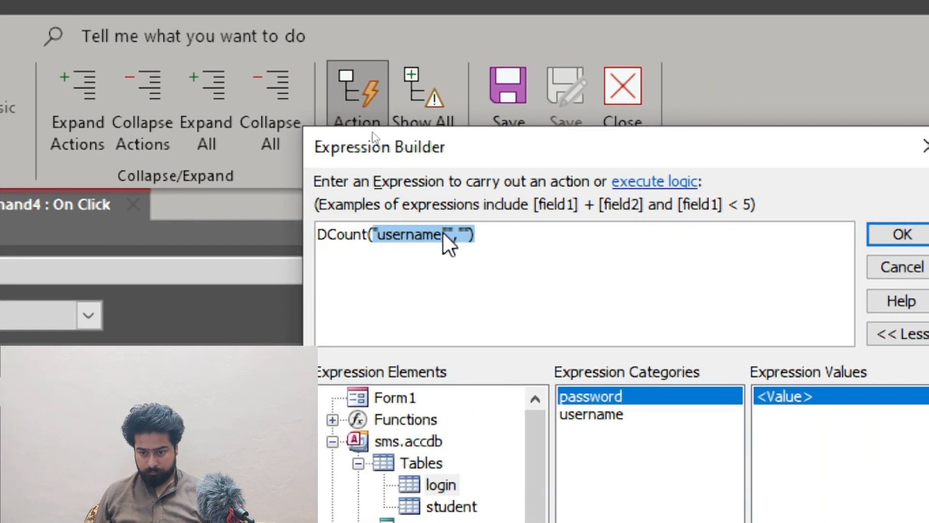
pyautogui.click(448, 236)
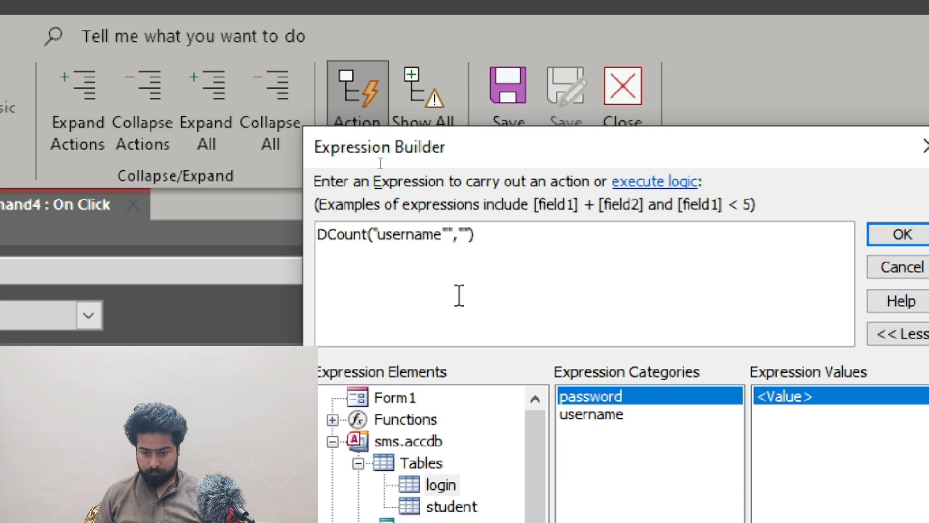
pyautogui.write('",')
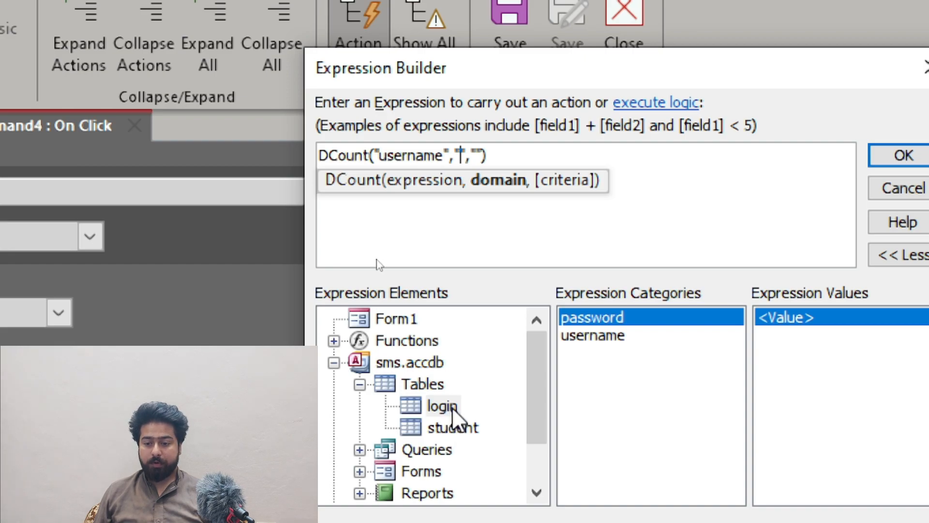
pyautogui.write('login')
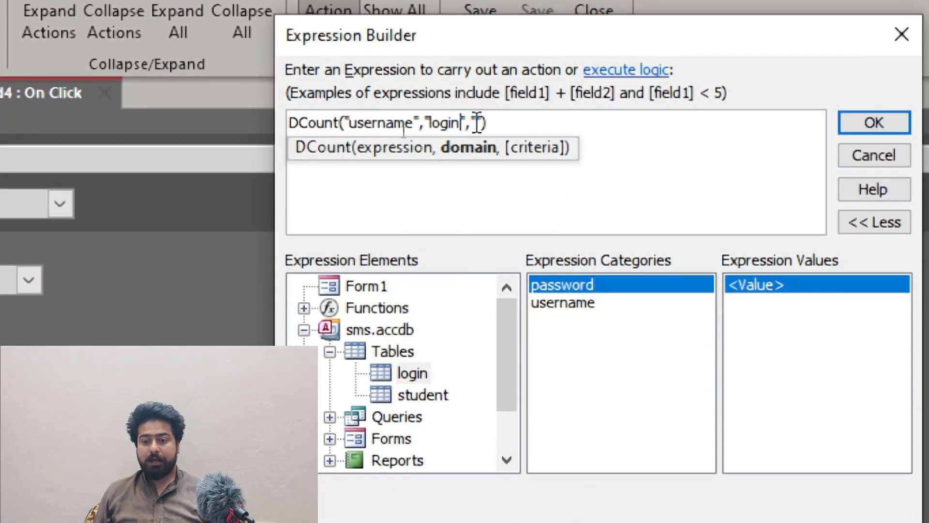
# Start the DCount criteria with username= and insert the Text0 control of Form1 after it
pyautogui.click(476, 122)
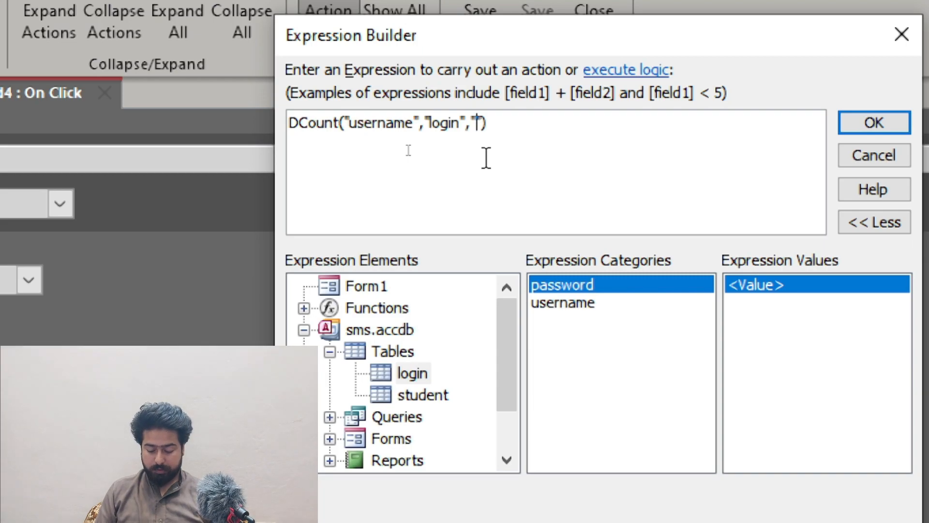
pyautogui.write('username')
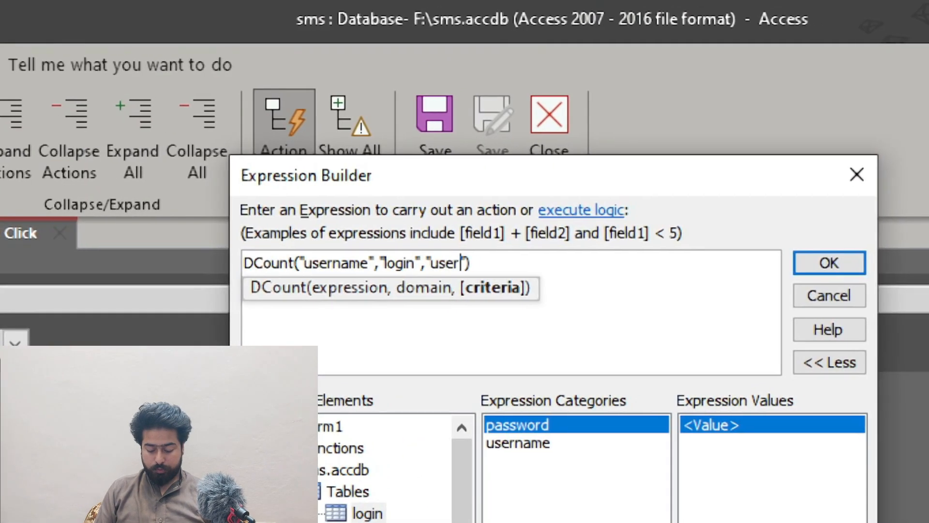
pyautogui.write('=')
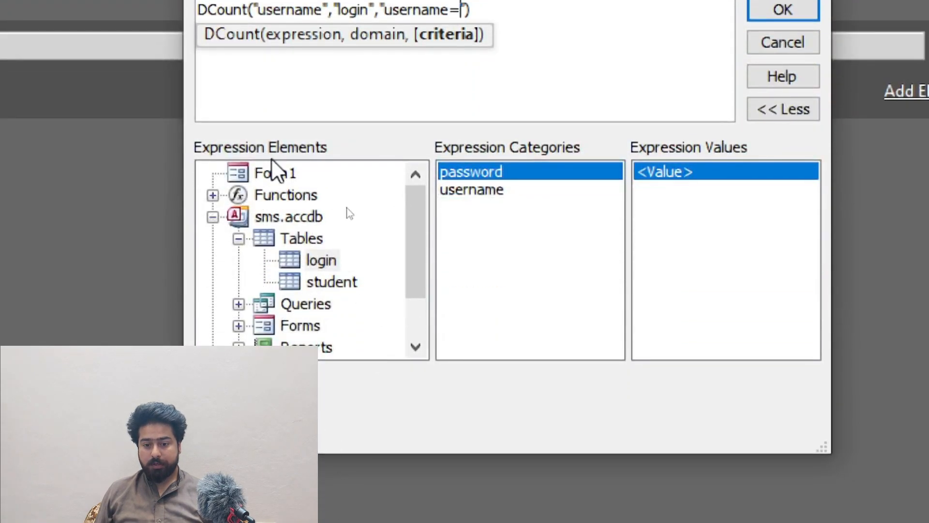
pyautogui.click(266, 426)
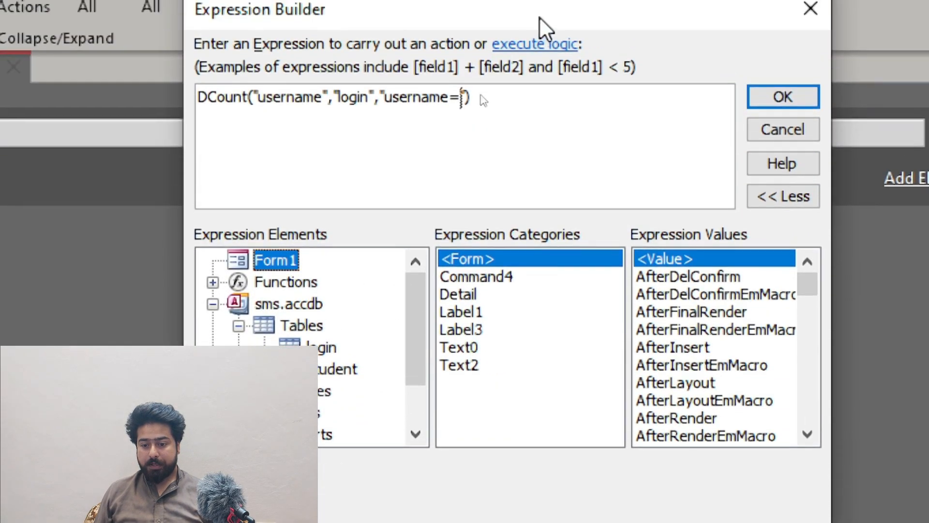
pyautogui.doubleClick(455, 347)
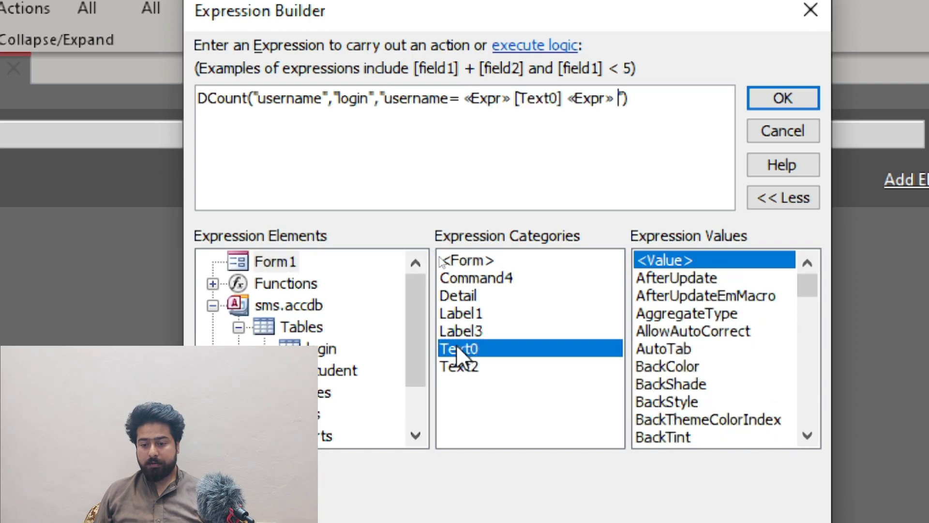
# Delete the «Expr» placeholder that follows [Text0] in the DCount criteria
pyautogui.click(571, 130)
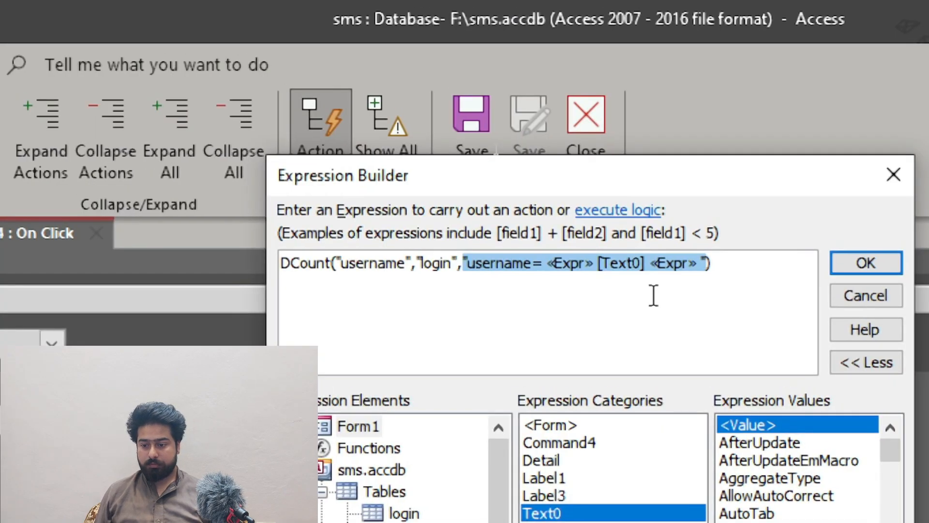
pyautogui.click(700, 264)
pyautogui.press('BackSpace')
pyautogui.press('BackSpace')
pyautogui.press('BackSpace')
pyautogui.press('BackSpace')
pyautogui.press('BackSpace')
pyautogui.press('BackSpace')
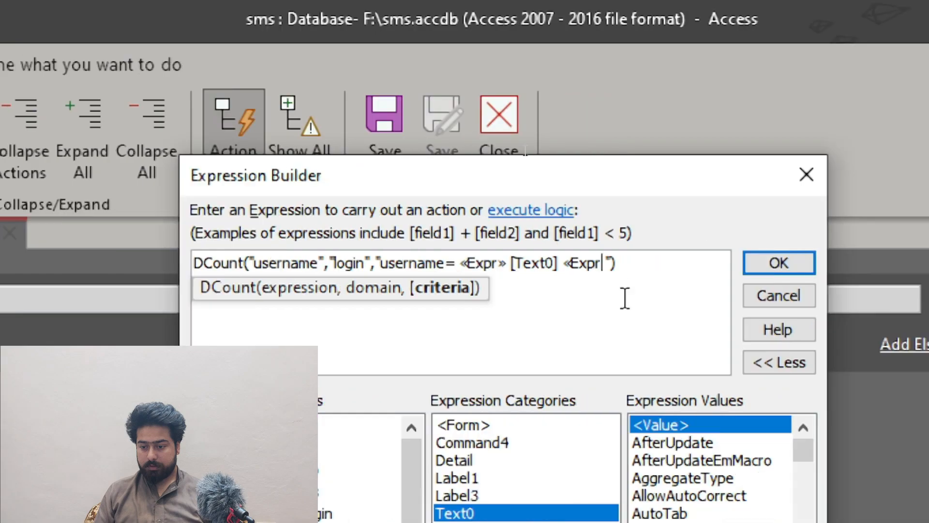
pyautogui.press('BackSpace')
# Delete the «Expr» placeholder and the extra space before [Text0] in the DCount criteria
pyautogui.click(522, 298)
pyautogui.click(521, 298)
pyautogui.click(522, 299)
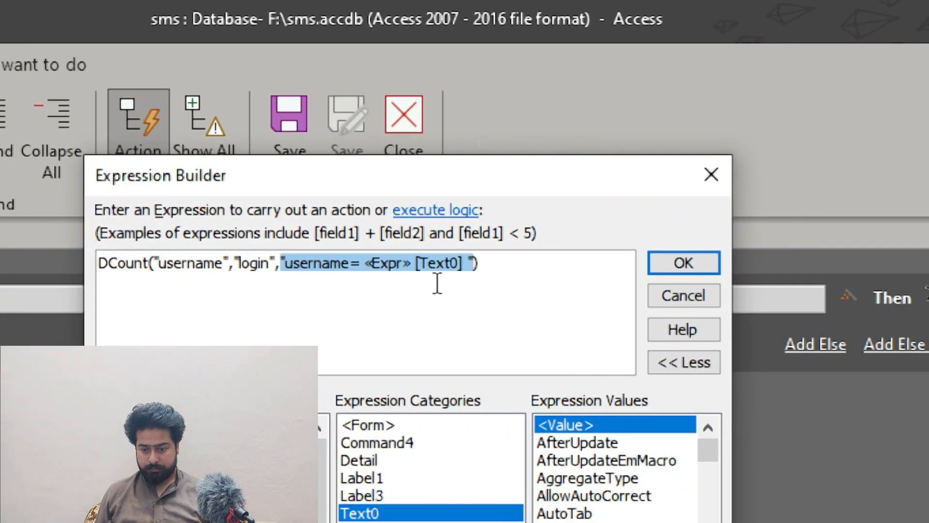
pyautogui.click(413, 262)
pyautogui.press('BackSpace')
pyautogui.press('BackSpace')
pyautogui.press('BackSpace')
pyautogui.press('BackSpace')
pyautogui.press('BackSpace')
pyautogui.press('BackSpace')
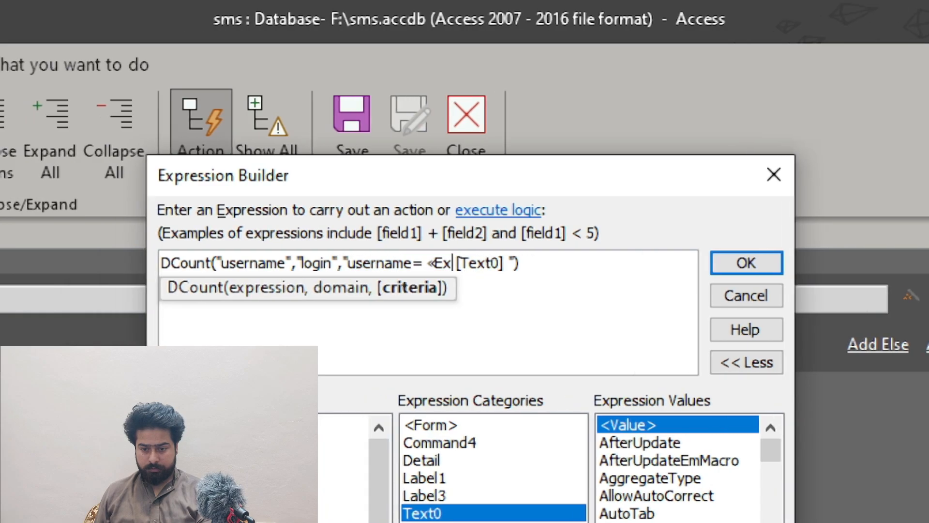
pyautogui.click(518, 285)
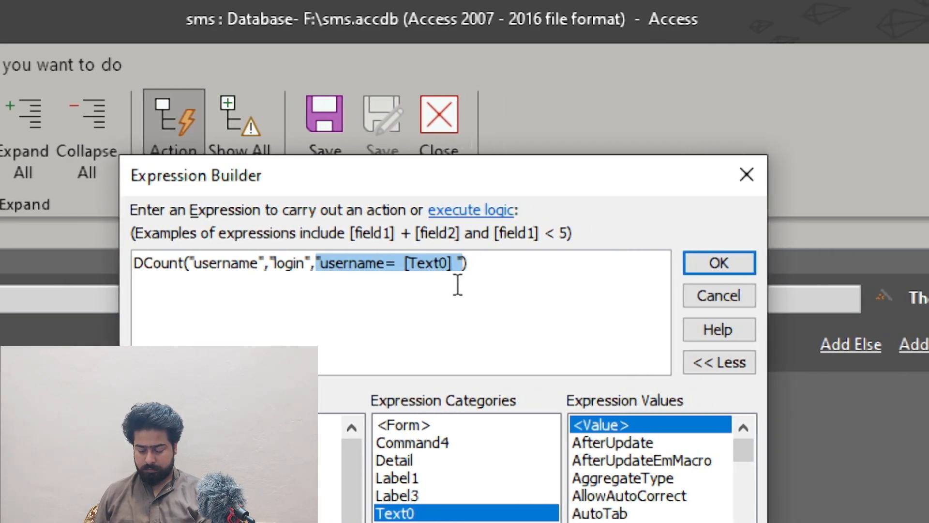
pyautogui.click(408, 269)
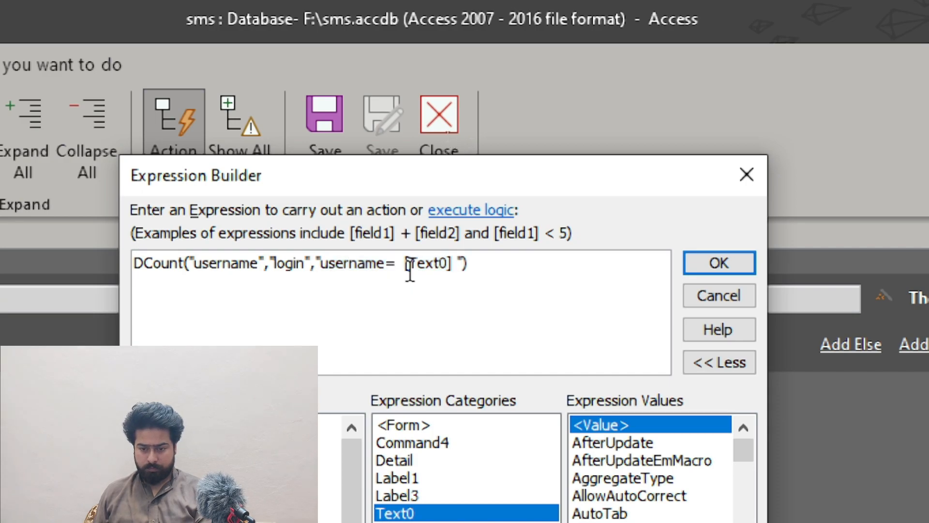
# Add the and operator after [Text0] inside the quoted DCount criteria
pyautogui.click(470, 264)
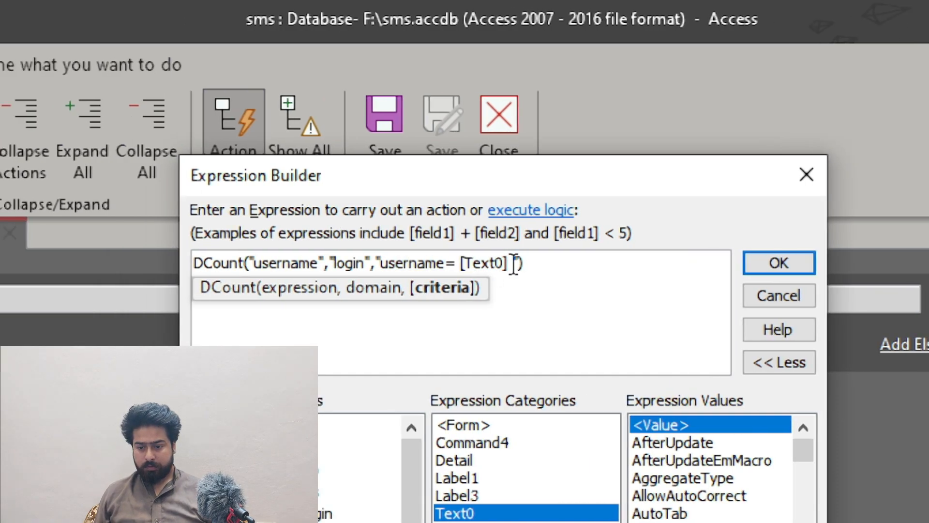
pyautogui.hotkey('ctrl', 'space')
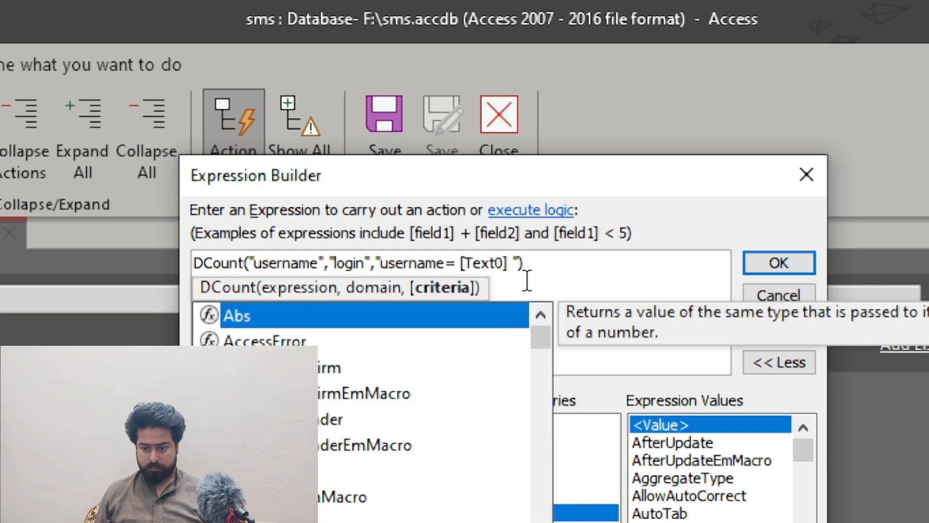
pyautogui.write('and')
pyautogui.hotkey('ctrl', 'space')
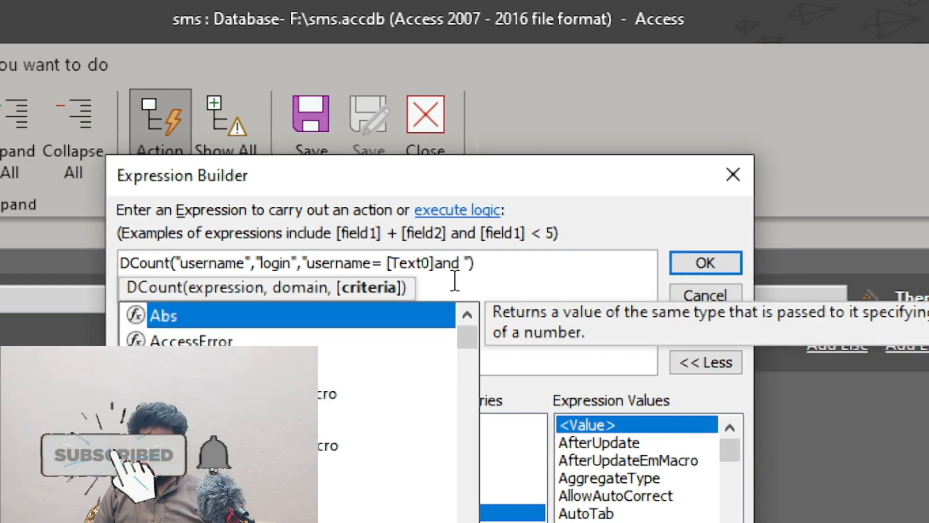
pyautogui.doubleClick(455, 280)
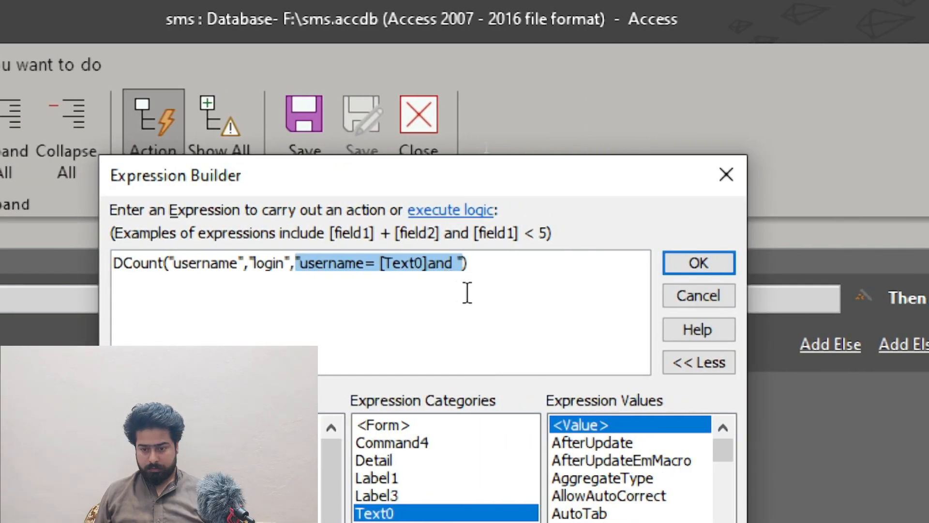
pyautogui.click(455, 261)
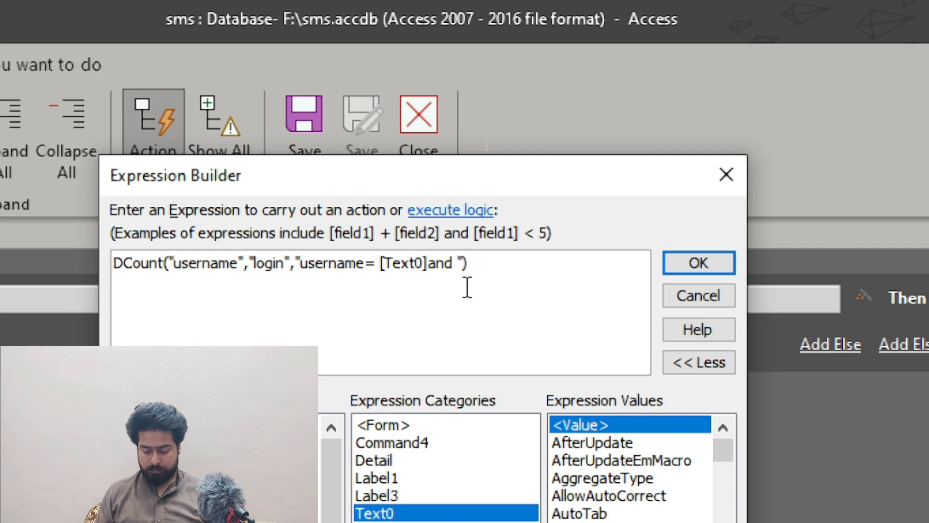
# Continue the DCount criteria with password = after and, and separate the field name, control and operators with spaces
pyautogui.hotkey('ctrl', 'space')
pyautogui.write('pass')
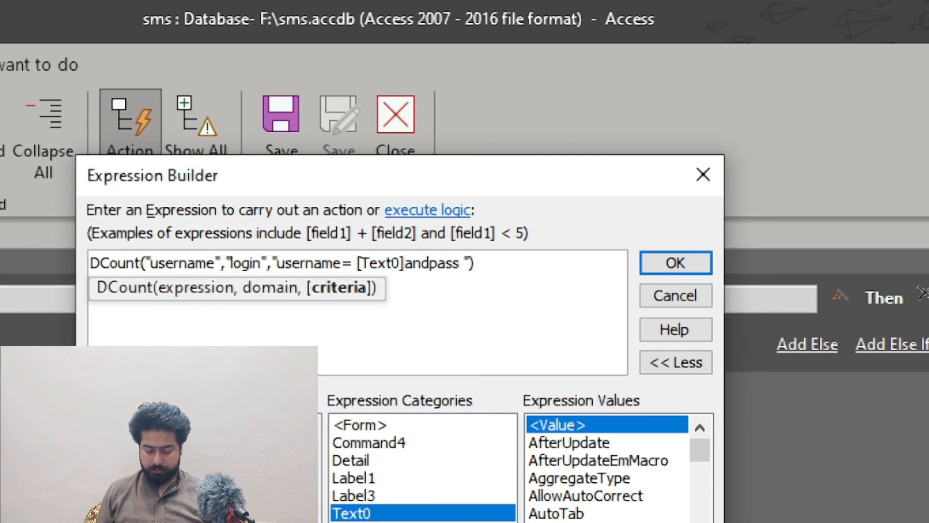
pyautogui.click(431, 268)
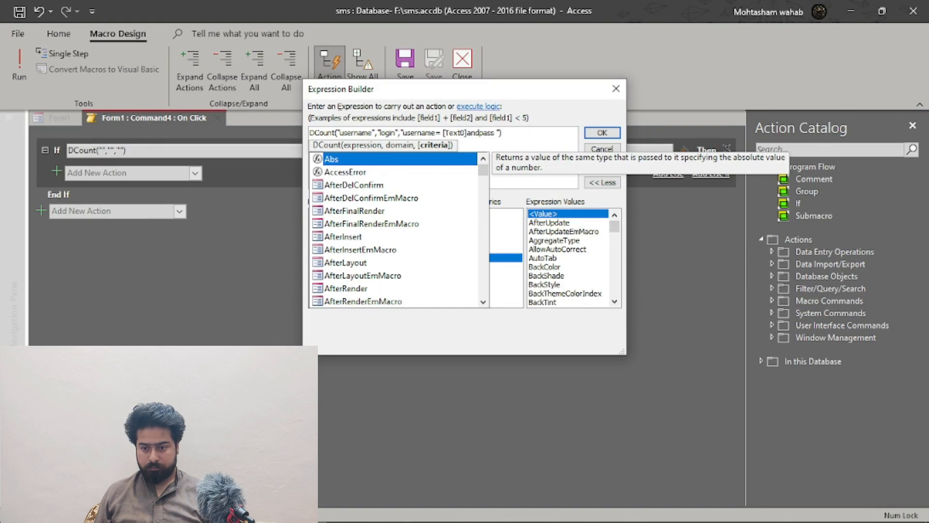
pyautogui.write('pass')
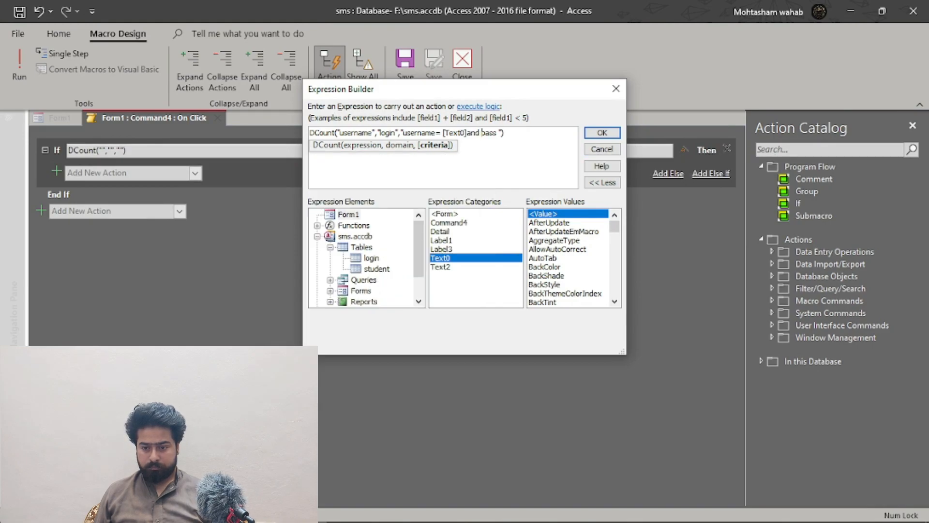
pyautogui.write('word =')
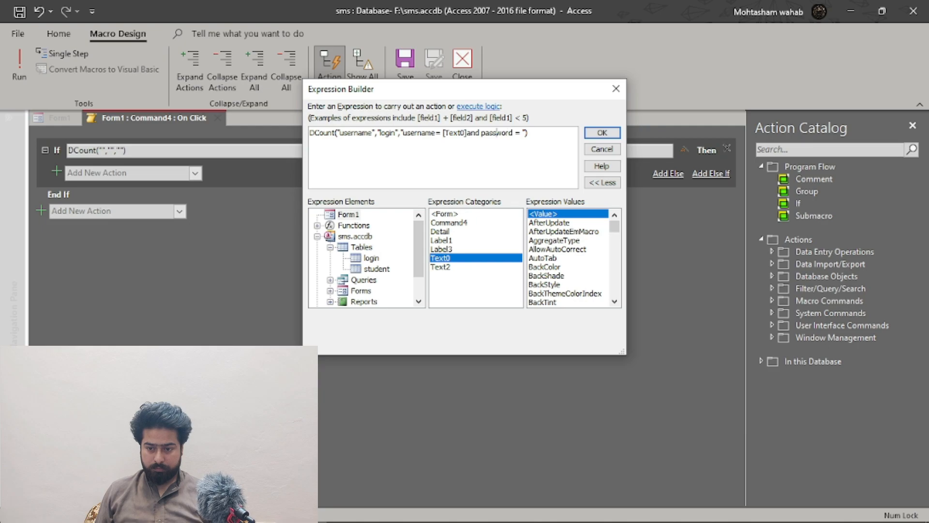
pyautogui.click(466, 132)
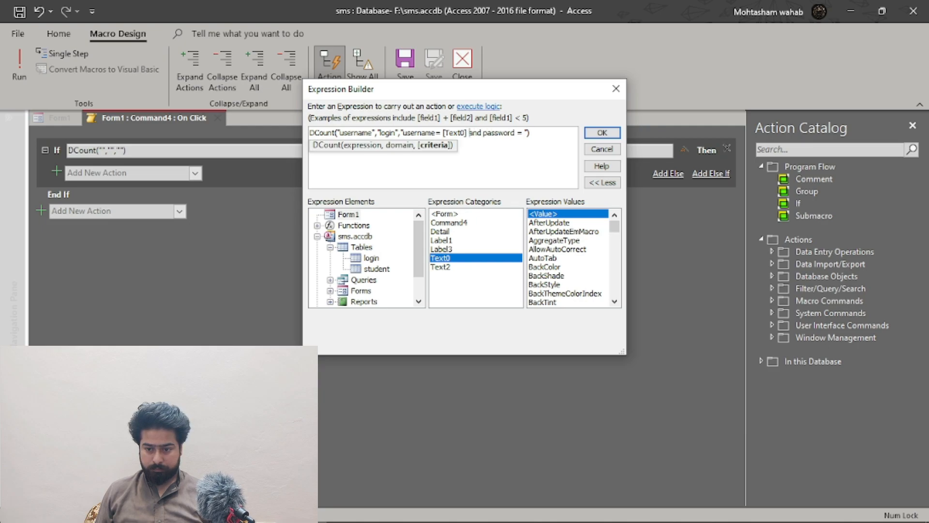
pyautogui.click(437, 133)
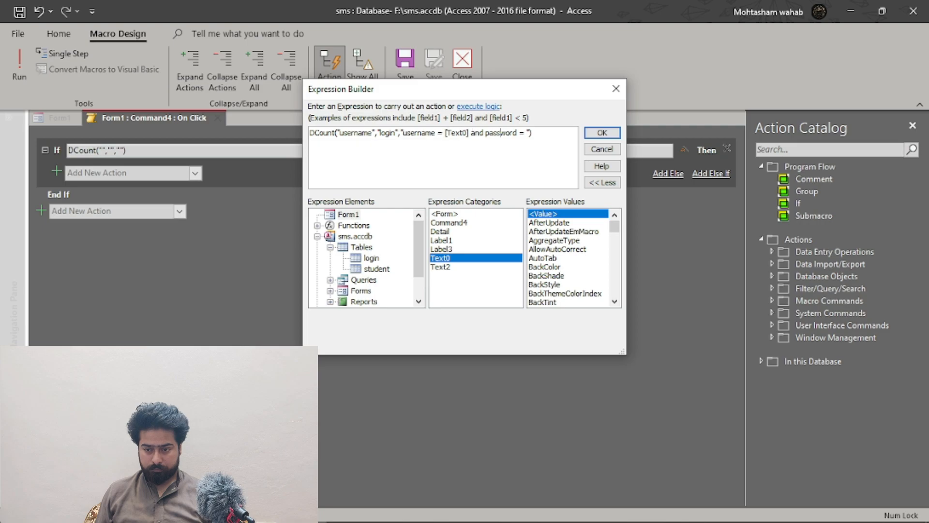
# Insert the Text2 control after password = without its «Expr» placeholders, and apply the expression to the If condition
pyautogui.doubleClick(442, 267)
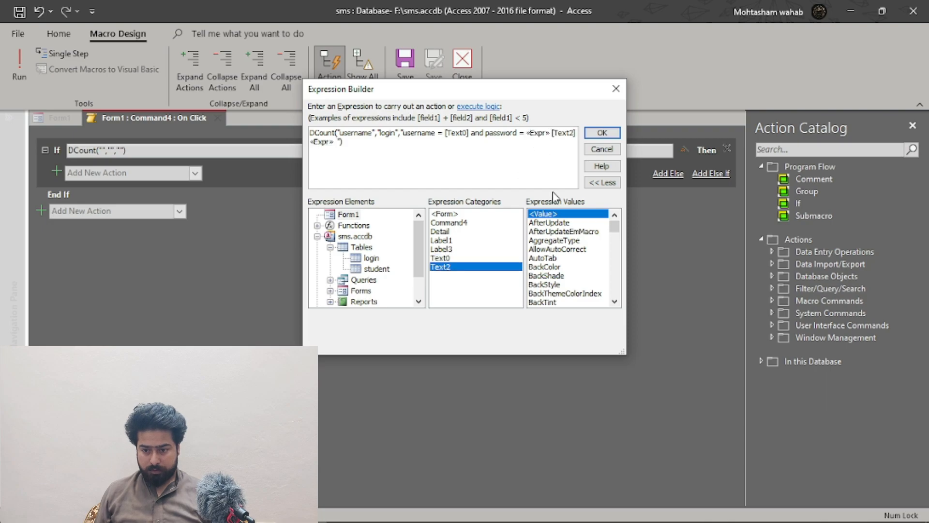
pyautogui.press('BackSpace')
pyautogui.press('BackSpace')
pyautogui.press('BackSpace')
pyautogui.press('BackSpace')
pyautogui.press('BackSpace')
pyautogui.press('BackSpace')
pyautogui.press('BackSpace')
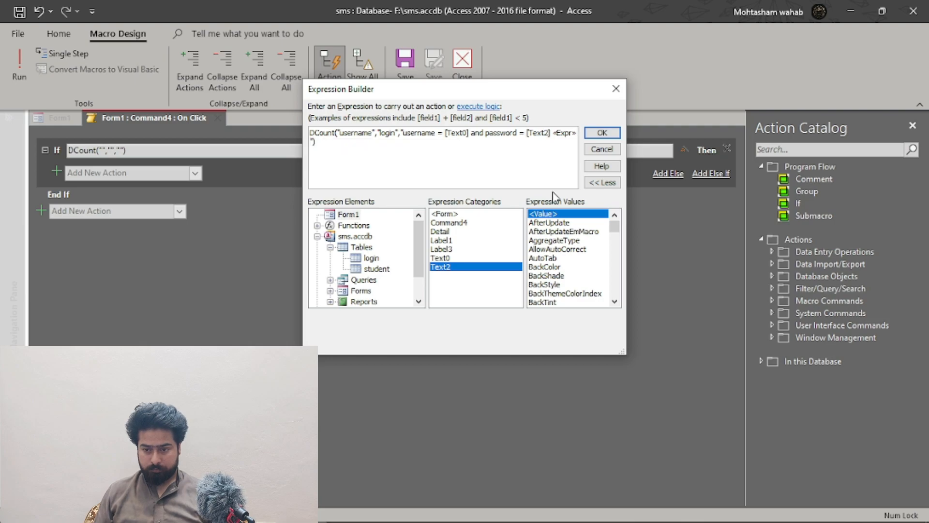
pyautogui.press('BackSpace')
pyautogui.press('BackSpace')
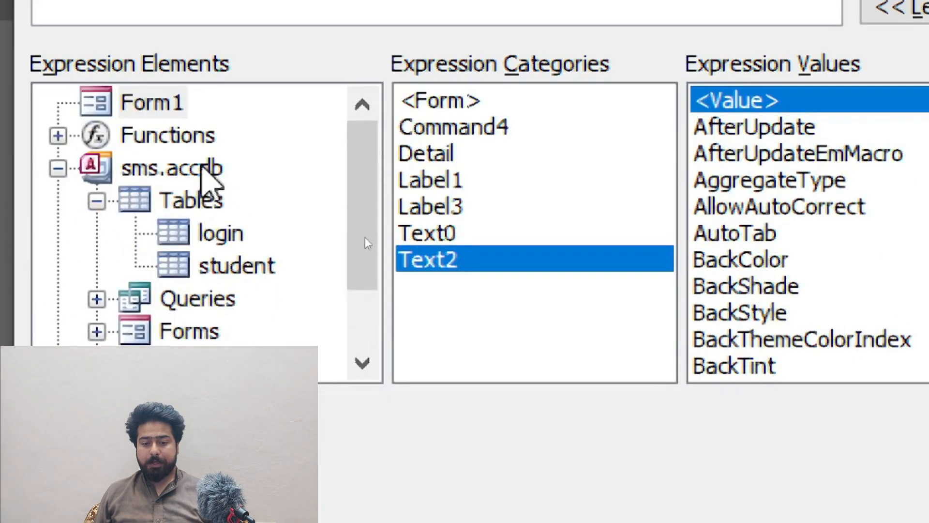
pyautogui.click(224, 481)
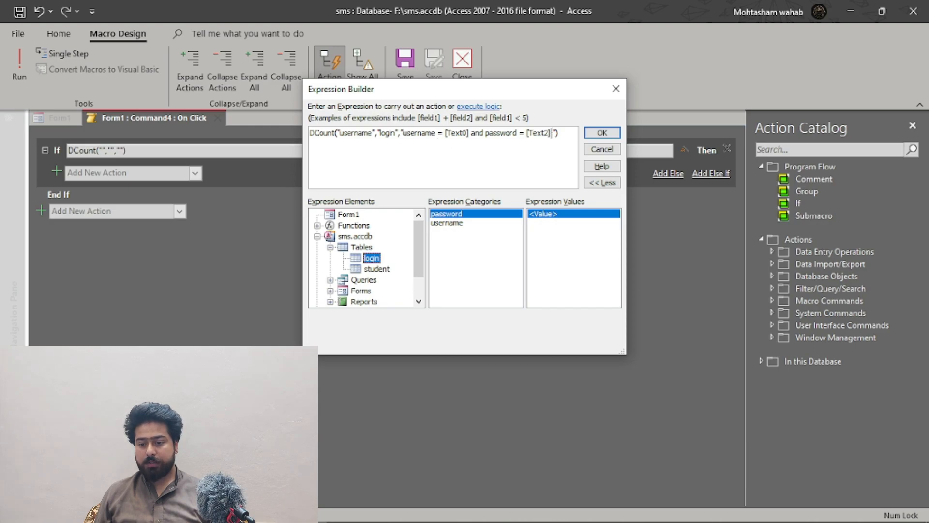
pyautogui.click(602, 134)
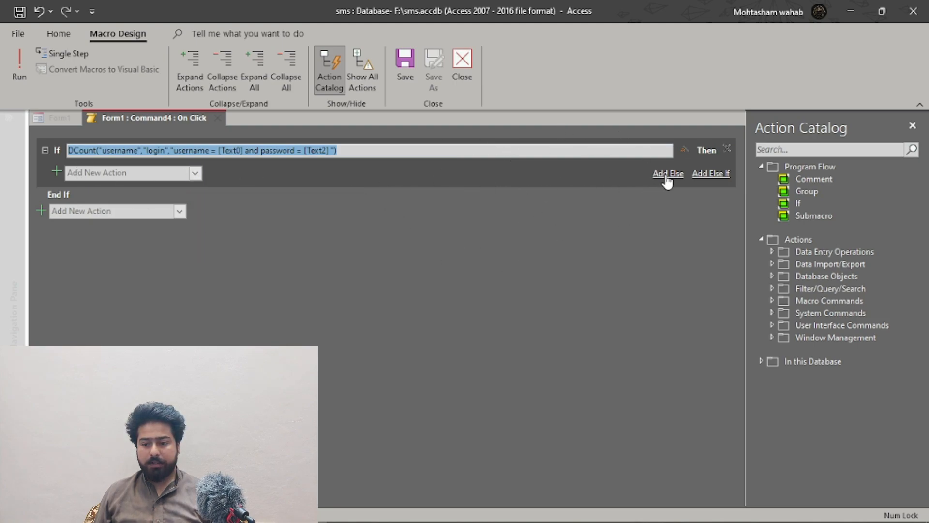
# Add a MessageBox action inside the If block with the message "Login SuccessFul" and the title "Success"
pyautogui.click(127, 176)
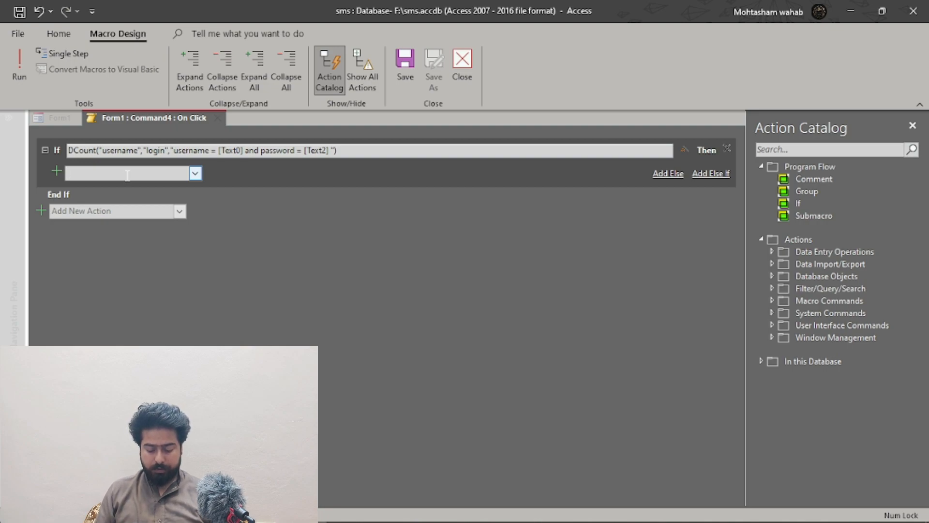
pyautogui.write('MessageBox')
pyautogui.press('Return')
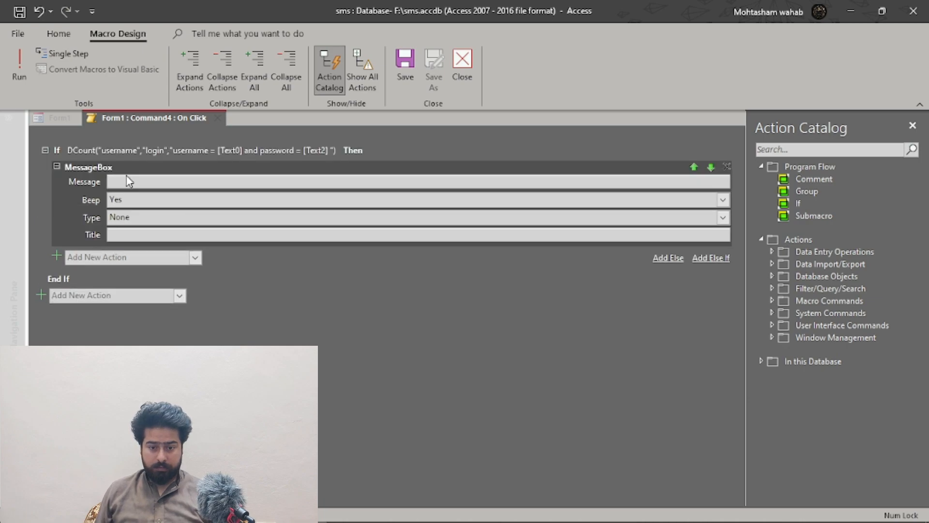
pyautogui.write('S')
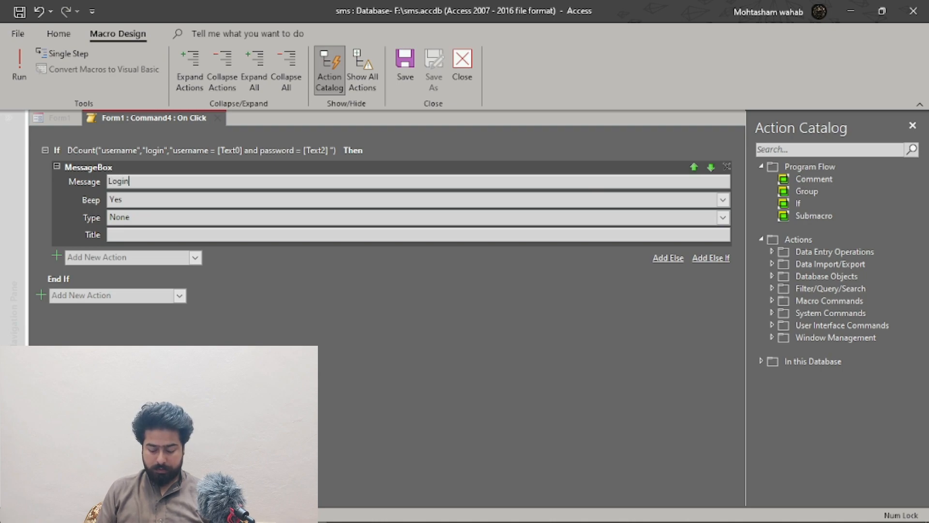
pyautogui.write('uccess')
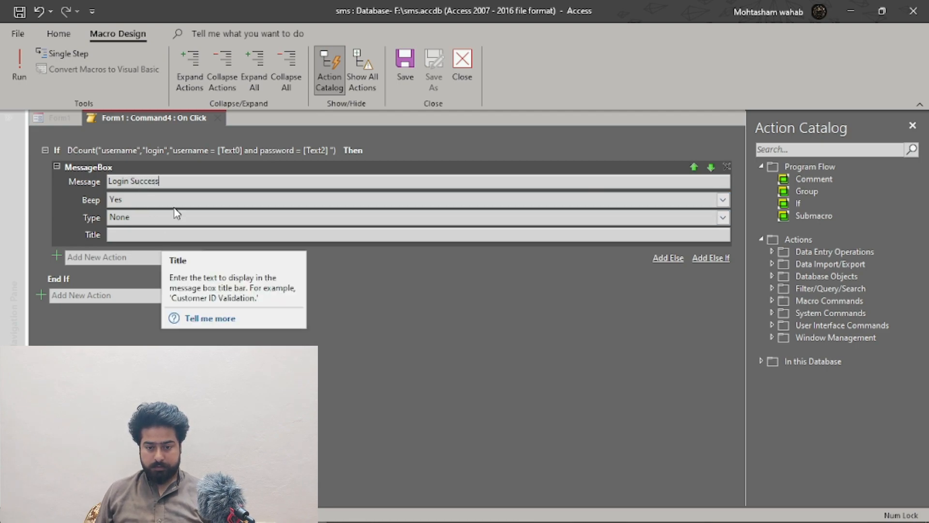
pyautogui.write('Ful')
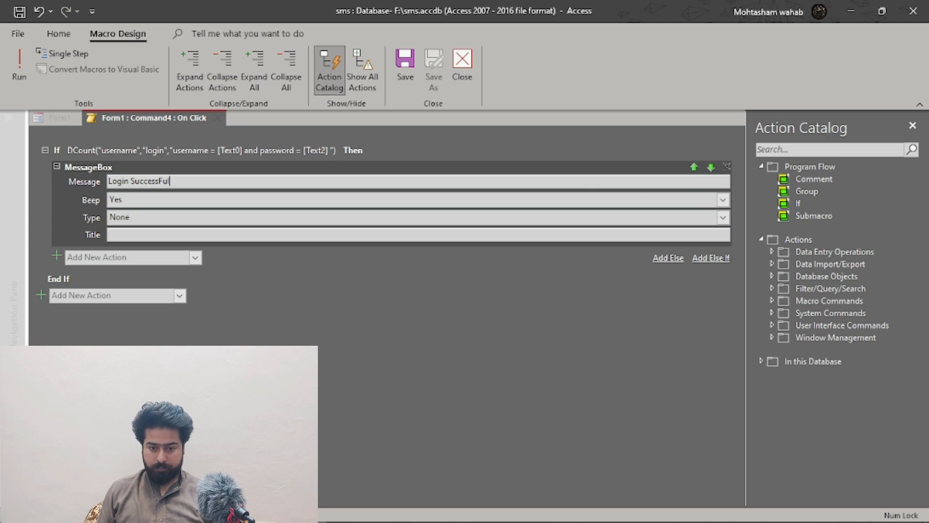
pyautogui.click(187, 237)
pyautogui.write('Succ')
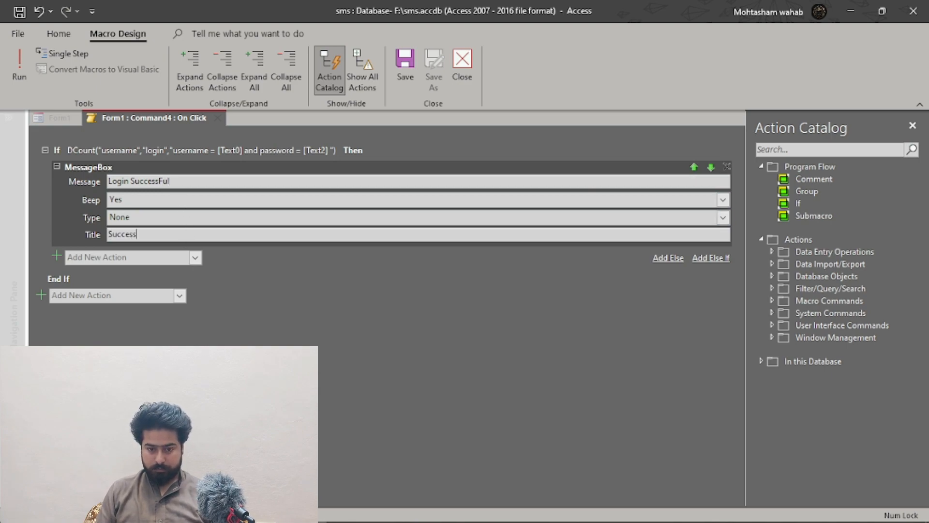
pyautogui.write('ess')
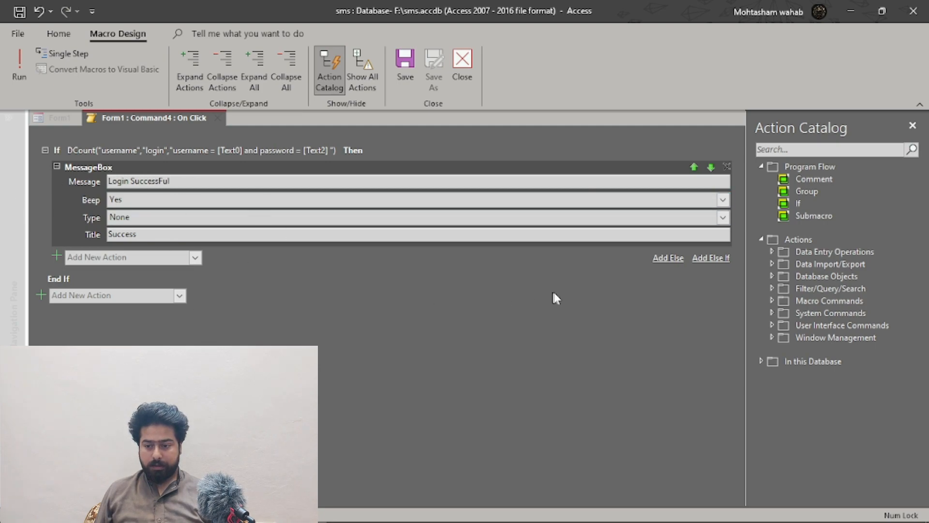
# Add an Else branch containing a MessageBox action with the message "Login Fail" and the title "Error"
pyautogui.click(667, 258)
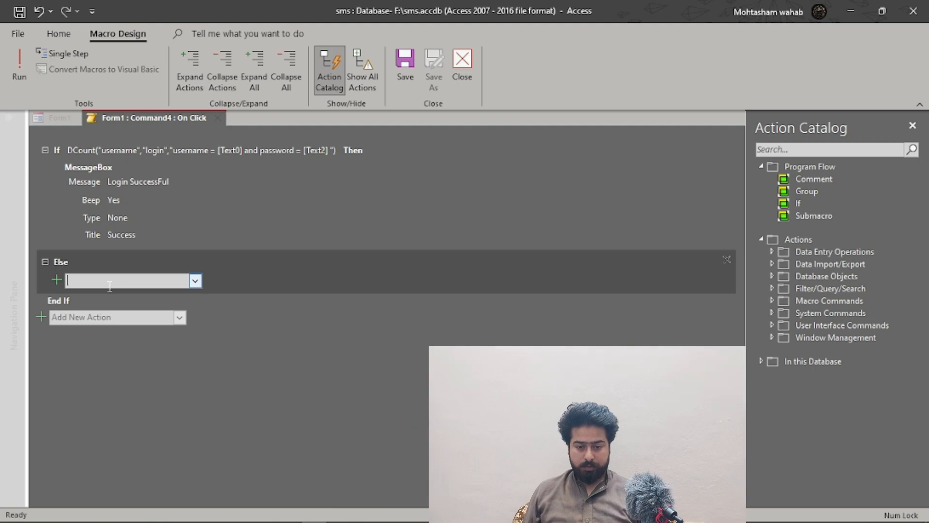
pyautogui.write('MessageBox')
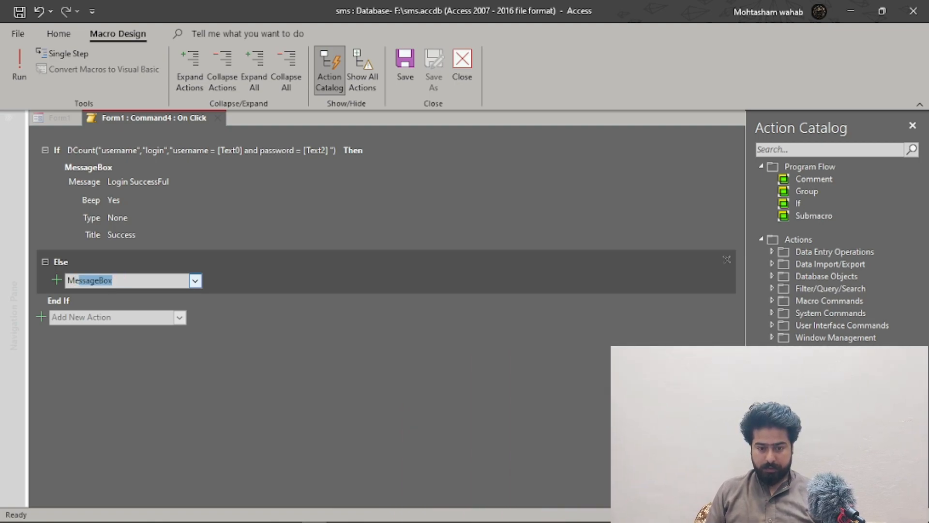
pyautogui.press('Return')
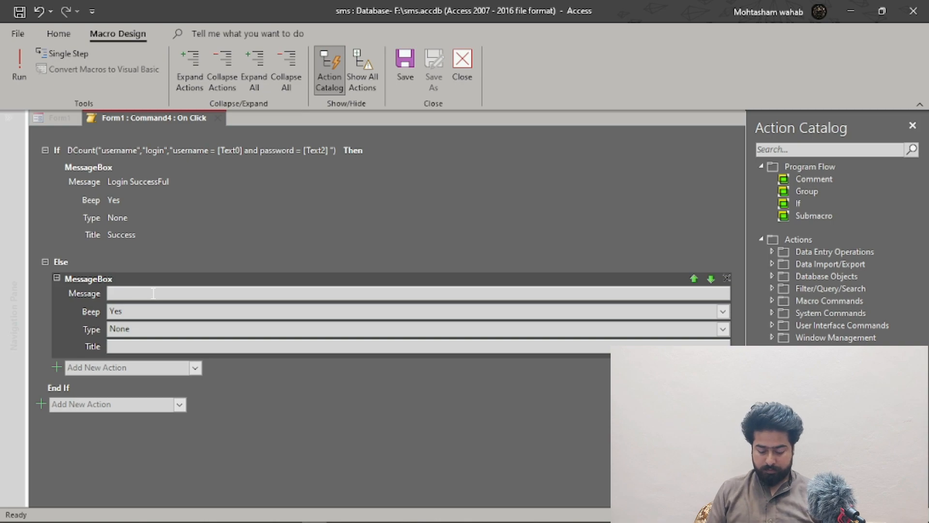
pyautogui.write('Login Fail')
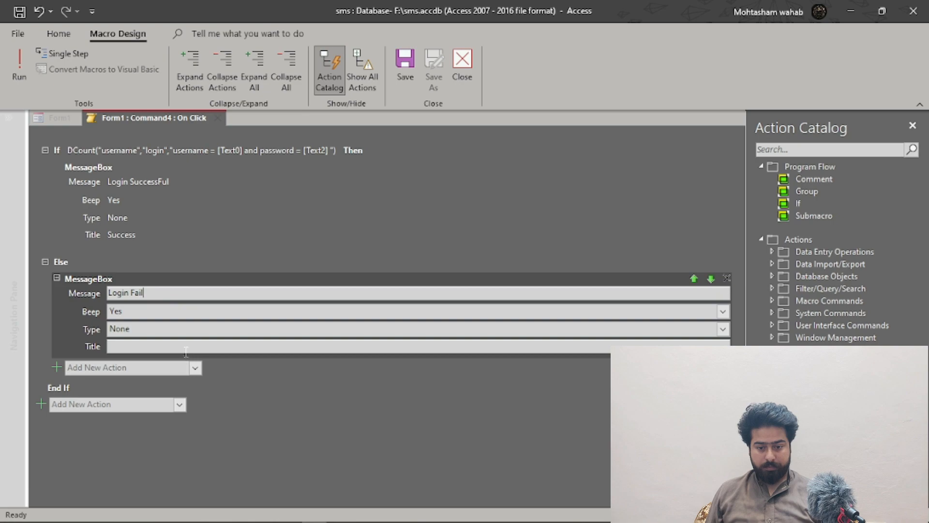
pyautogui.write('F')
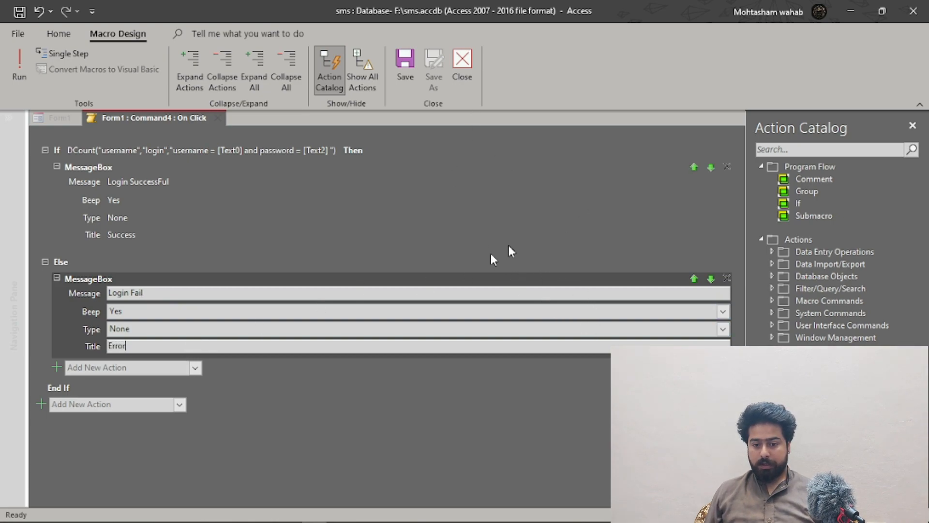
# Close the Login button's macro with its changes saved, and switch Form1 to Form View
pyautogui.click(469, 71)
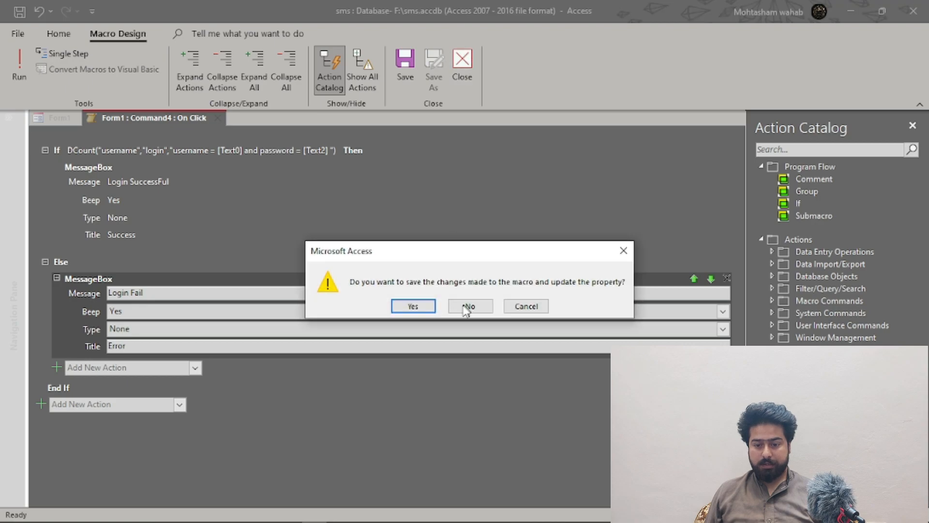
pyautogui.click(413, 306)
pyautogui.click(19, 87)
pyautogui.click(58, 114)
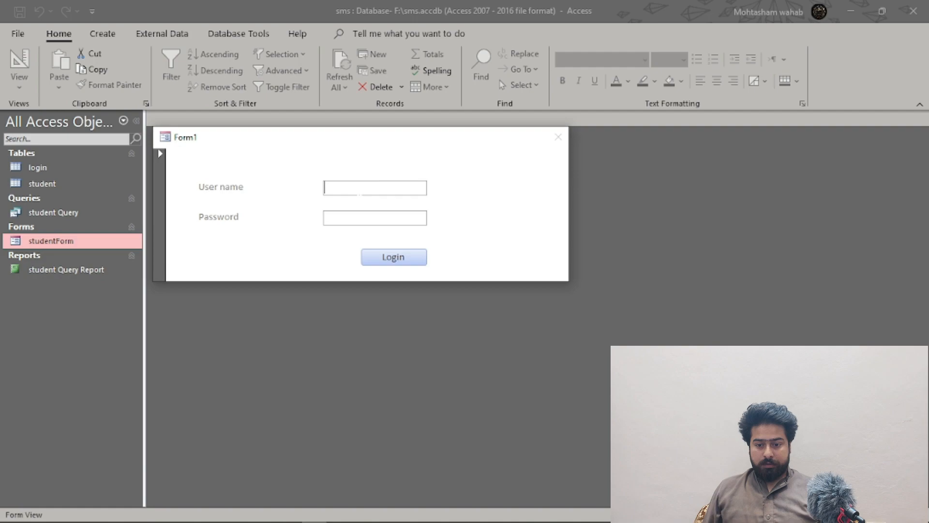
# Test the login form with a valid user name and password, and dismiss the resulting message box
pyautogui.write('MMW')
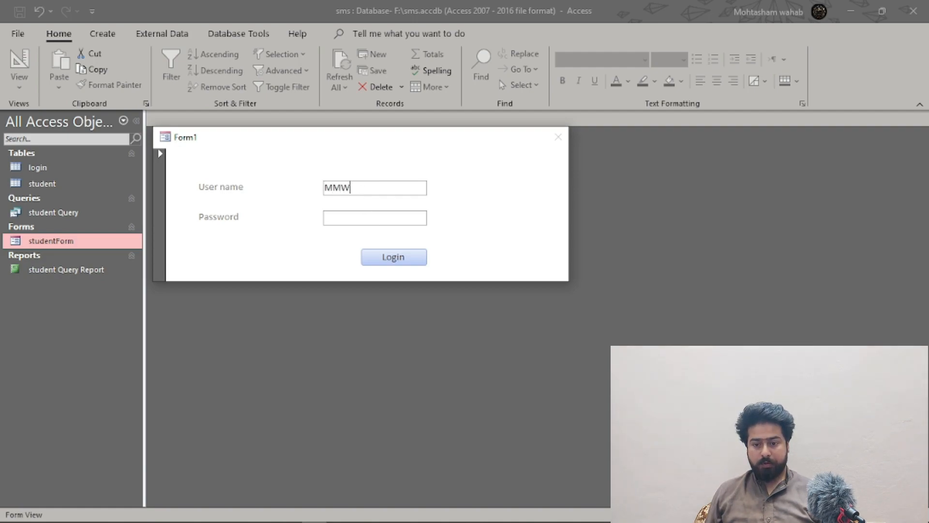
pyautogui.write('1357')
pyautogui.click(395, 258)
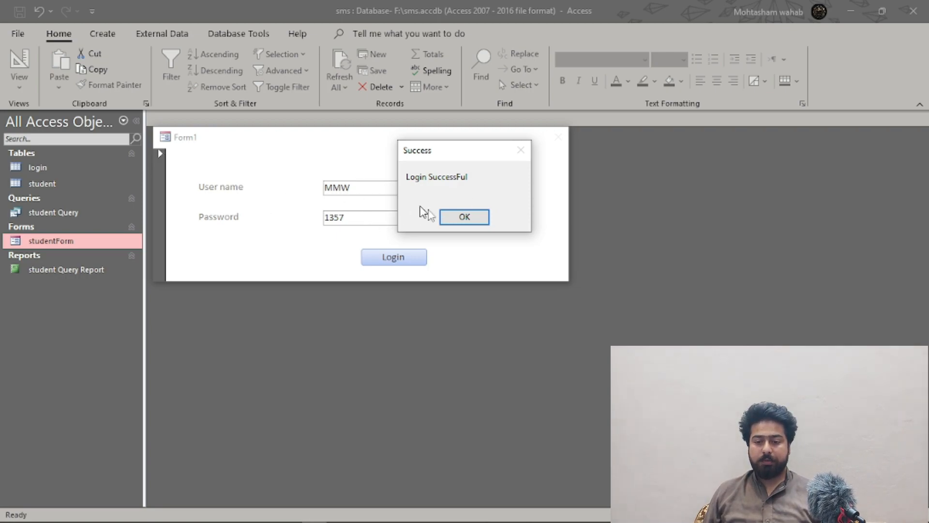
pyautogui.click(461, 221)
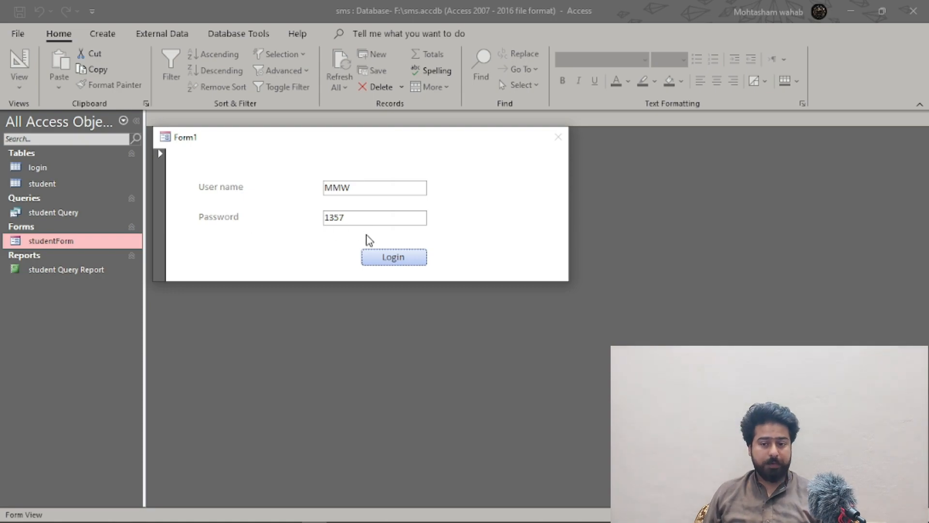
# Test the login form again with an incorrect password for the same user name, and dismiss the resulting message box
pyautogui.click(394, 257)
pyautogui.click(479, 218)
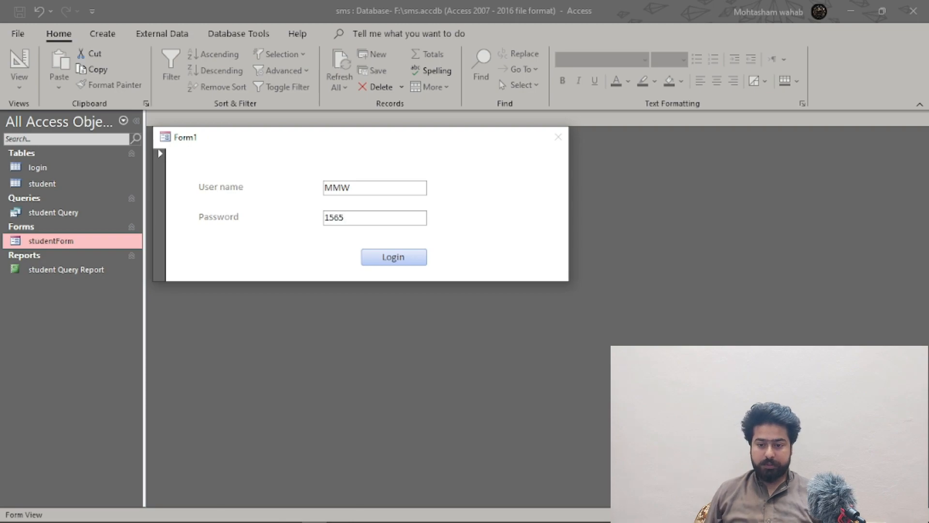
pyautogui.click(381, 250)
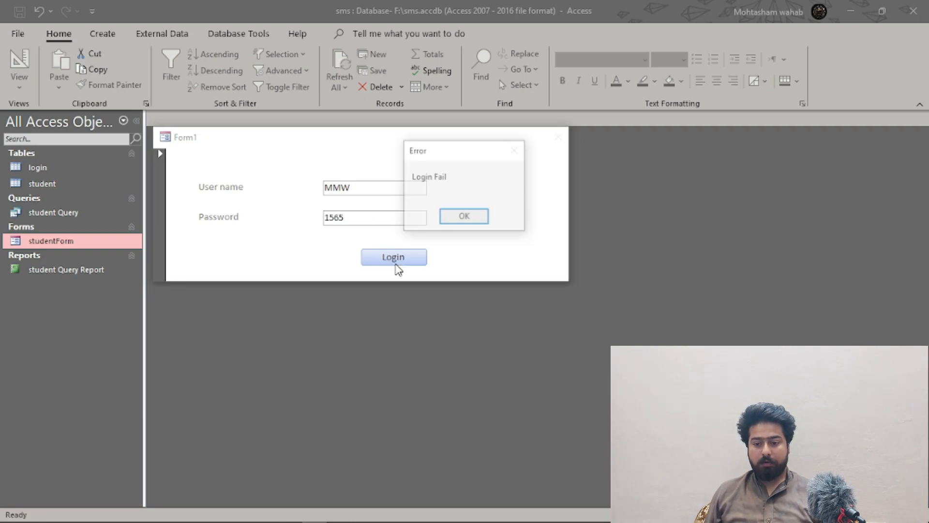
pyautogui.click(462, 222)
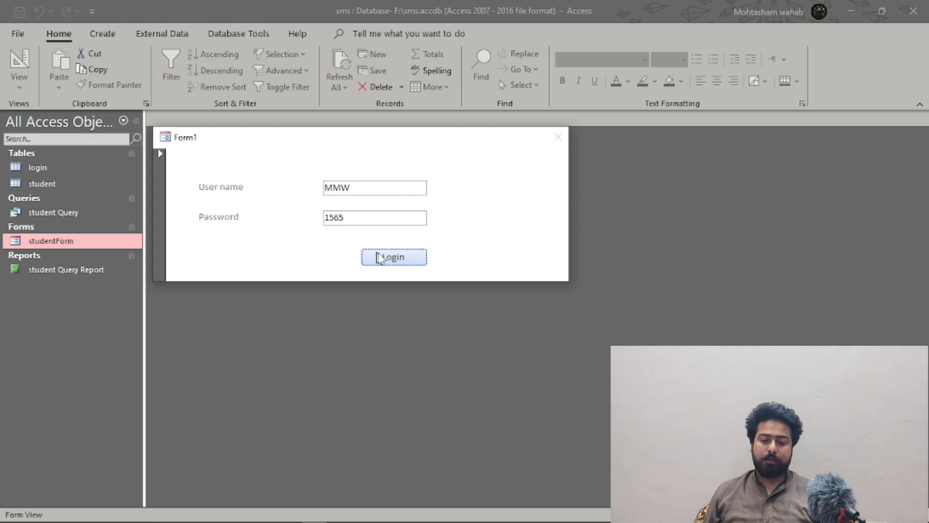
# Switch Form1 to Design View and select the text box next to the Password label
pyautogui.rightClick(464, 175)
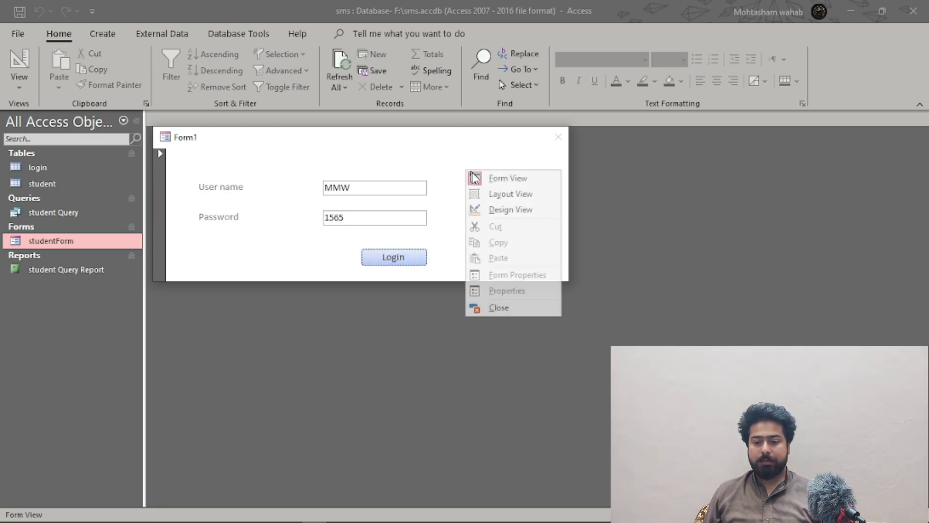
pyautogui.click(498, 208)
pyautogui.click(387, 228)
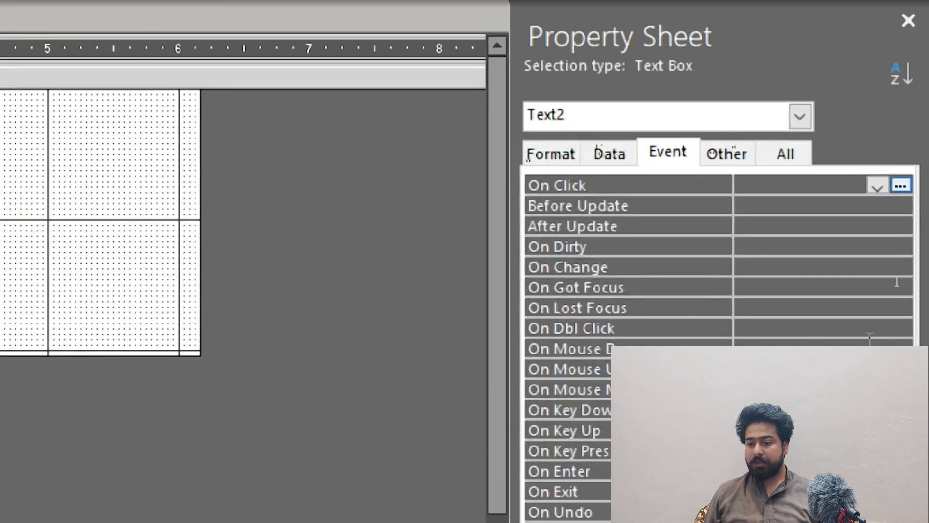
# Look through the format, data, event and other properties of the password text box for a masking option
pyautogui.click(738, 188)
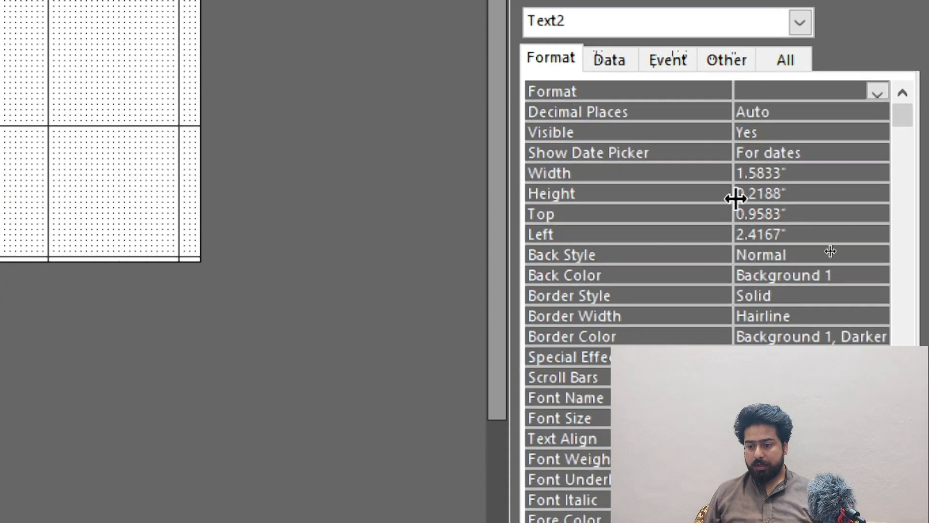
pyautogui.click(610, 156)
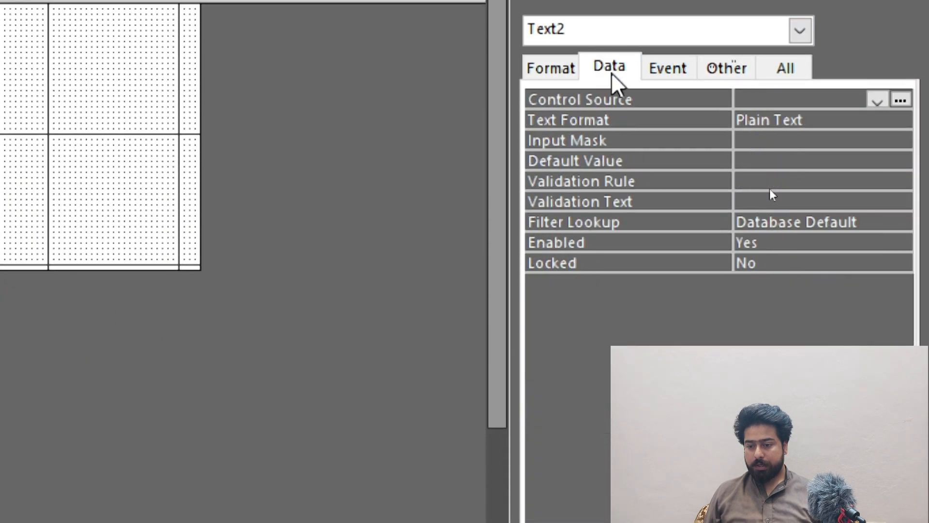
pyautogui.click(661, 70)
pyautogui.click(719, 69)
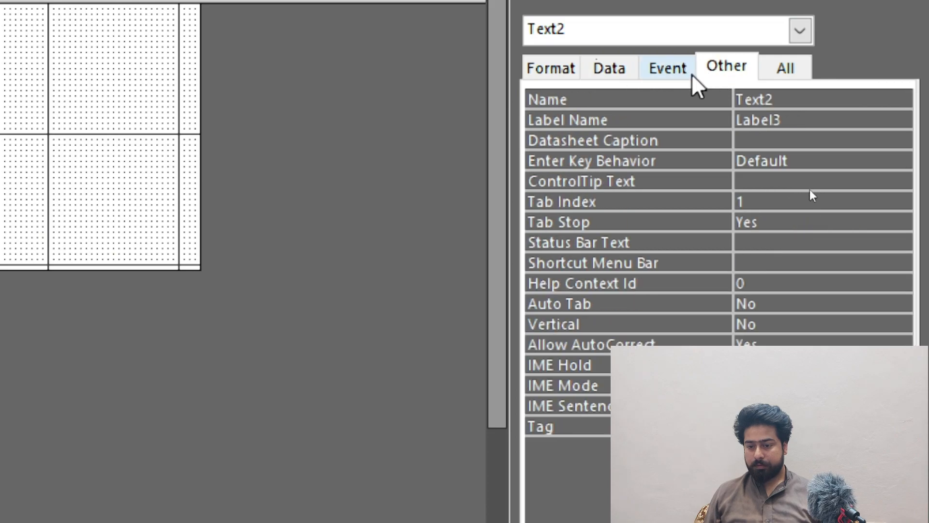
pyautogui.click(774, 73)
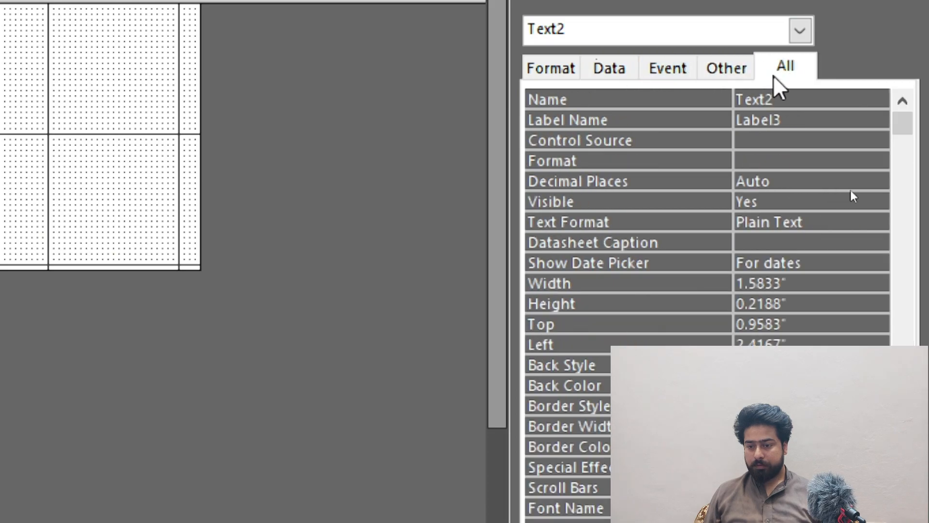
pyautogui.click(538, 74)
pyautogui.scroll(-3, 649, 192)
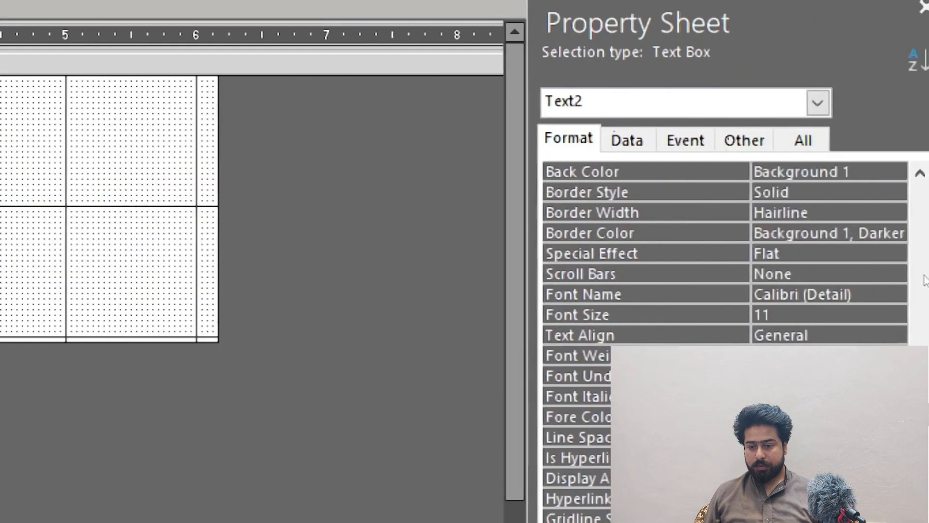
pyautogui.scroll(-2, 922, 280)
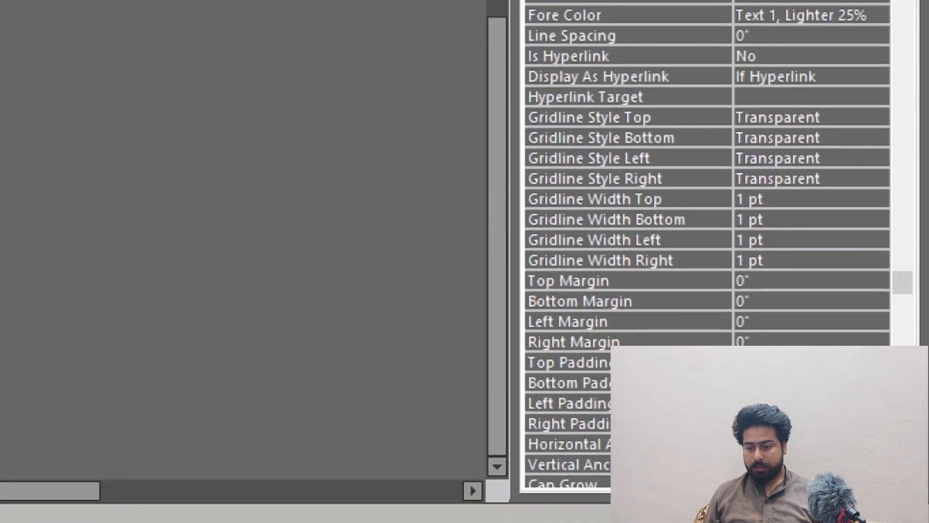
pyautogui.scroll(7, 699, 217)
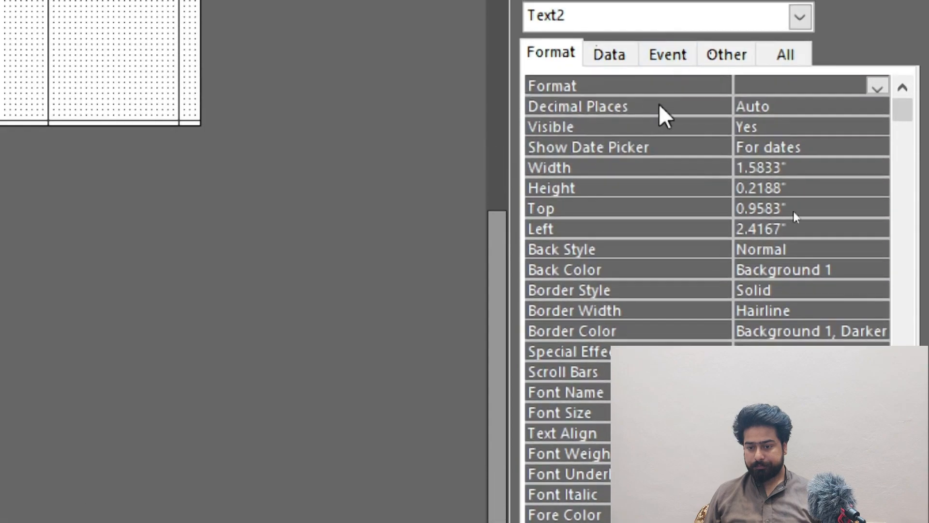
# Apply the Password input mask to the password text box with the Input Mask Wizard
pyautogui.click(620, 60)
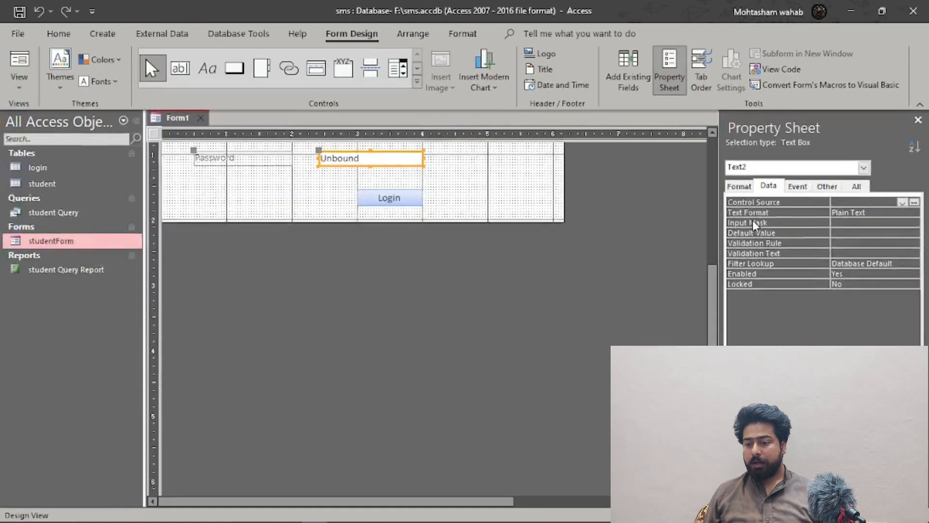
pyautogui.click(741, 127)
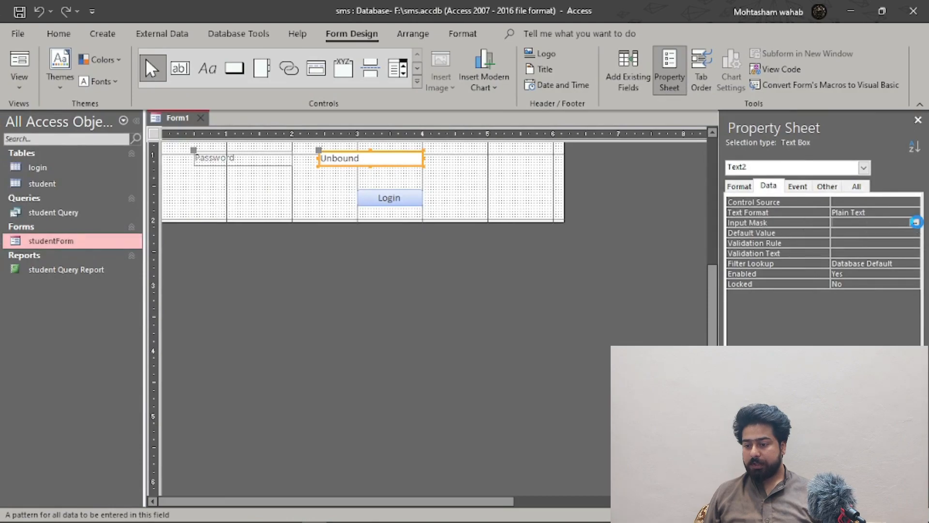
pyautogui.click(915, 223)
pyautogui.click(484, 241)
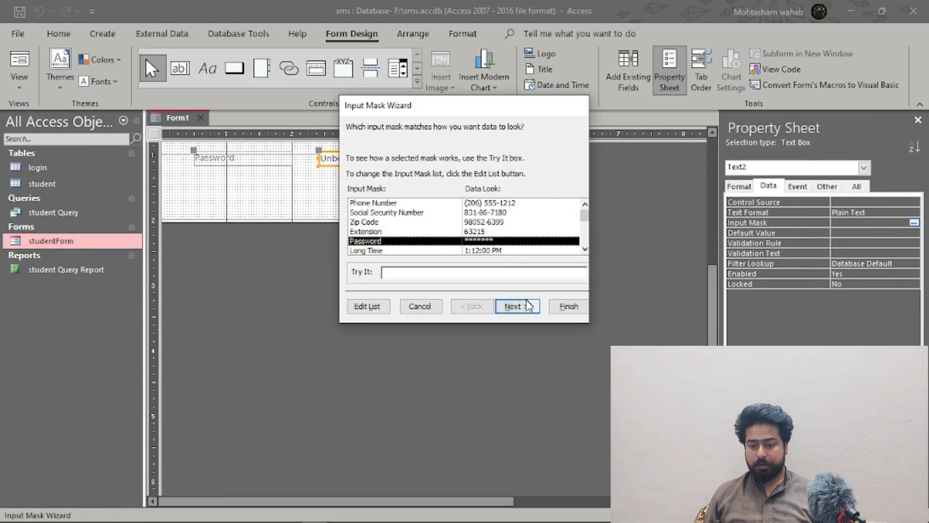
pyautogui.click(528, 302)
pyautogui.click(569, 304)
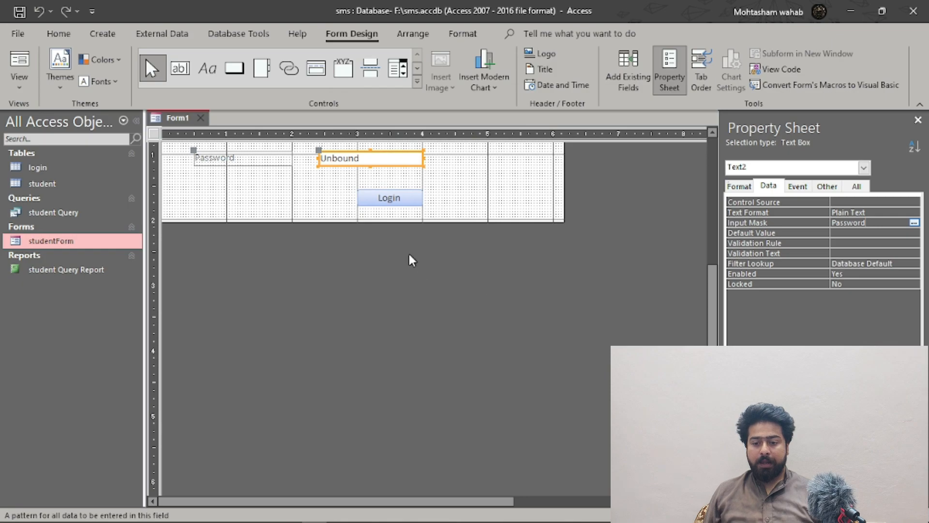
# Switch Form1 to Form View, re-enter the valid password in the masked Password field, and test the login
pyautogui.click(20, 92)
pyautogui.click(32, 116)
pyautogui.press('Tab')
pyautogui.press('BackSpace')
pyautogui.press('BackSpace')
pyautogui.press('BackSpace')
pyautogui.press('BackSpace')
pyautogui.write('*')
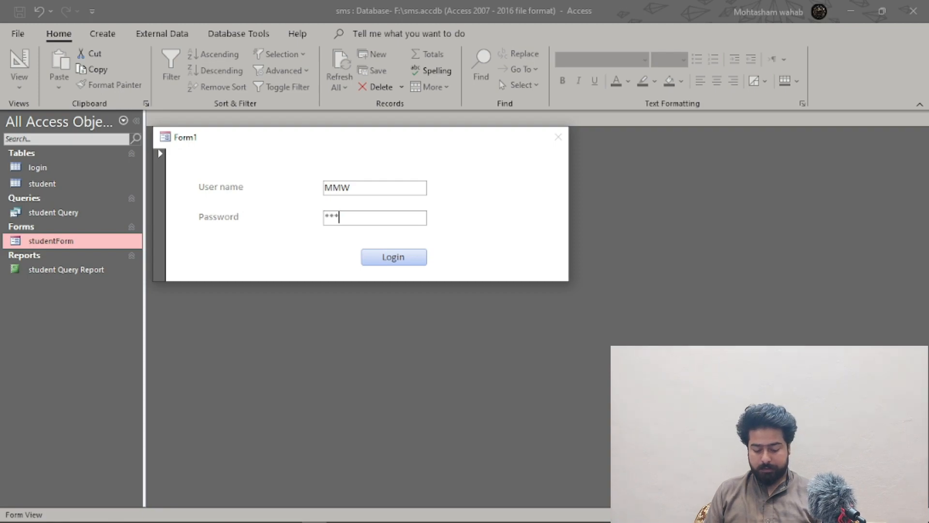
pyautogui.click(390, 261)
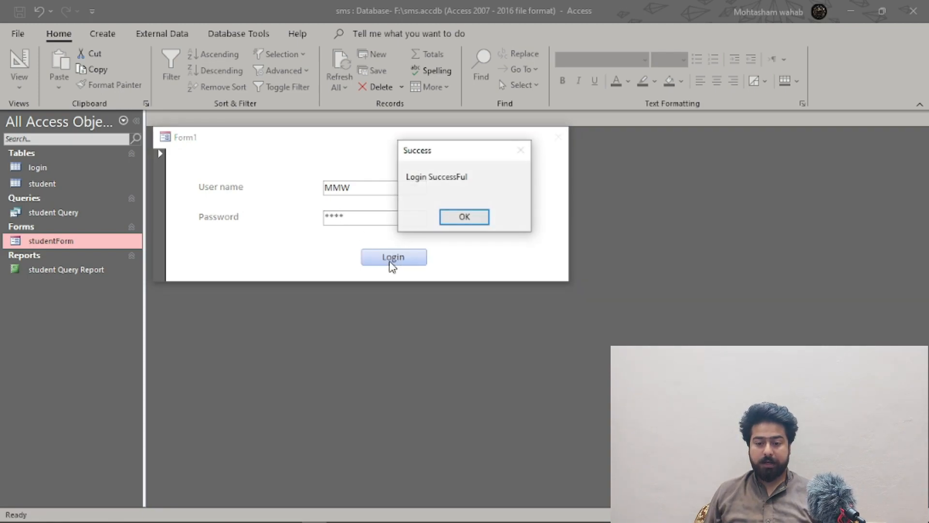
pyautogui.click(477, 223)
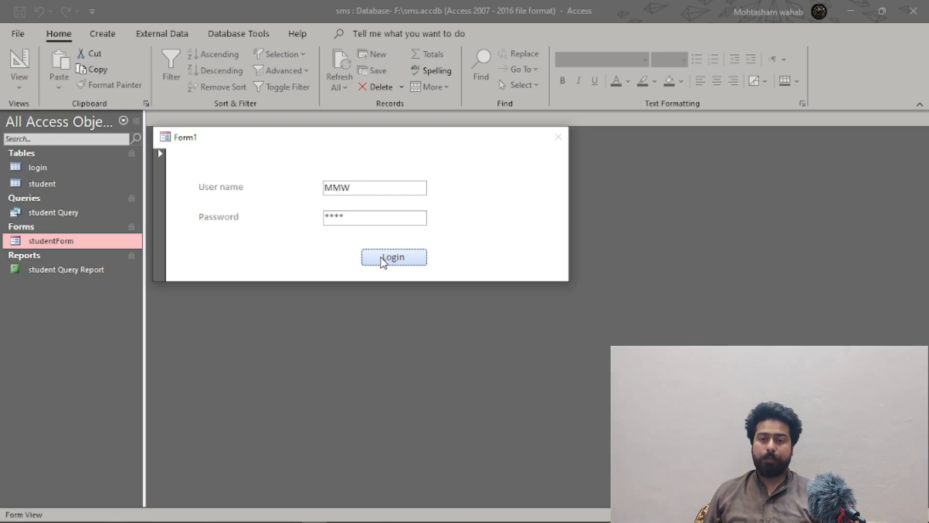
# Return Form1 to Design View and open the Login button's On Click embedded macro
pyautogui.rightClick(470, 179)
pyautogui.click(506, 221)
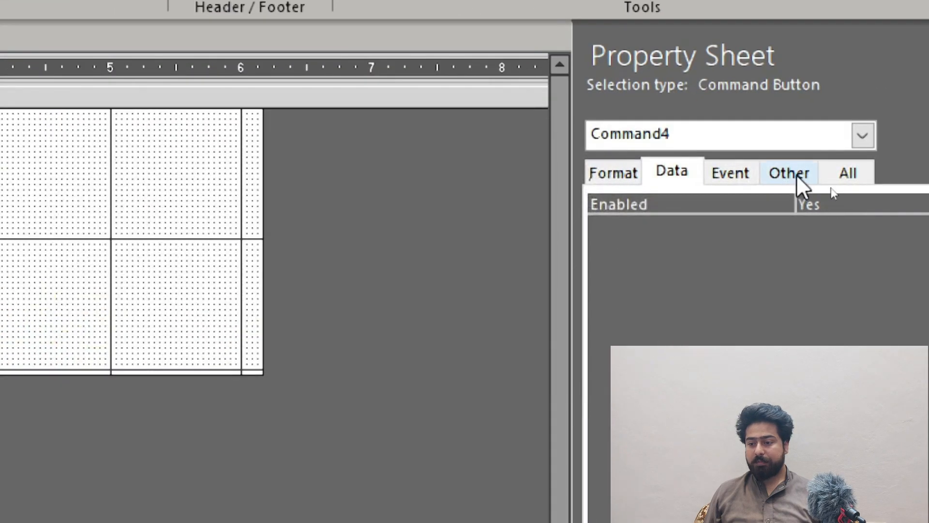
pyautogui.click(828, 187)
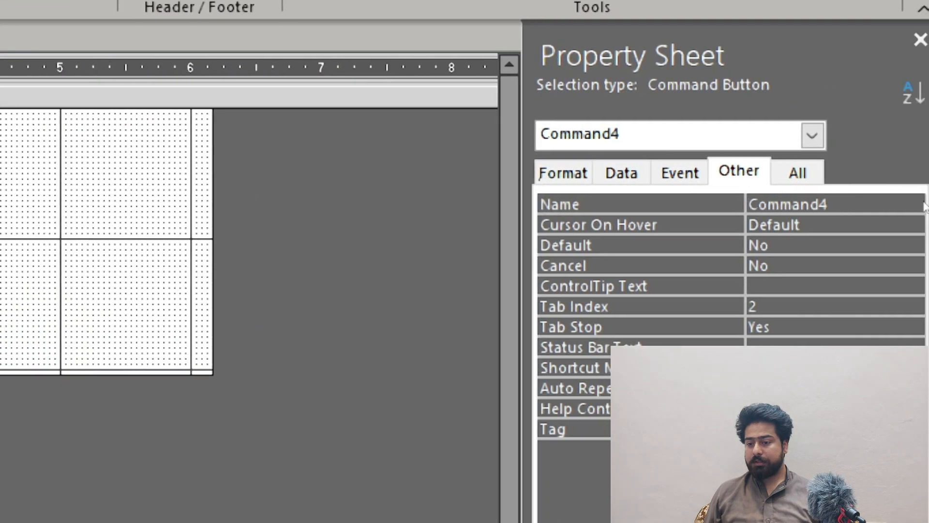
pyautogui.click(721, 174)
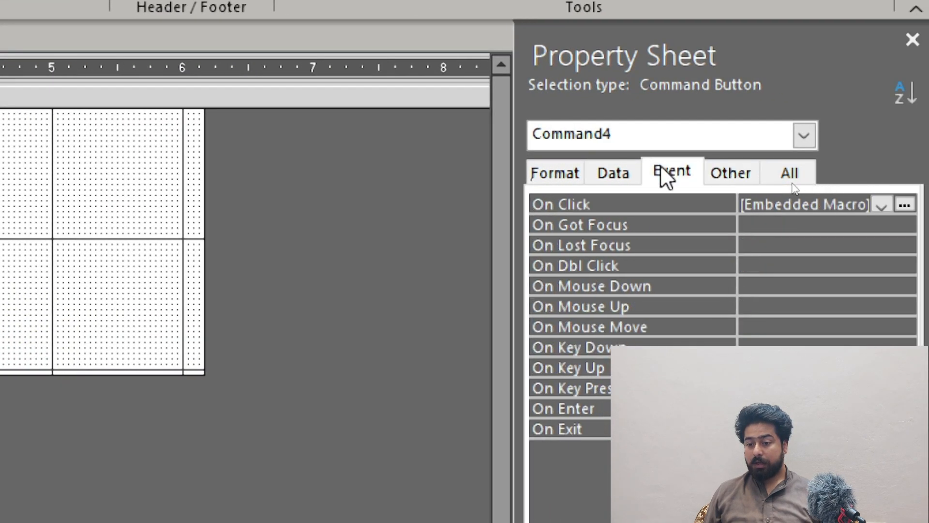
pyautogui.click(905, 204)
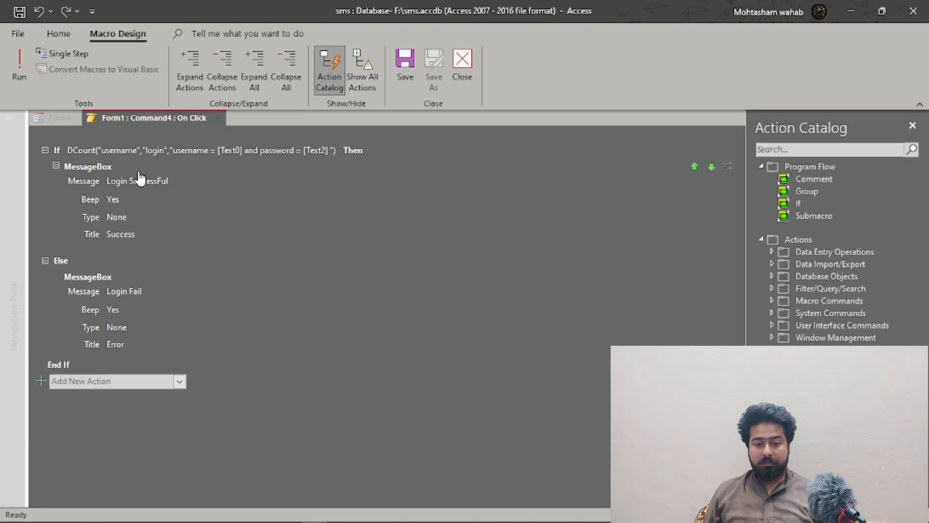
# Replace the success MessageBox action in the macro's If block with a single CloseWindow action
pyautogui.click(147, 193)
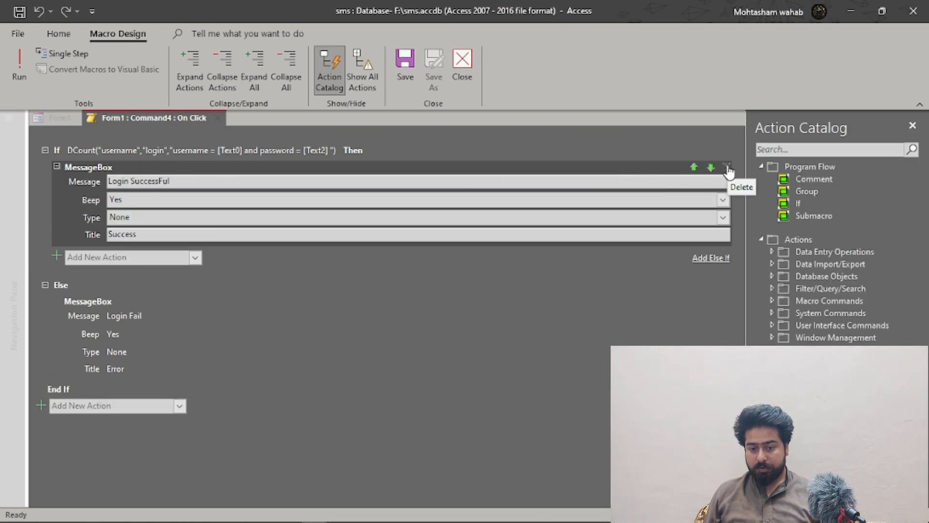
pyautogui.click(727, 168)
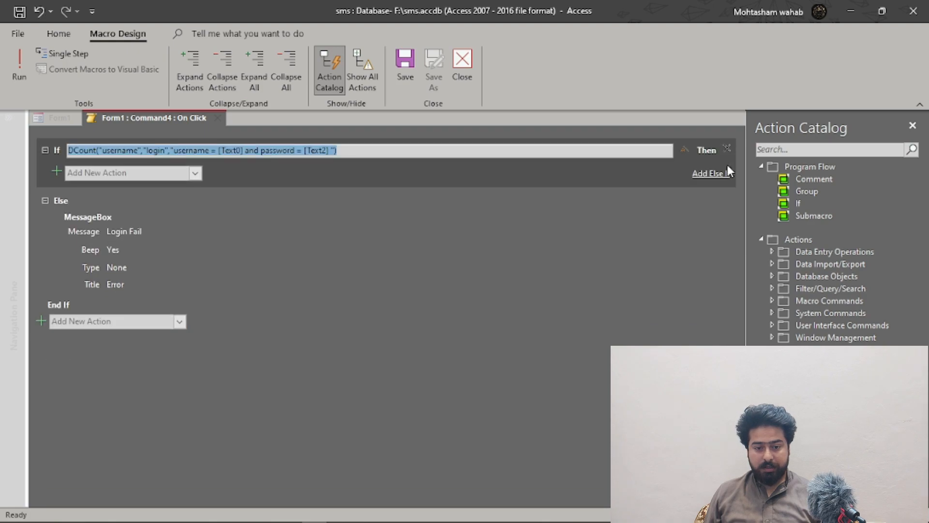
pyautogui.click(141, 173)
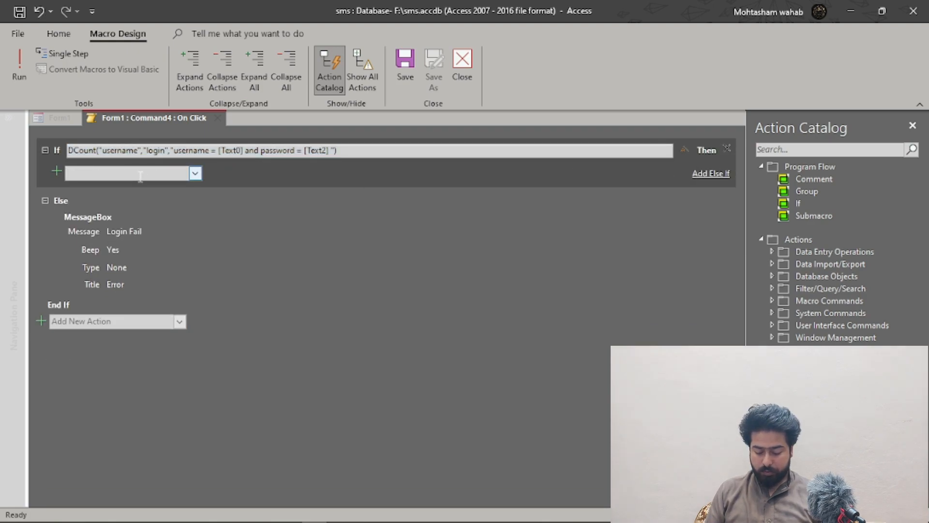
pyautogui.write('Cl')
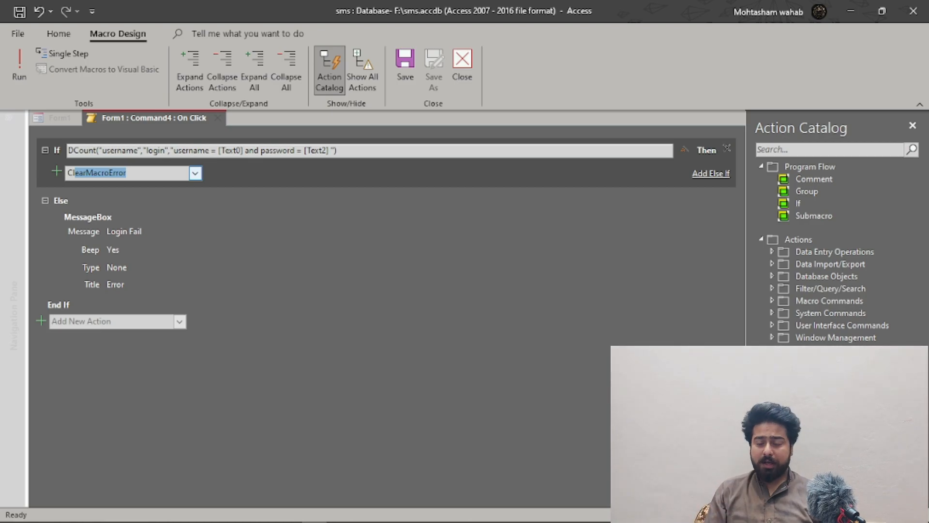
pyautogui.write('oseDatabase')
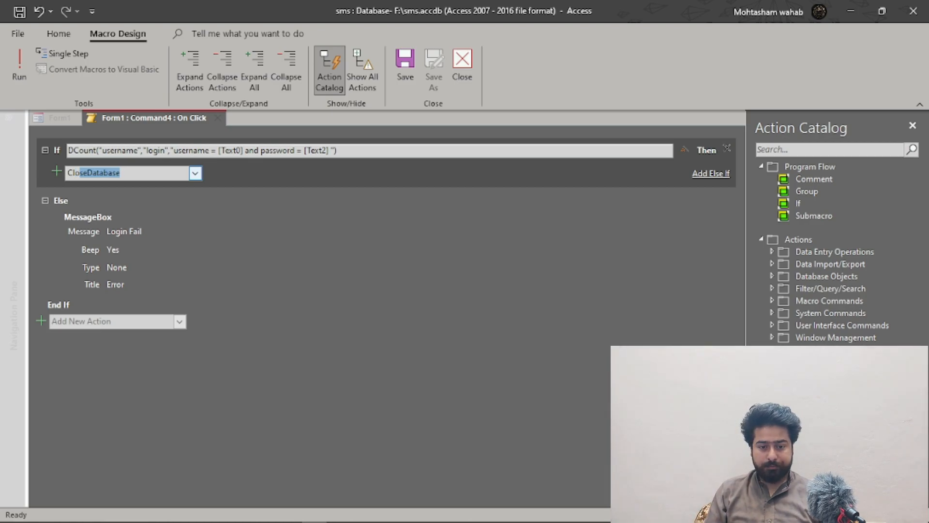
pyautogui.press('Return')
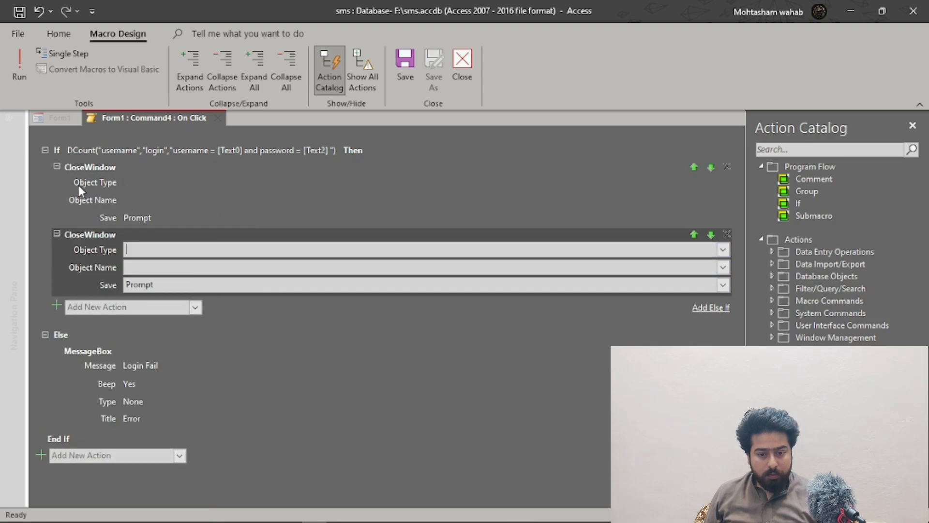
pyautogui.click(727, 169)
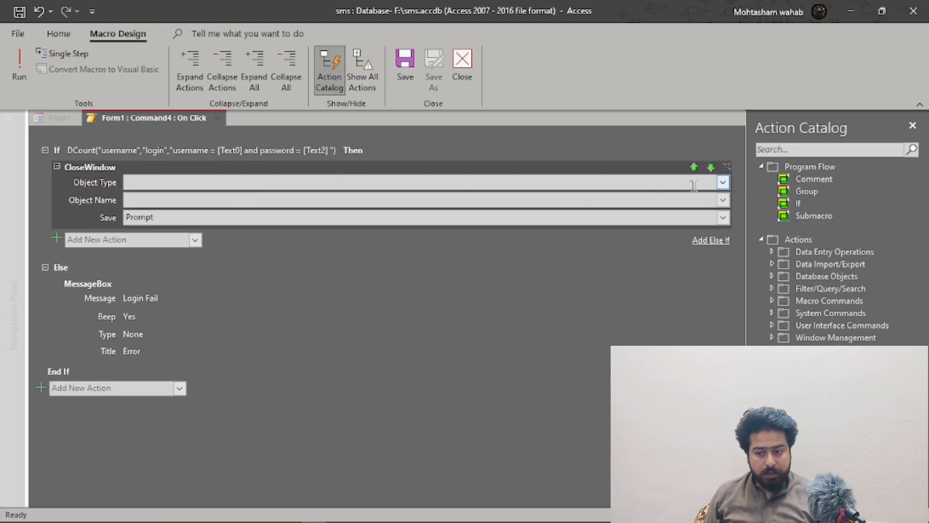
# Set the CloseWindow action to object type Table, object name login, and Save option Yes
pyautogui.click(724, 184)
pyautogui.click(148, 212)
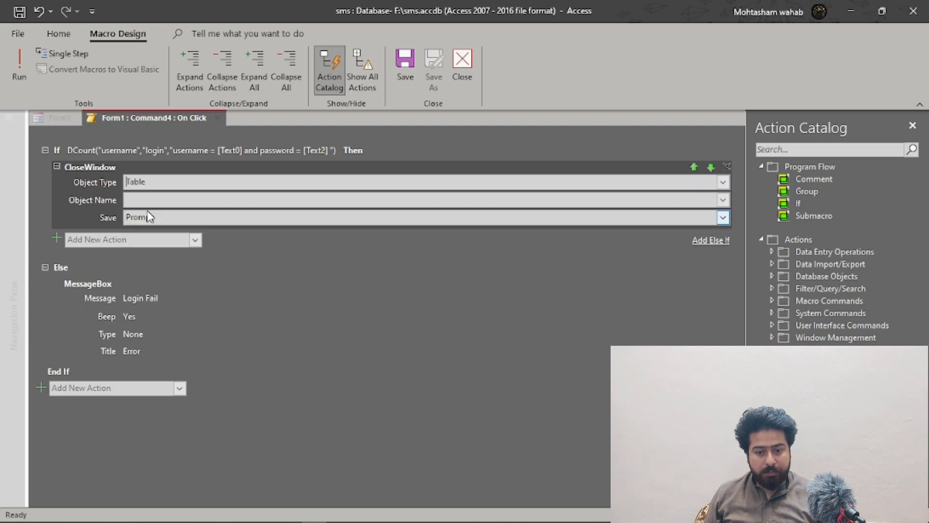
pyautogui.click(723, 200)
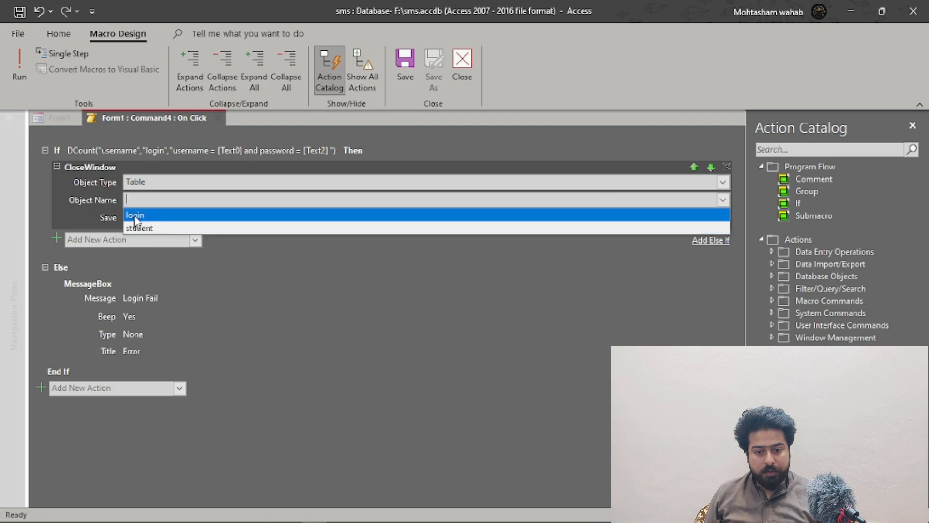
pyautogui.click(159, 217)
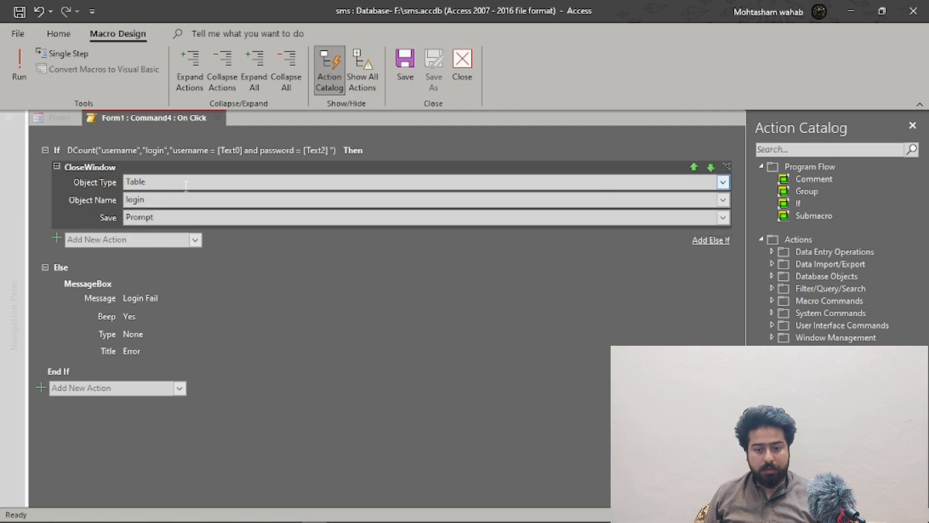
pyautogui.doubleClick(164, 218)
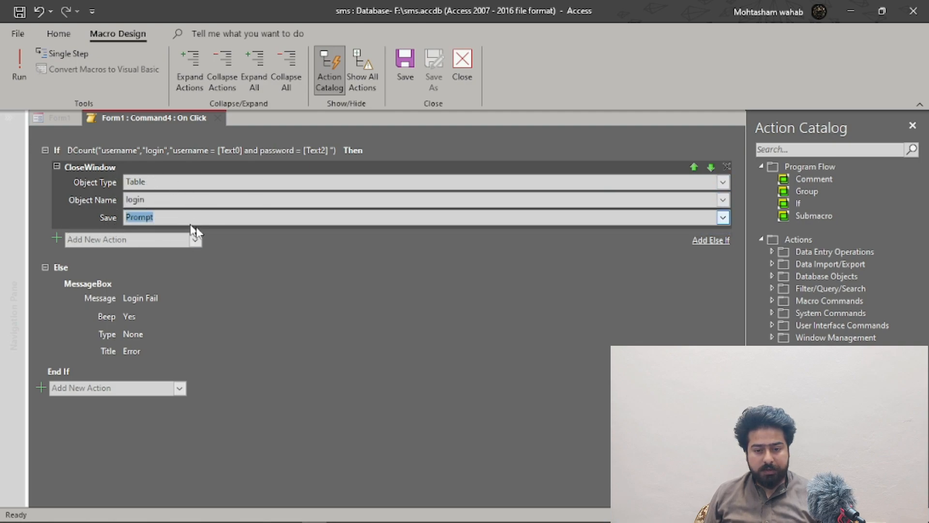
pyautogui.click(723, 218)
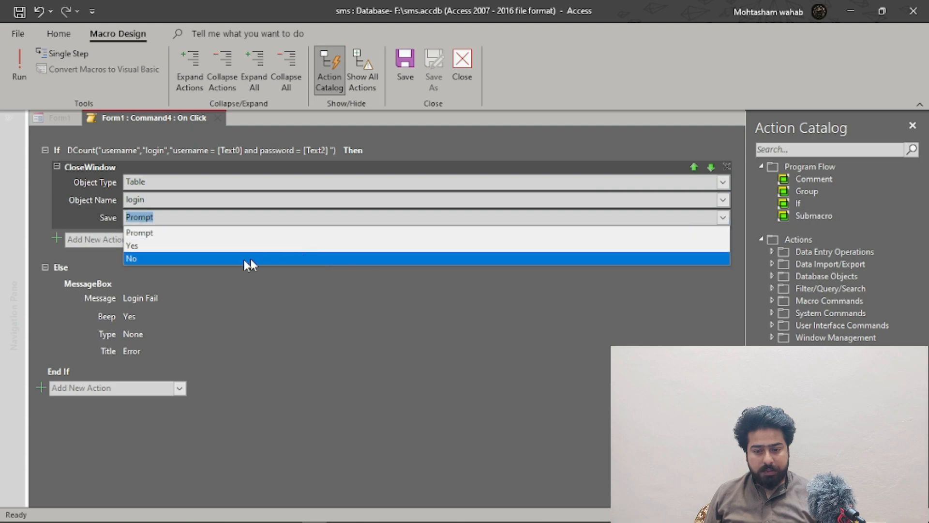
pyautogui.click(149, 247)
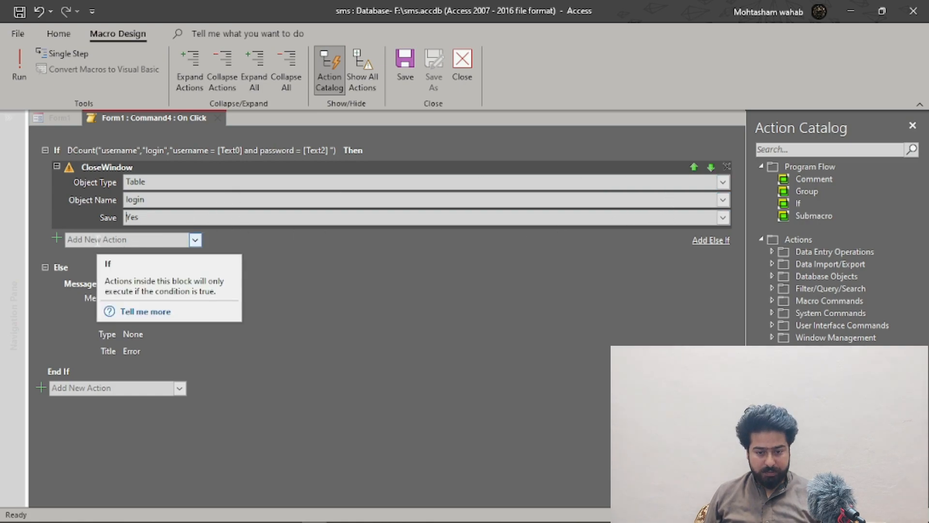
# Add an OpenForm action for studentForm after the CloseWindow action, and close the macro with its changes saved
pyautogui.click(97, 239)
pyautogui.write('Ope')
pyautogui.press('Return')
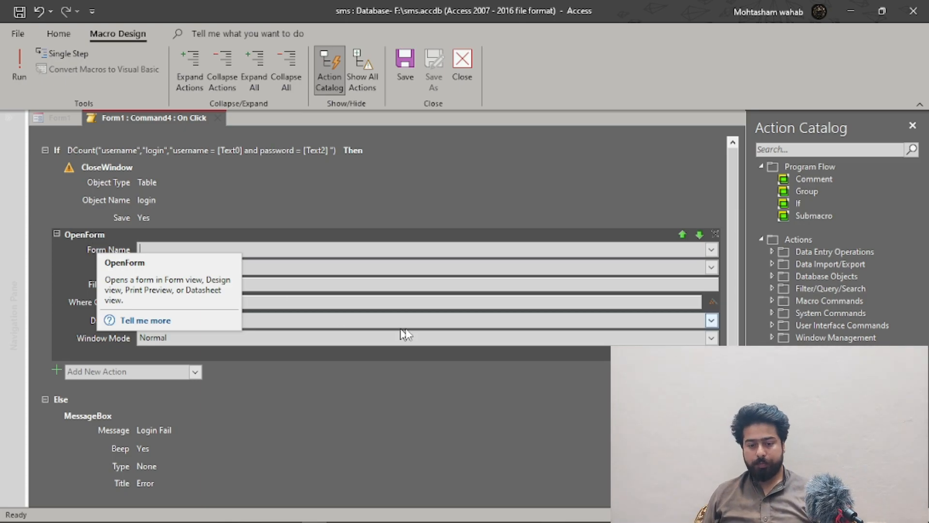
pyautogui.click(711, 249)
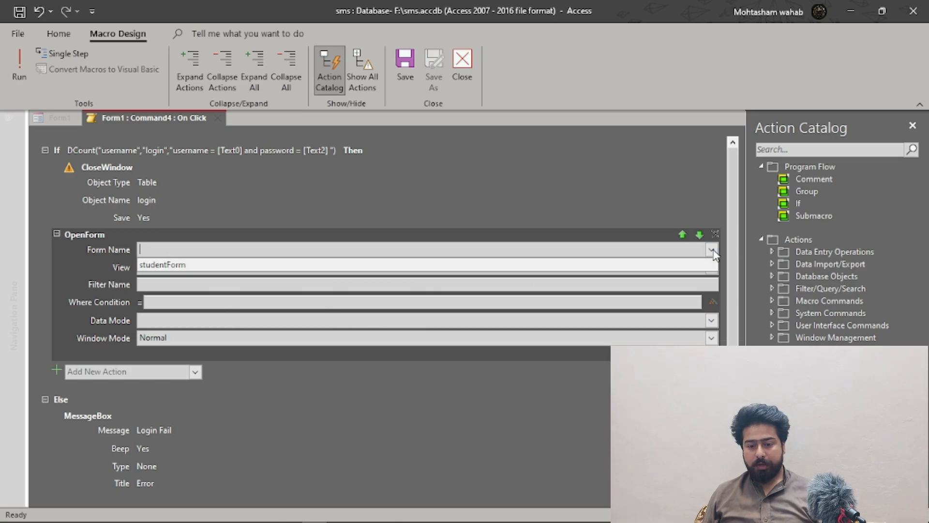
pyautogui.click(185, 265)
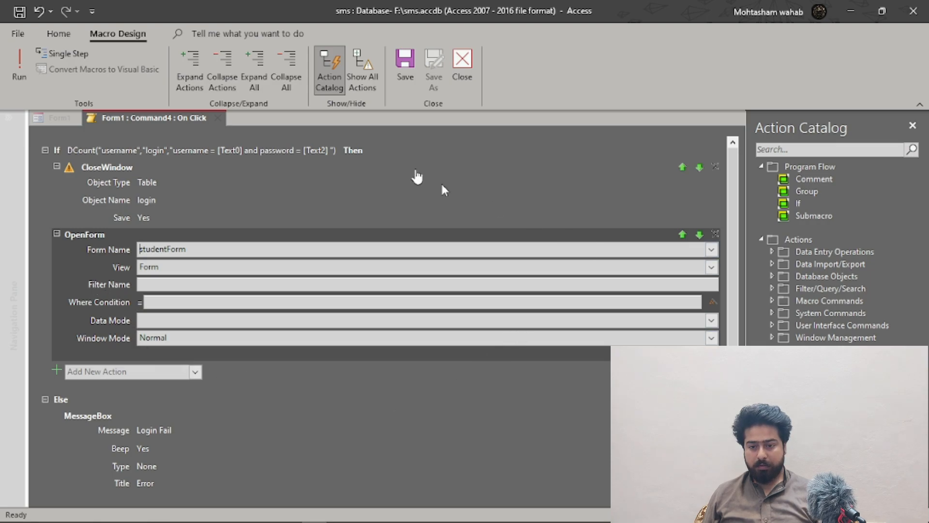
pyautogui.click(465, 85)
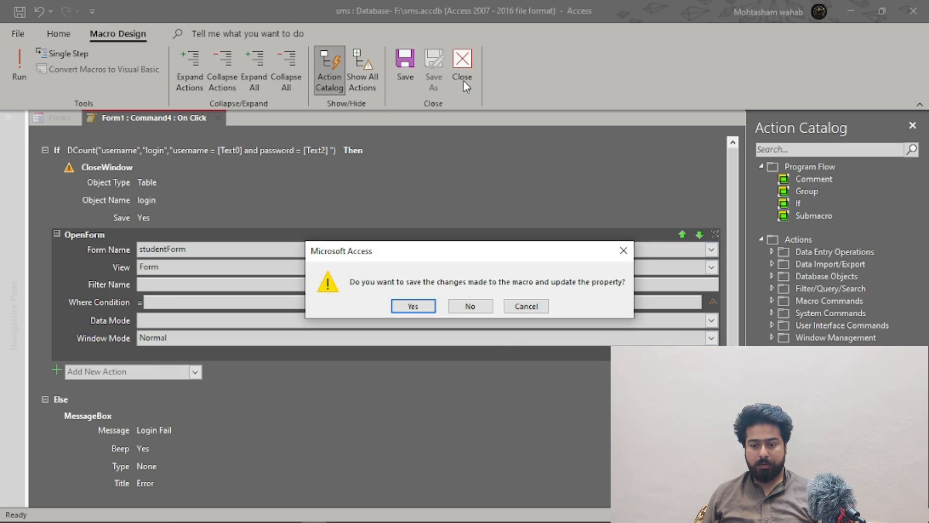
pyautogui.click(411, 306)
# Test the login in Form1's Form View by re-entering the password, and move the opened studentForm below the login fields
pyautogui.click(20, 87)
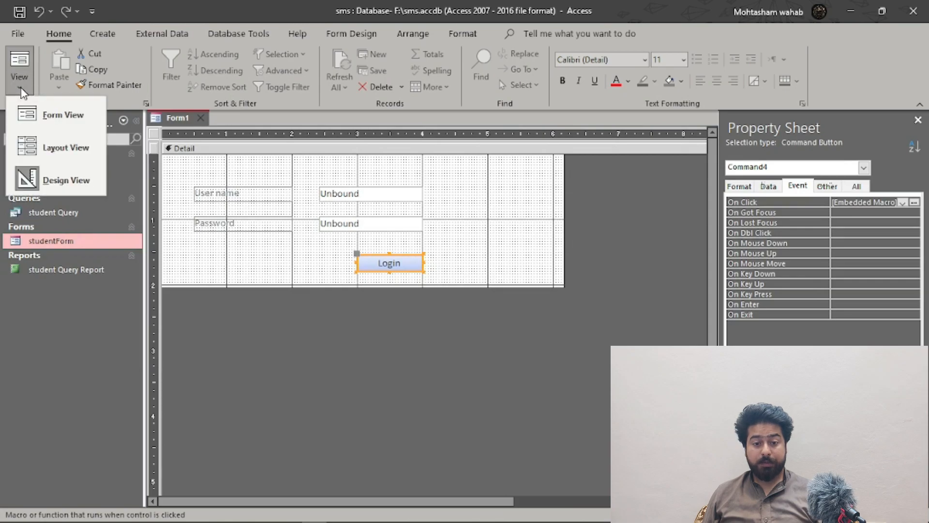
pyautogui.click(60, 114)
pyautogui.click(374, 187)
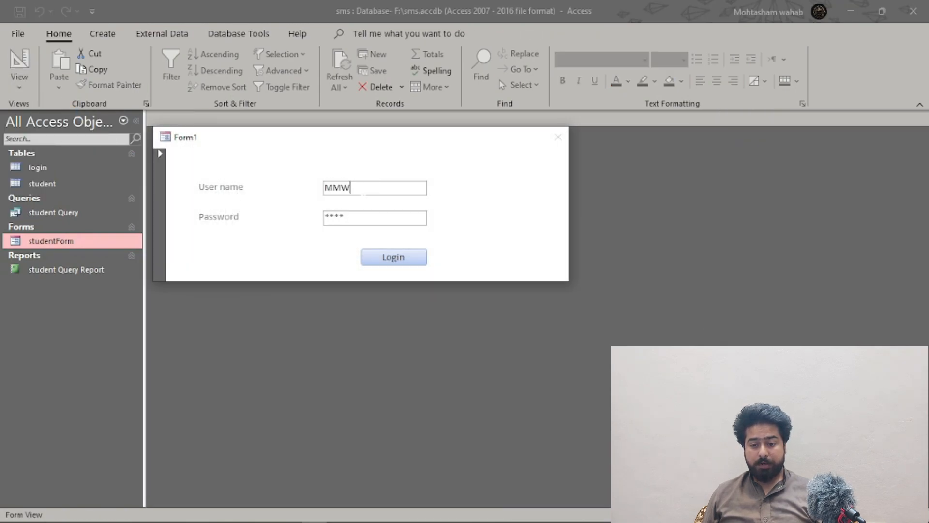
pyautogui.moveTo(352, 217); pyautogui.dragTo(305, 209)
pyautogui.press('BackSpace')
pyautogui.write('****')
pyautogui.click(388, 254)
pyautogui.moveTo(415, 82); pyautogui.dragTo(428, 292)
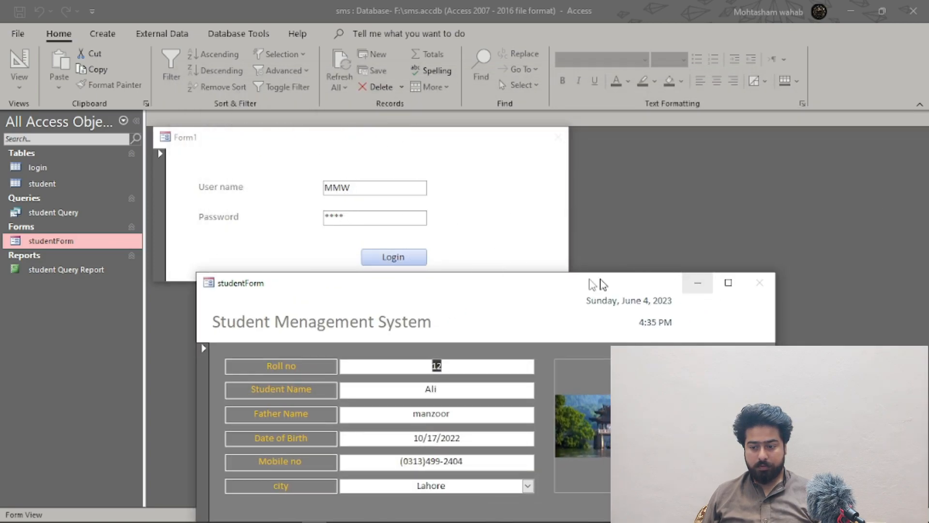
# Close studentForm and return Form1 to Design View
pyautogui.rightClick(441, 293)
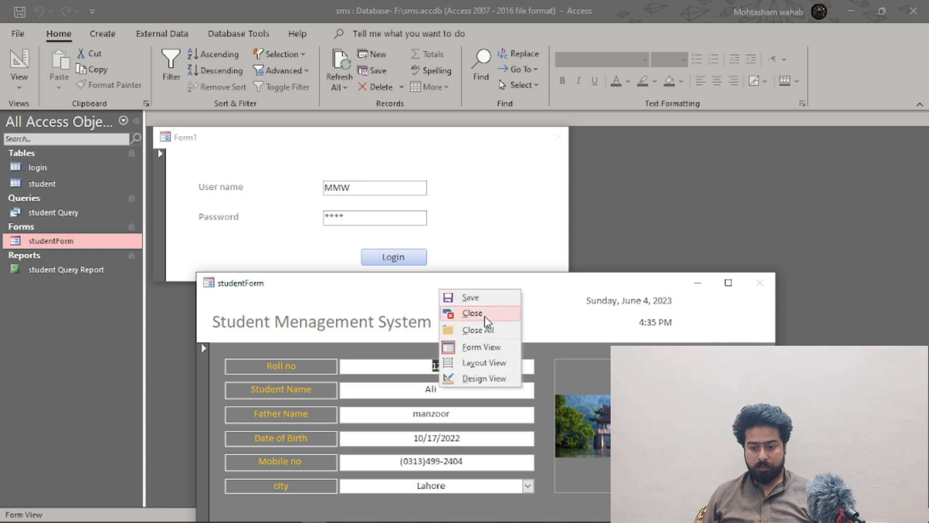
pyautogui.click(484, 313)
pyautogui.rightClick(481, 177)
pyautogui.click(518, 214)
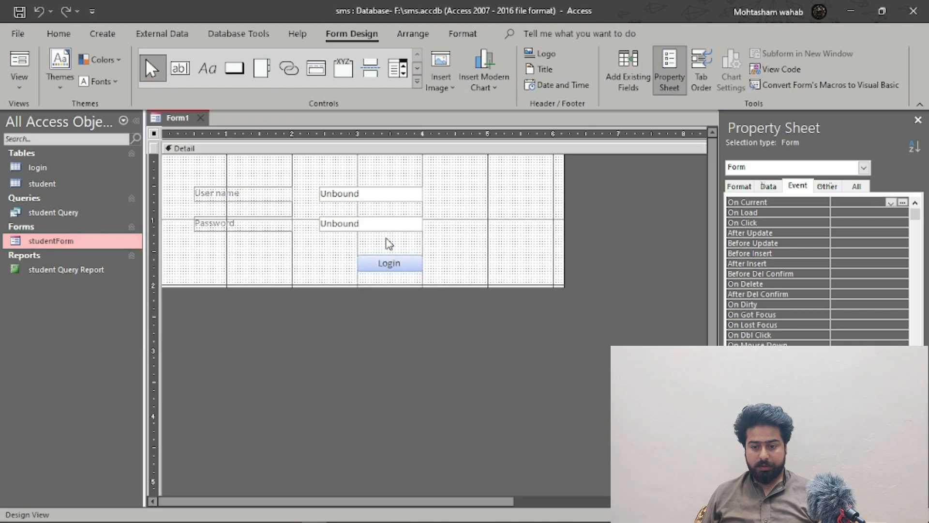
# Try to make the CloseWindow action in the Login button's On Click macro target a Form object
pyautogui.click(409, 266)
pyautogui.click(913, 202)
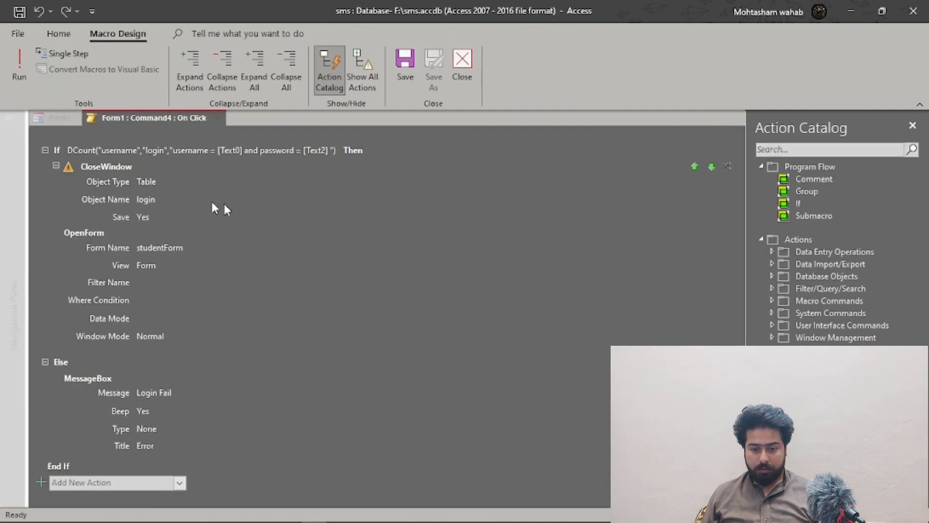
pyautogui.click(147, 184)
pyautogui.click(137, 236)
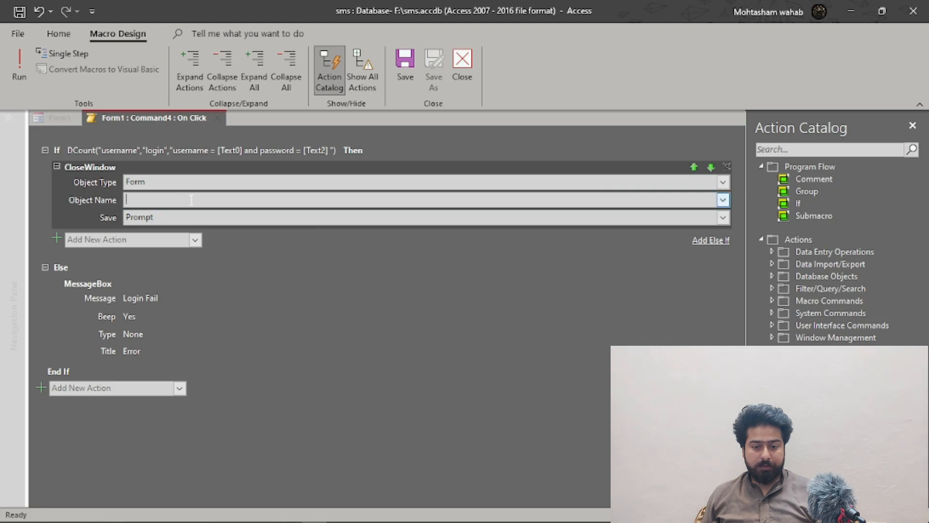
pyautogui.click(722, 199)
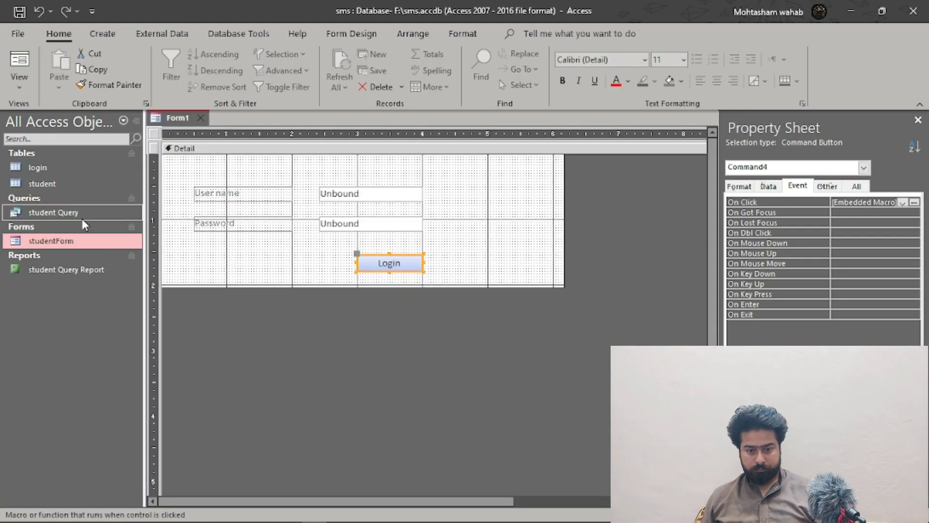
# Save the login form under the name loginform
pyautogui.rightClick(175, 124)
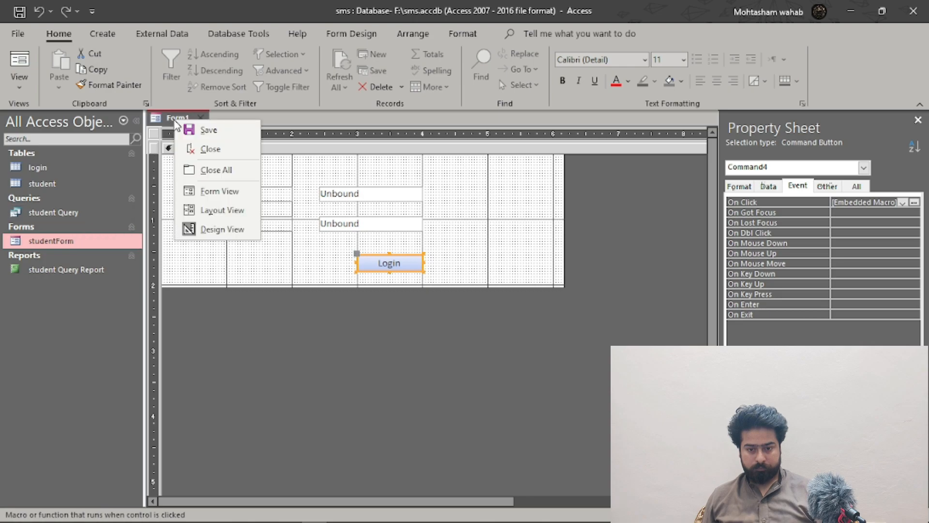
pyautogui.click(217, 133)
pyautogui.press('End')
pyautogui.press('BackSpace')
pyautogui.write('login')
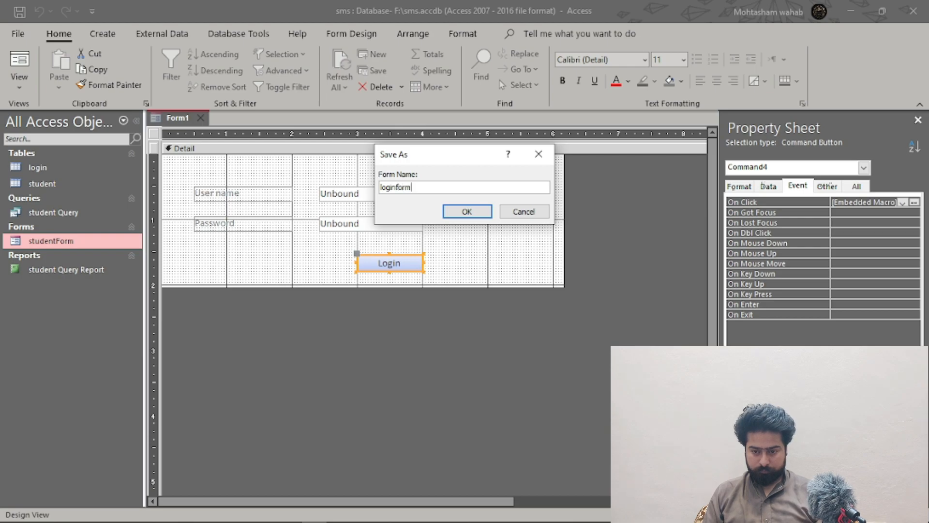
pyautogui.press('Return')
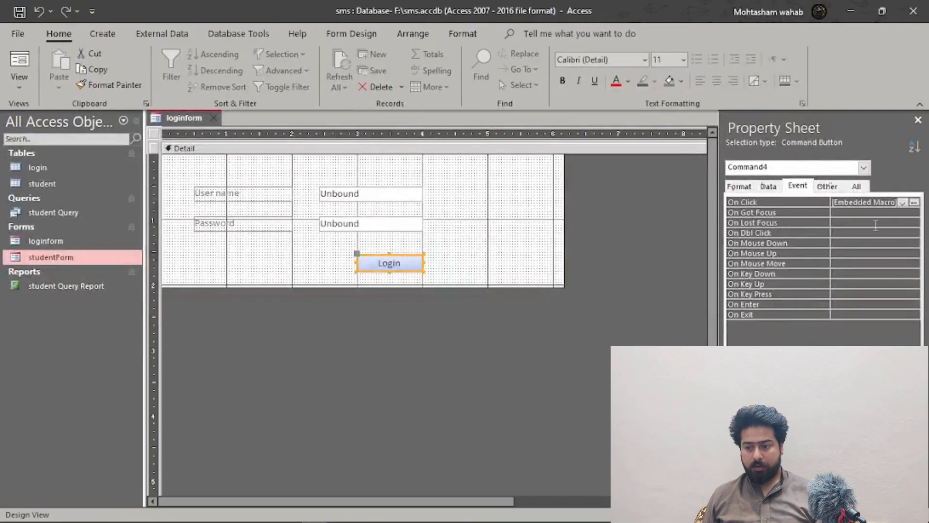
# Delete the RunMenuCommand and CloseWindow actions from the If block of the Login button's On Click macro
pyautogui.click(914, 203)
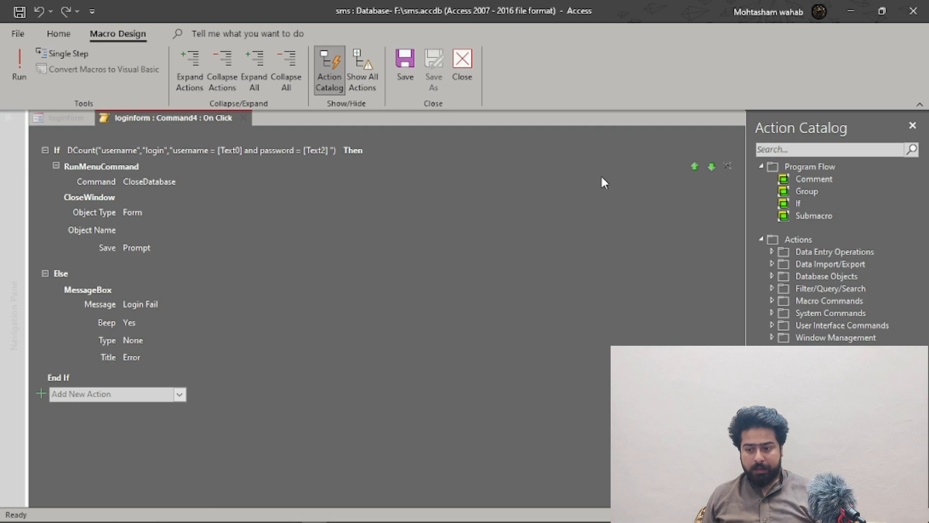
pyautogui.click(319, 175)
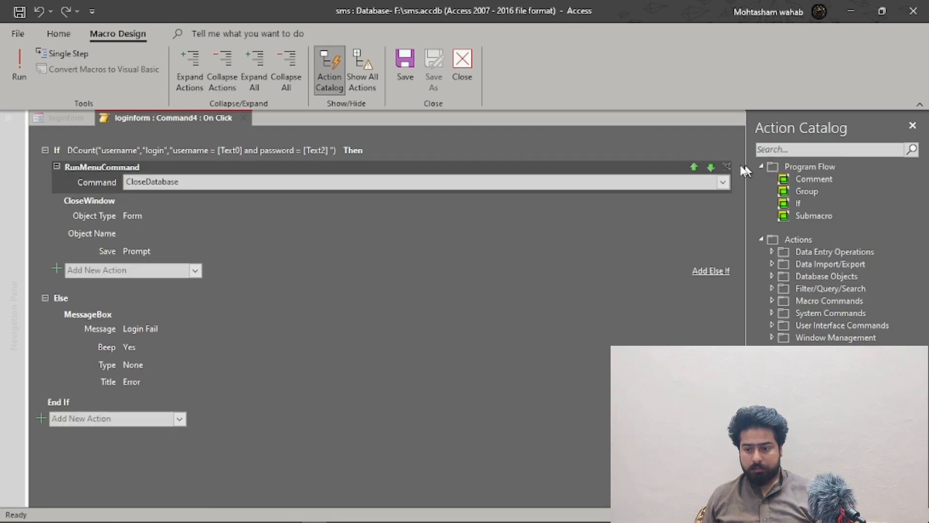
pyautogui.click(728, 168)
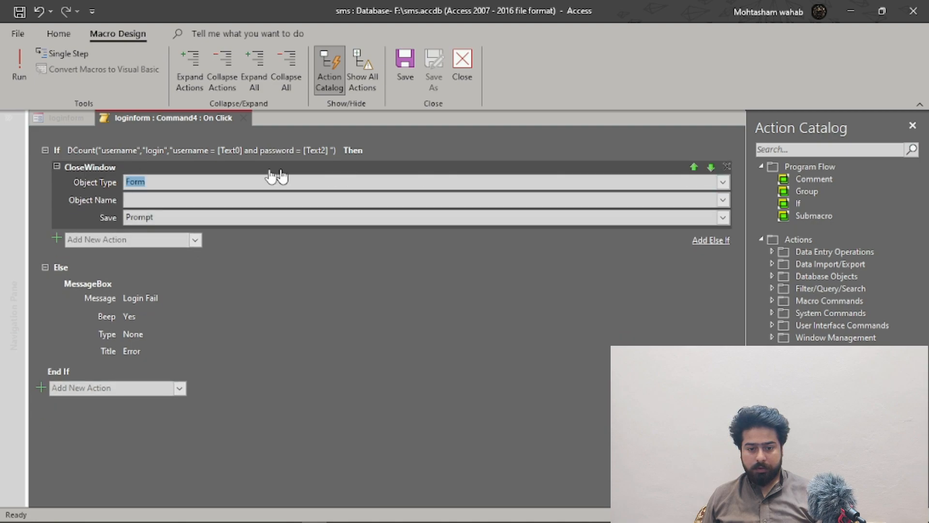
pyautogui.click(727, 168)
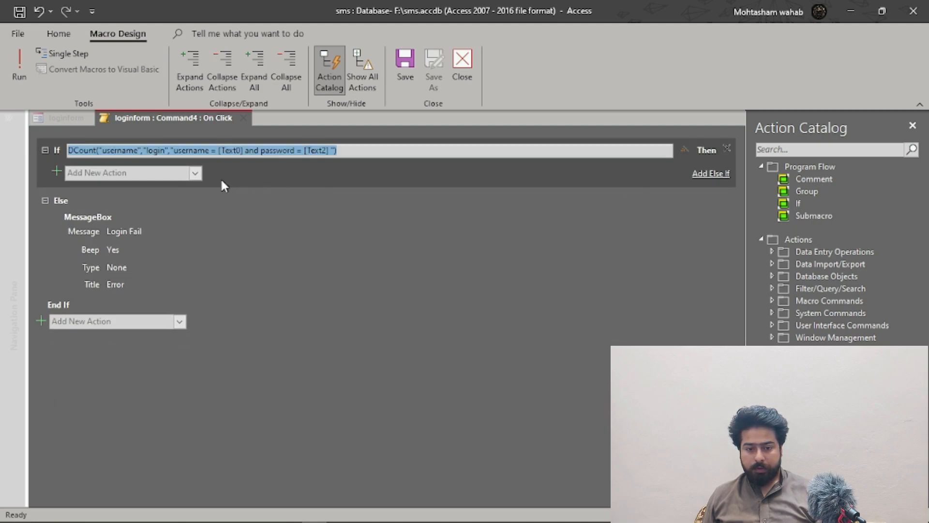
# Add a CloseWindow action to the If block with object type Form and object name loginform
pyautogui.click(136, 174)
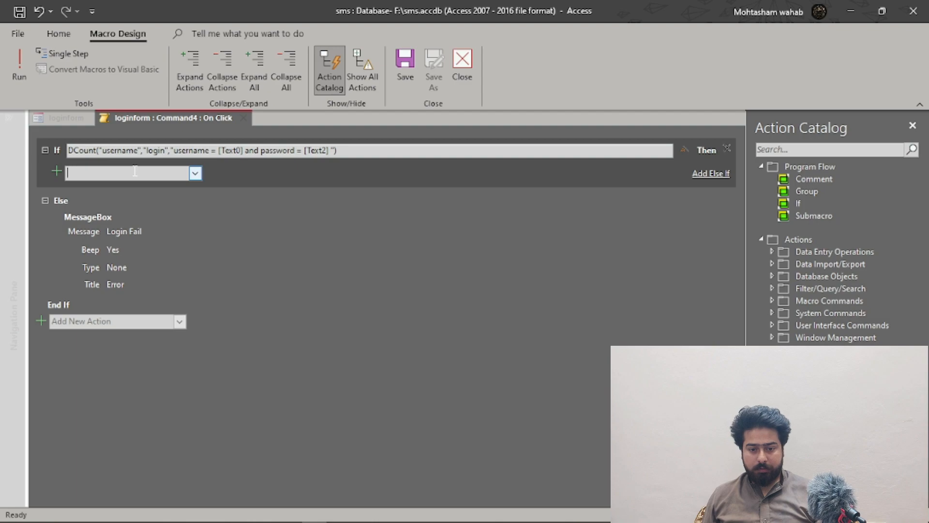
pyautogui.write('Close')
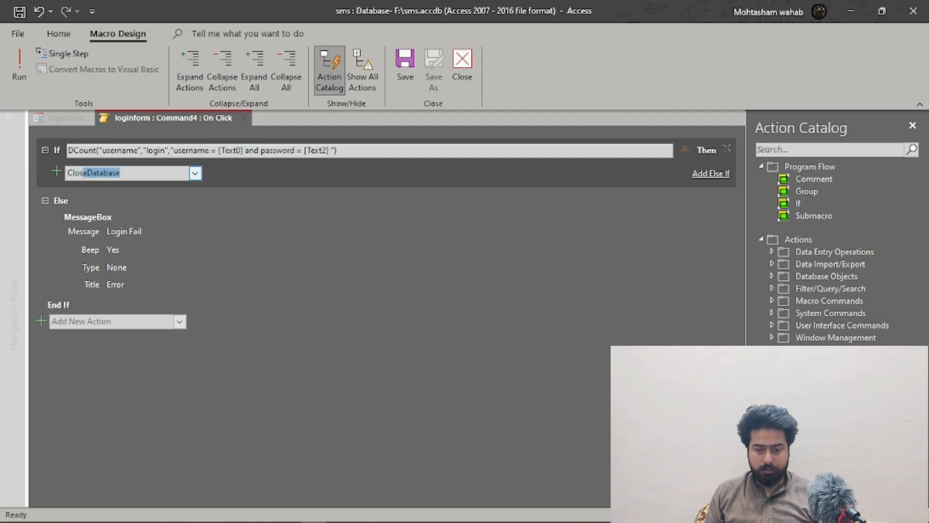
pyautogui.write('w')
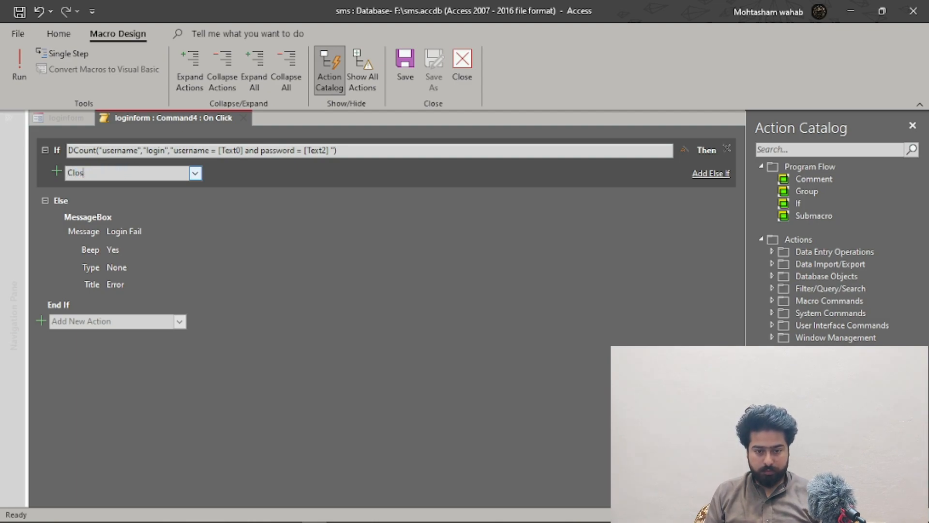
pyautogui.write('eWindow')
pyautogui.press('Return')
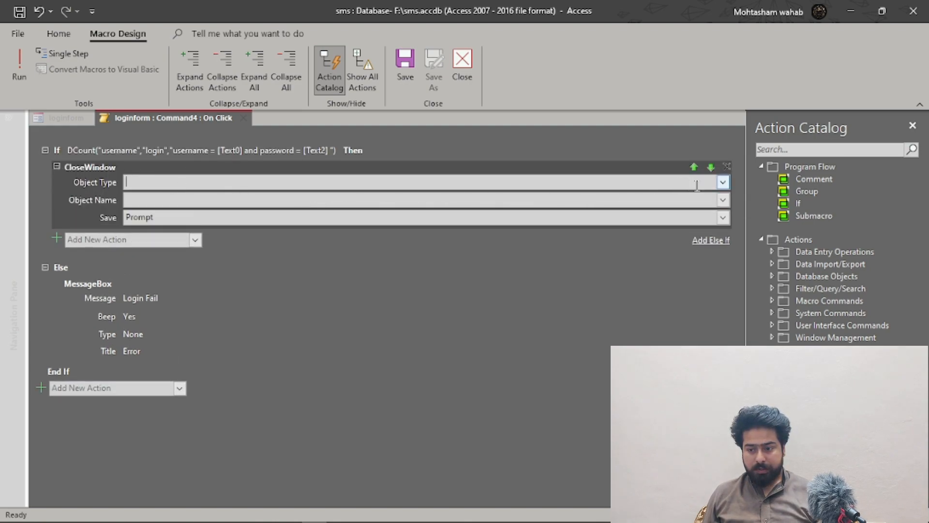
pyautogui.click(722, 183)
pyautogui.click(137, 237)
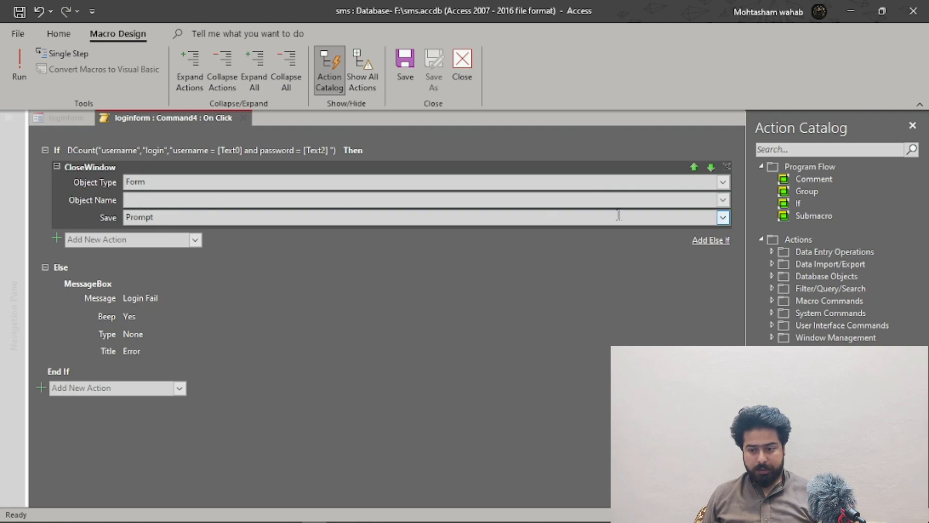
pyautogui.click(723, 199)
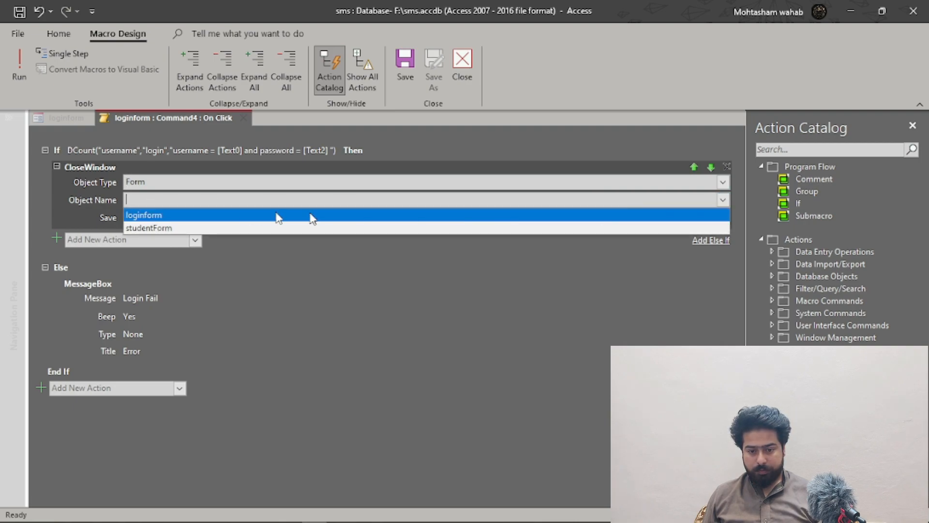
pyautogui.click(161, 218)
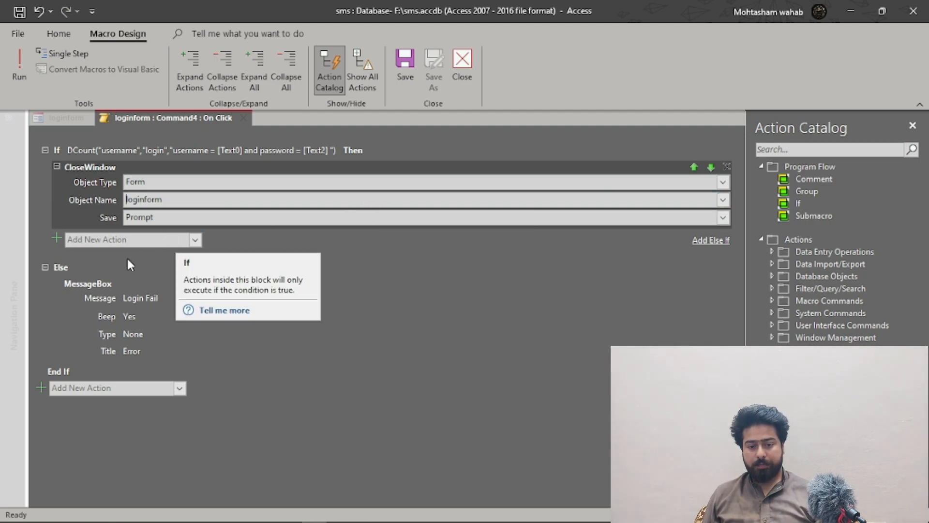
# Add an OpenForm action for studentForm after the CloseWindow action in the If block
pyautogui.click(114, 241)
pyautogui.write('OpenForm')
pyautogui.press('Return')
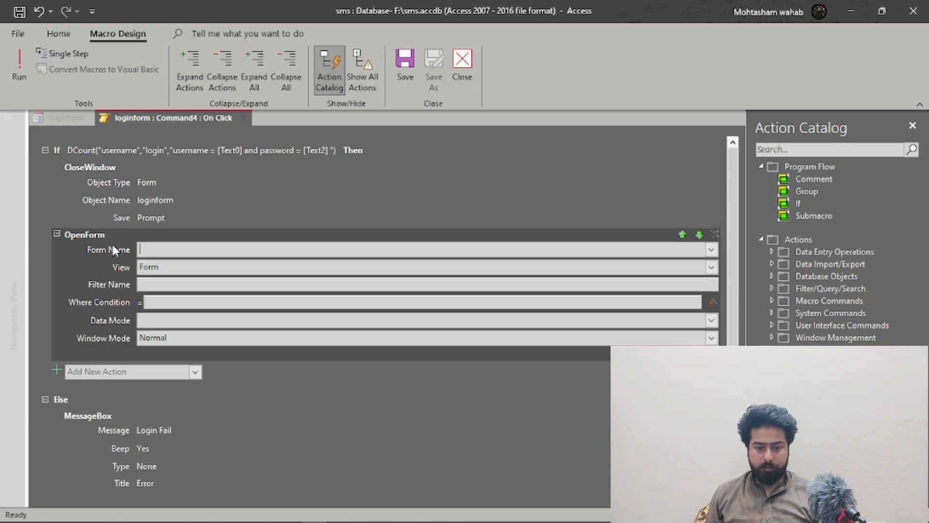
pyautogui.click(712, 250)
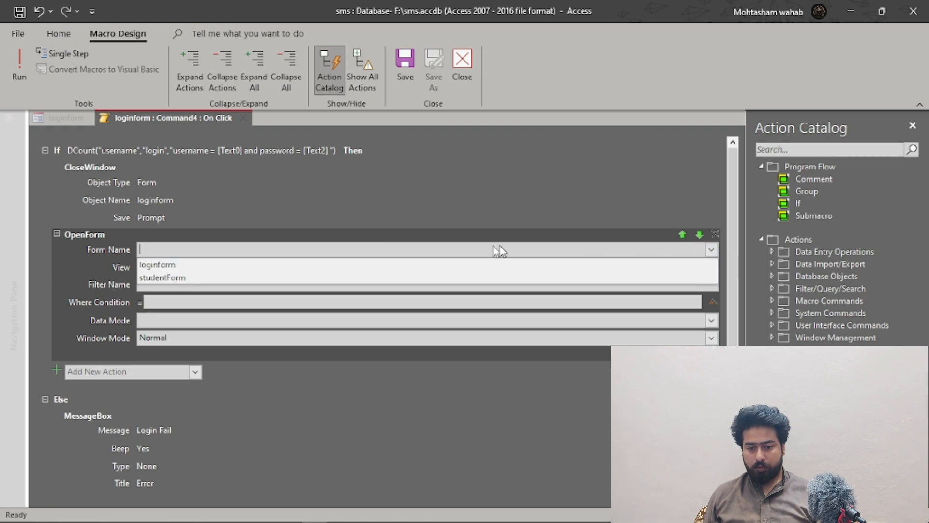
pyautogui.click(182, 278)
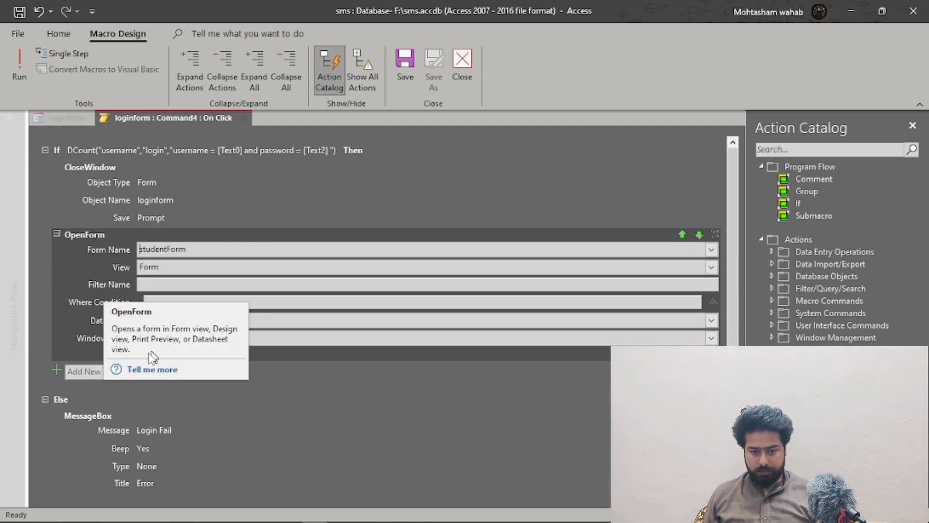
# Save and close the Login button's macro, and test the login in Form View, saving the design changes to loginform
pyautogui.click(464, 73)
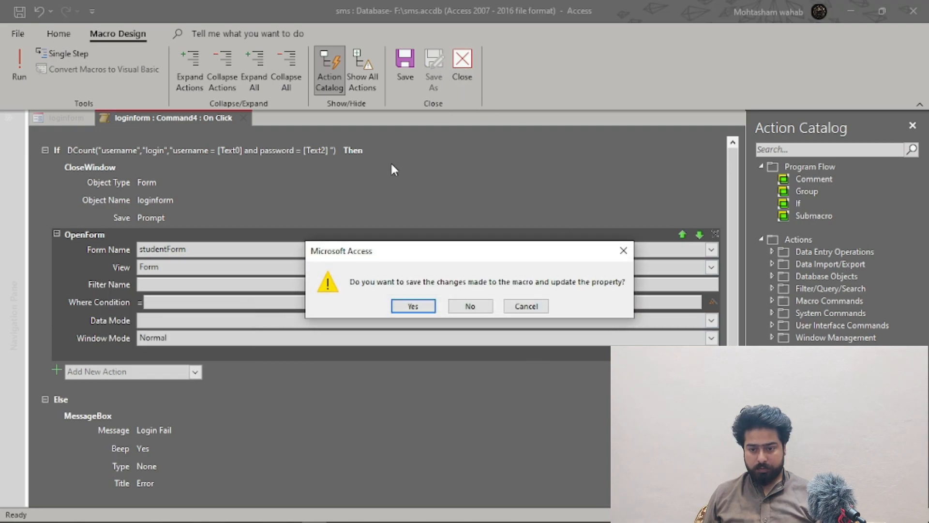
pyautogui.click(413, 306)
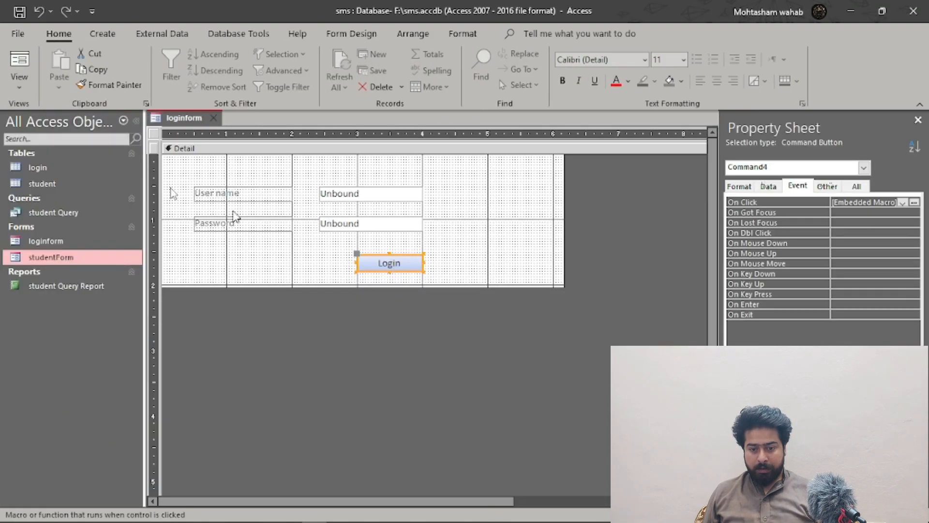
pyautogui.click(20, 92)
pyautogui.click(53, 116)
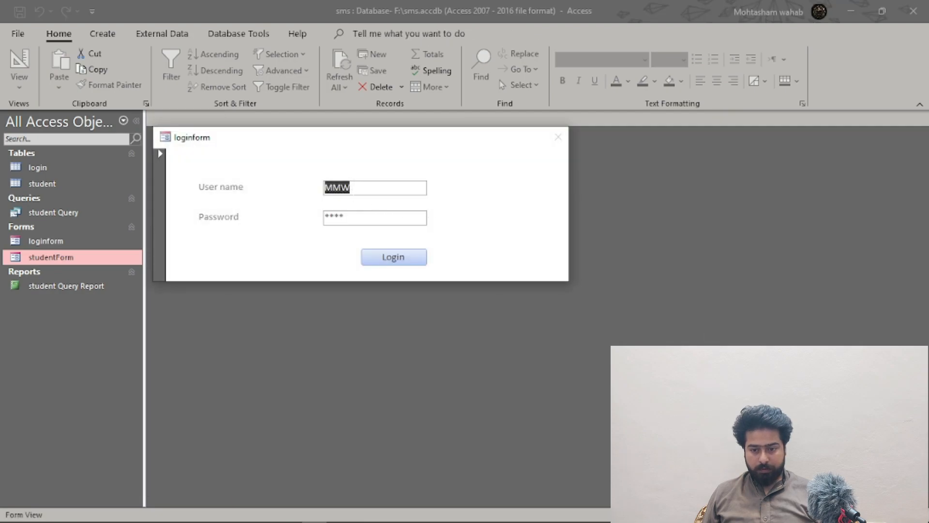
pyautogui.click(399, 261)
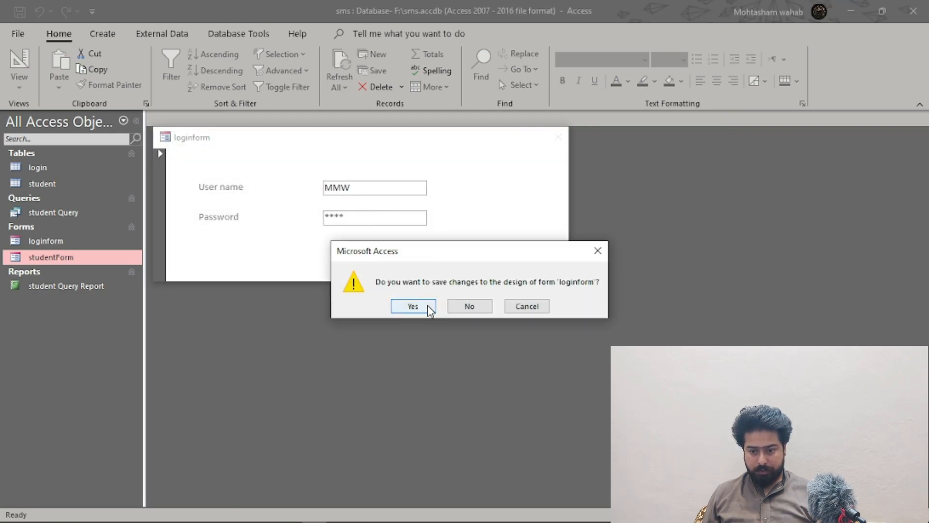
pyautogui.click(428, 306)
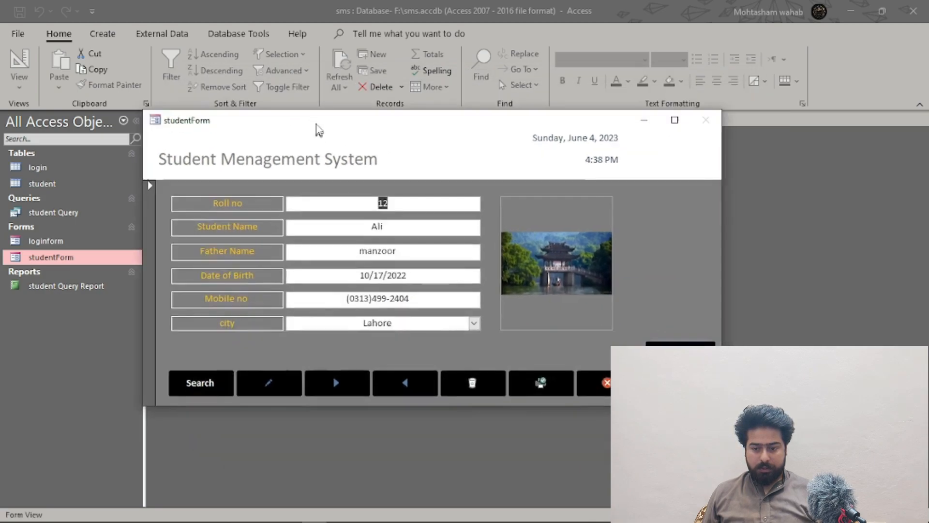
# Reposition the studentForm window within the workspace and close the form
pyautogui.moveTo(315, 130); pyautogui.dragTo(374, 127)
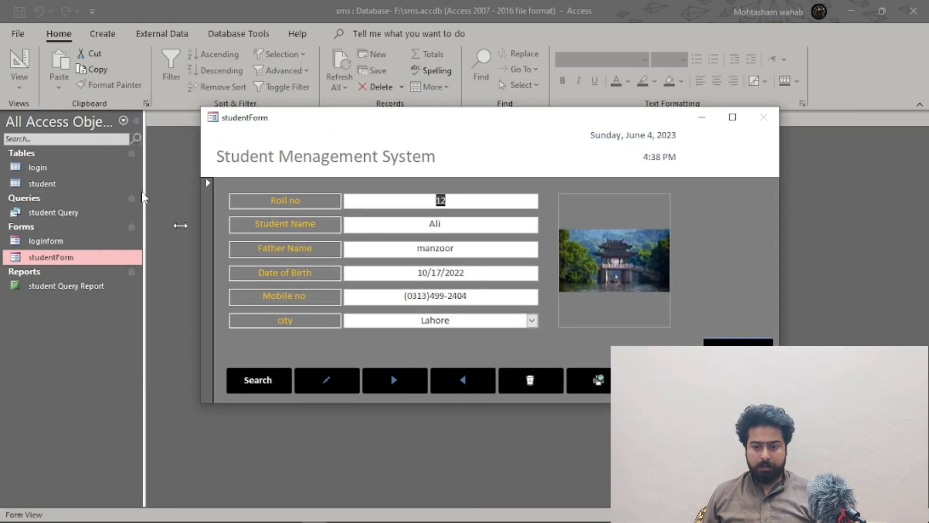
pyautogui.moveTo(324, 141); pyautogui.dragTo(329, 166)
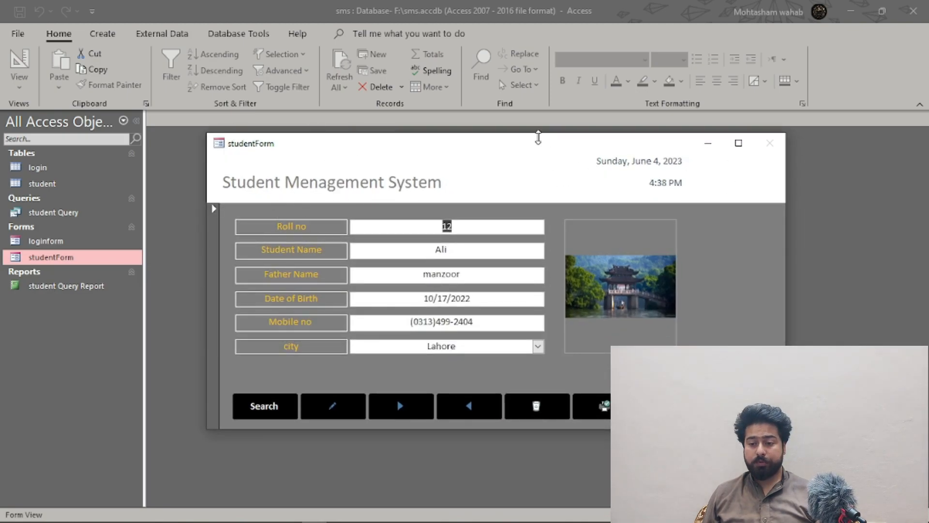
pyautogui.rightClick(555, 158)
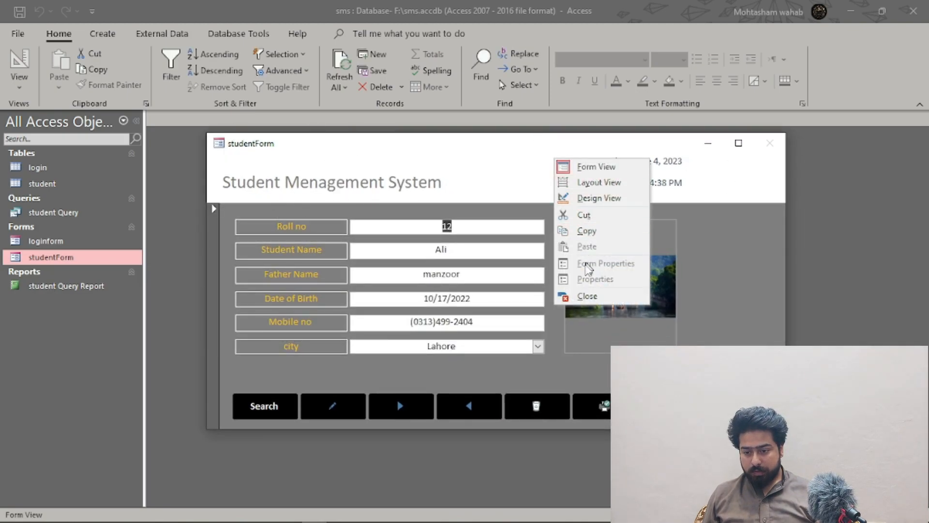
pyautogui.click(589, 298)
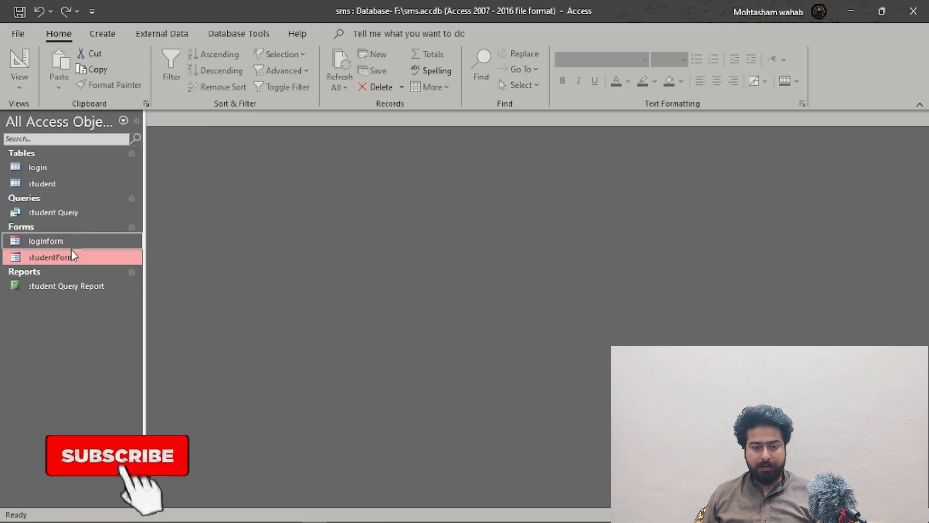
# Open loginform and switch it to Design View
pyautogui.doubleClick(58, 242)
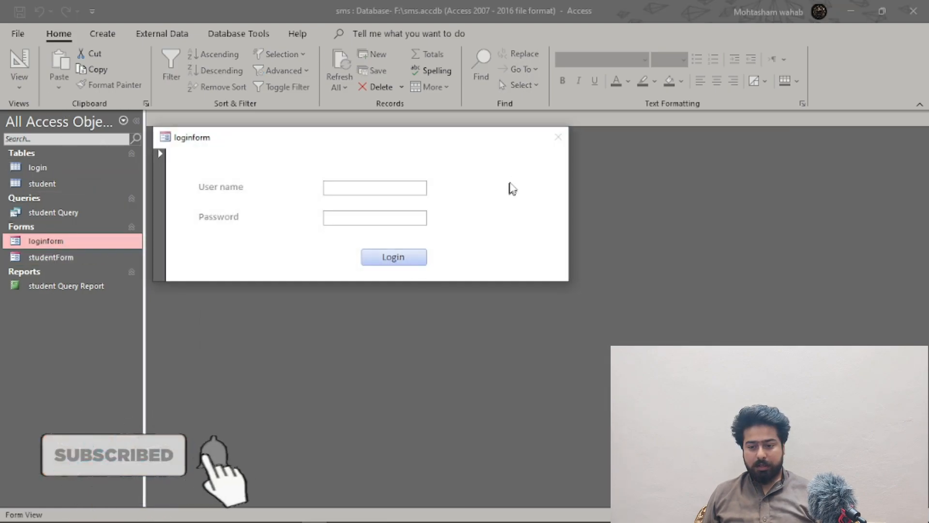
pyautogui.rightClick(509, 170)
pyautogui.click(541, 207)
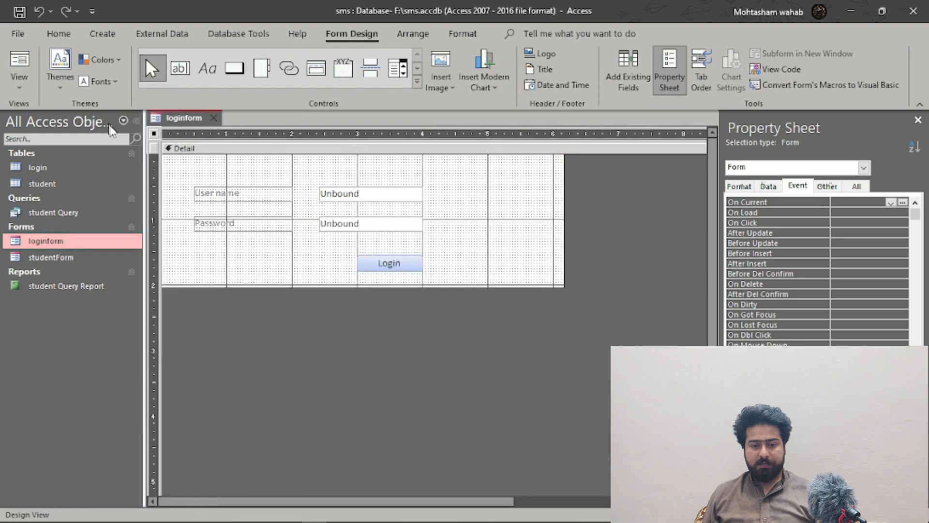
pyautogui.click(19, 84)
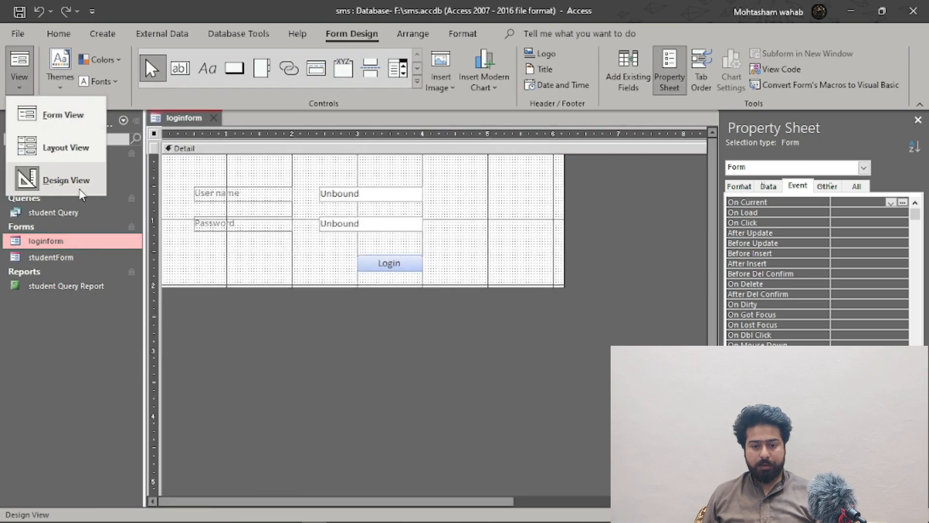
pyautogui.click(73, 182)
# Set the CloseWindow action's Save argument to Yes in the Login button's On Click macro, and close the macro with its changes saved
pyautogui.click(404, 267)
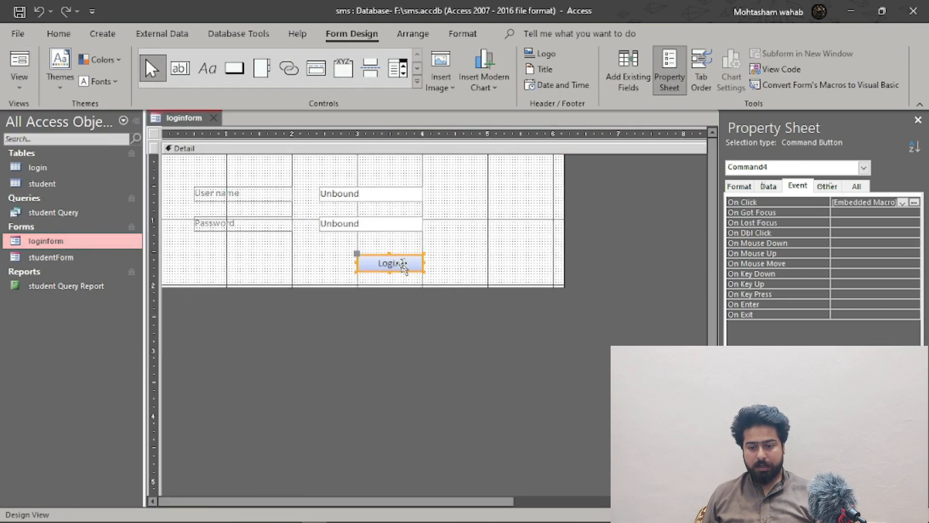
pyautogui.click(914, 201)
pyautogui.click(153, 216)
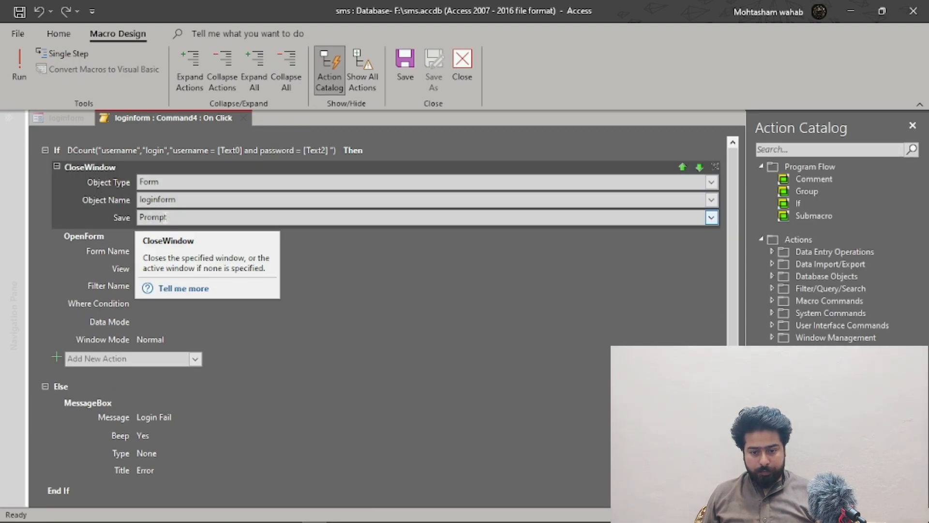
pyautogui.doubleClick(162, 217)
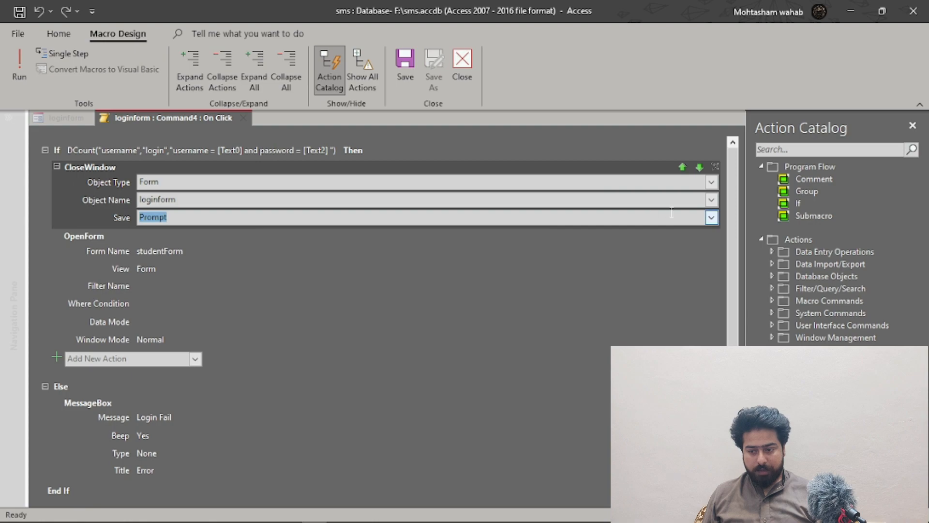
pyautogui.click(712, 218)
pyautogui.click(164, 247)
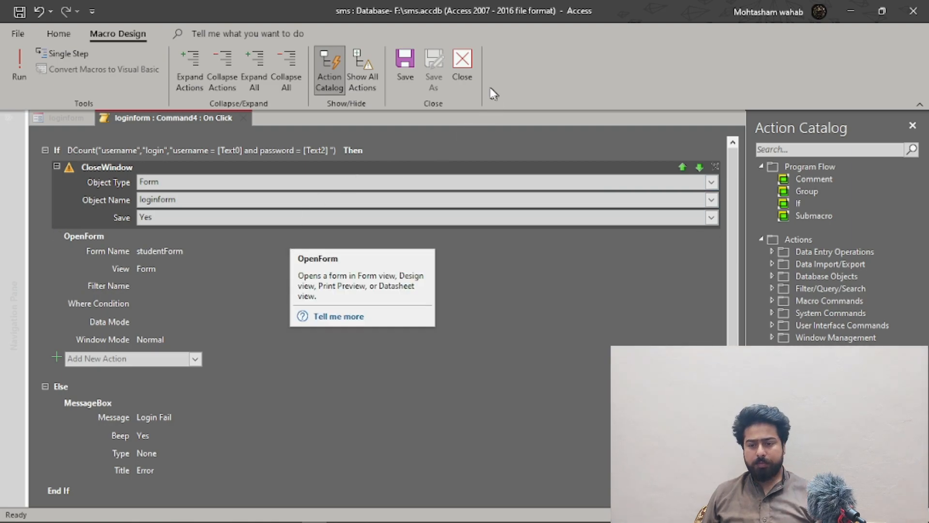
pyautogui.click(462, 66)
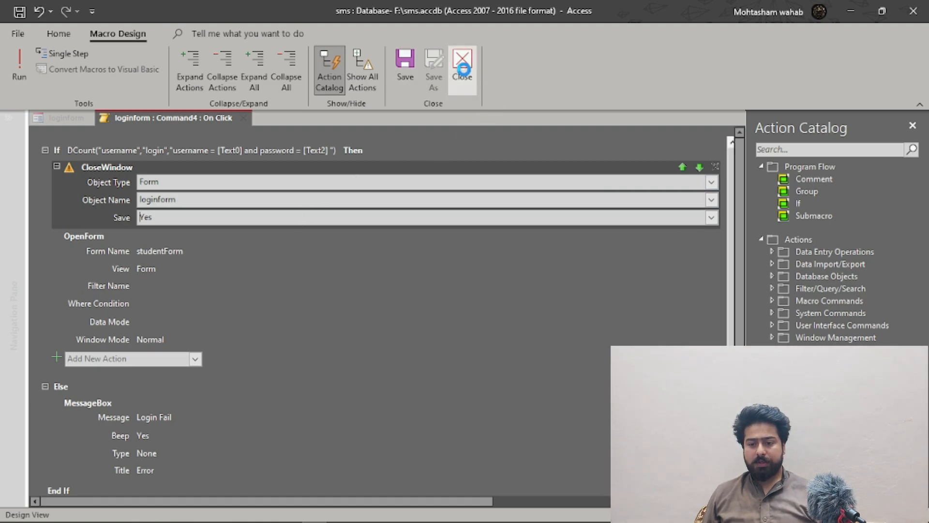
# Test the login form in Form View with a username and an incorrect password, and dismiss the error message
pyautogui.click(19, 86)
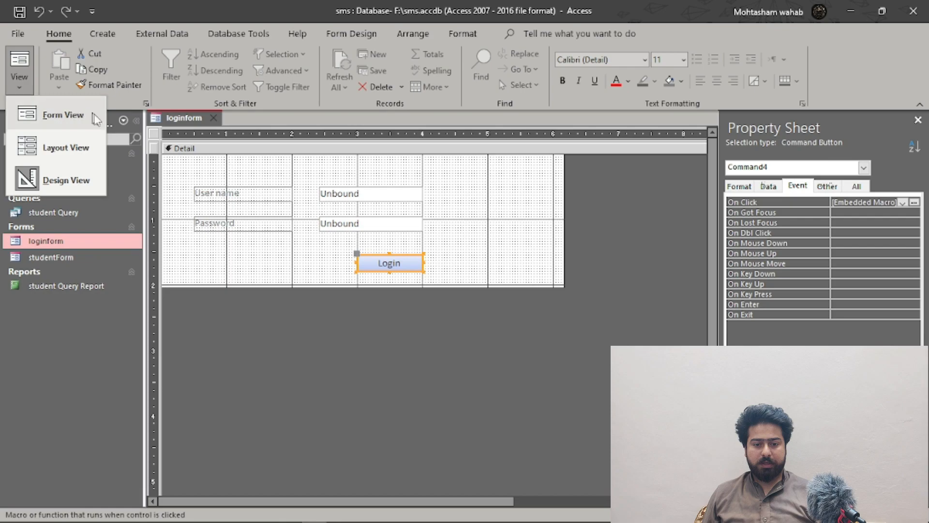
pyautogui.click(68, 121)
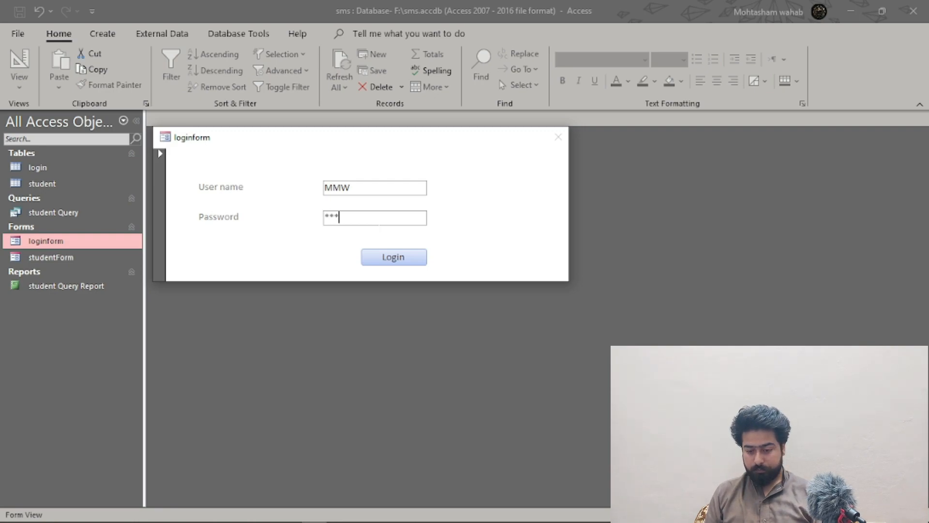
pyautogui.click(393, 257)
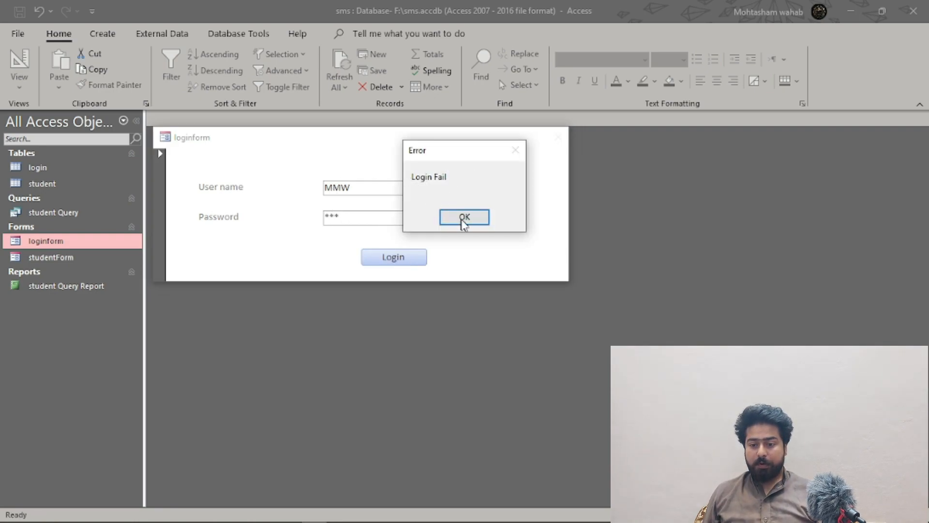
pyautogui.click(463, 218)
# Replace the entry in the Password field with the correct password and log in
pyautogui.moveTo(346, 218); pyautogui.dragTo(292, 210)
pyautogui.press('BackSpace')
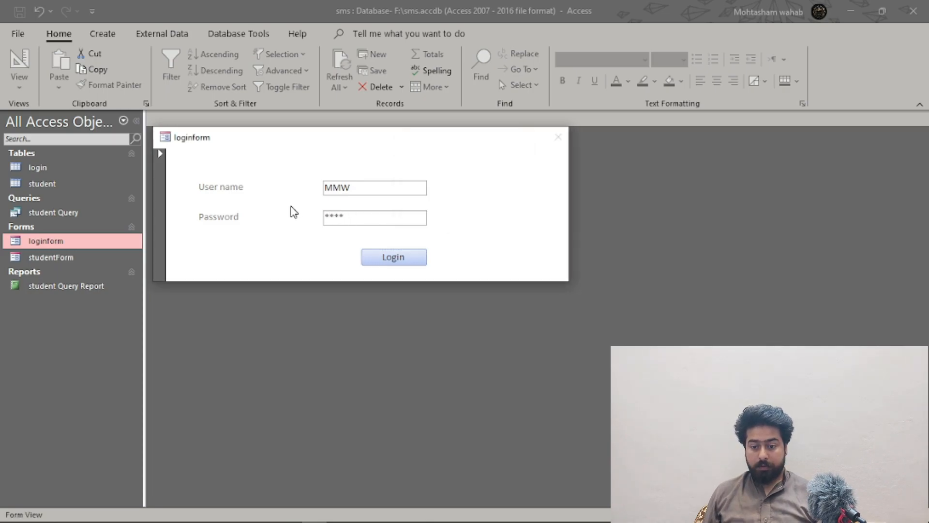
pyautogui.click(390, 257)
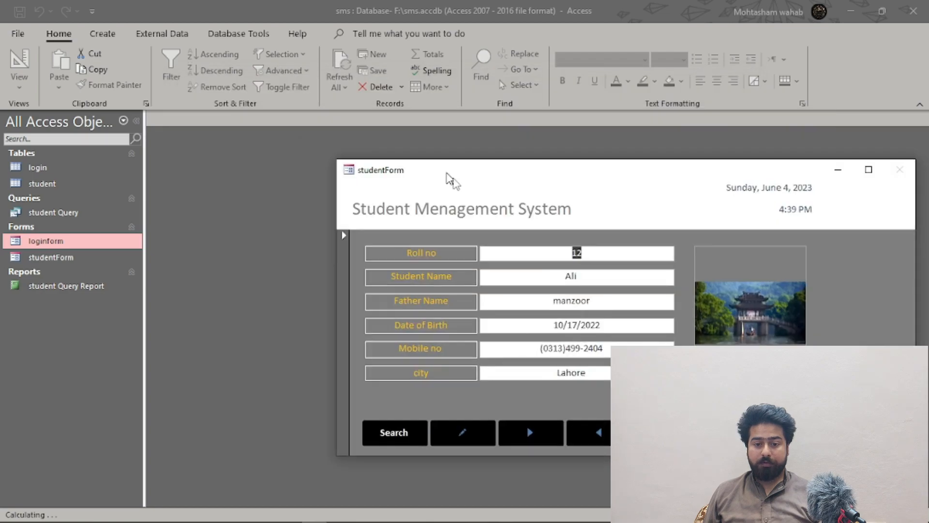
# Reposition the studentForm window and test the form's own close button, reopening the form to repeat the test
pyautogui.moveTo(446, 174); pyautogui.dragTo(321, 142)
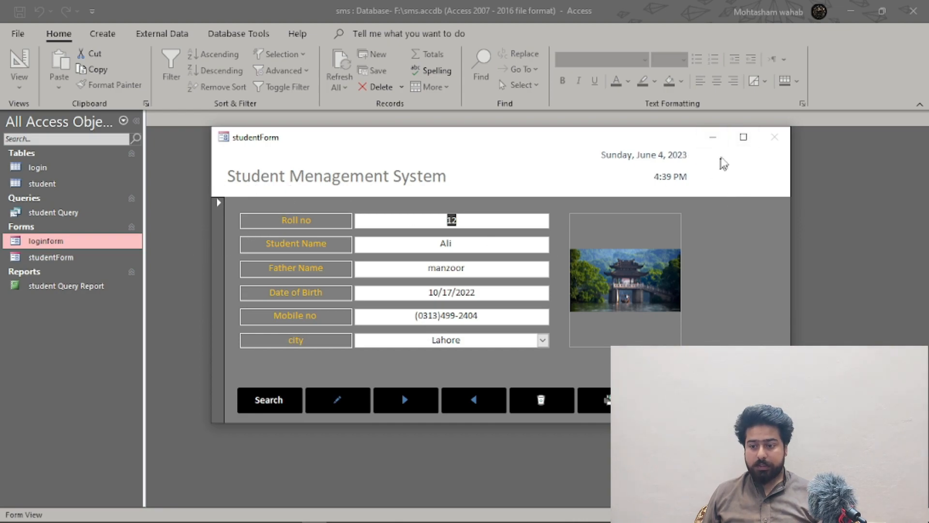
pyautogui.rightClick(480, 135)
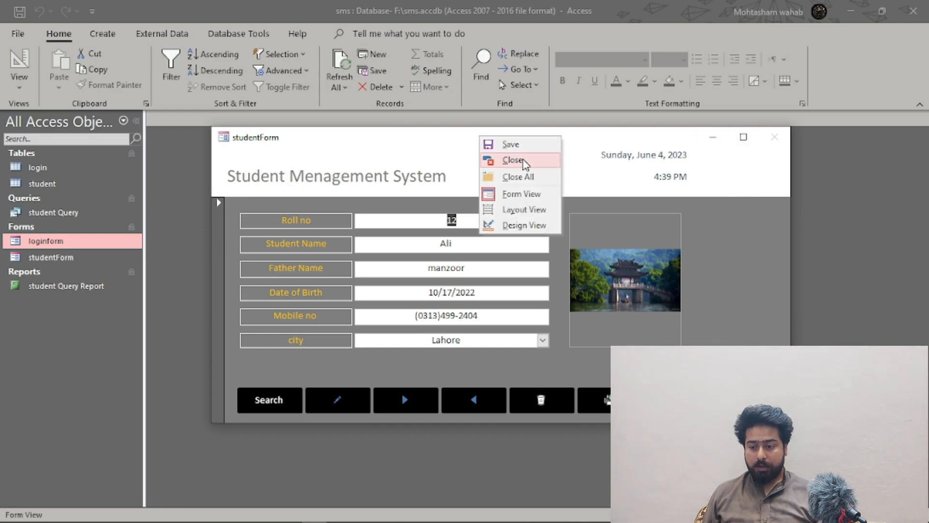
pyautogui.click(599, 143)
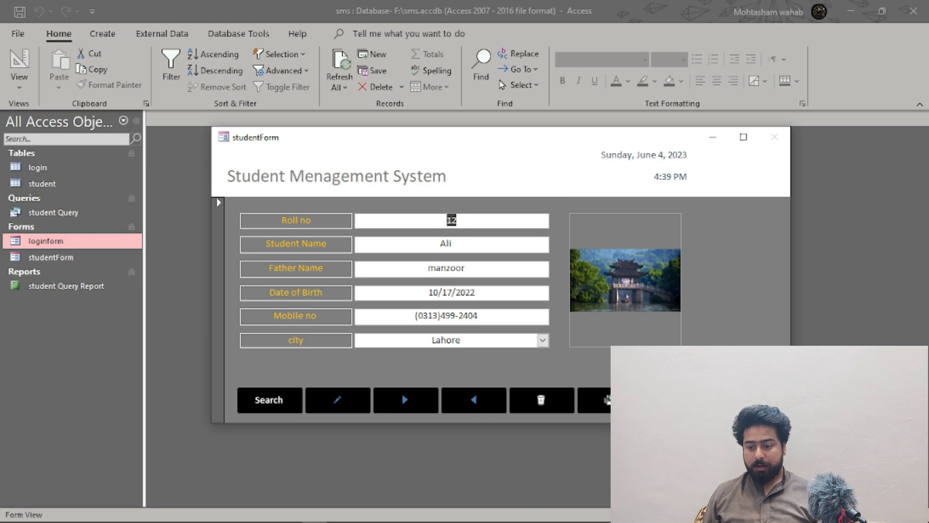
pyautogui.moveTo(528, 141); pyautogui.dragTo(485, 108)
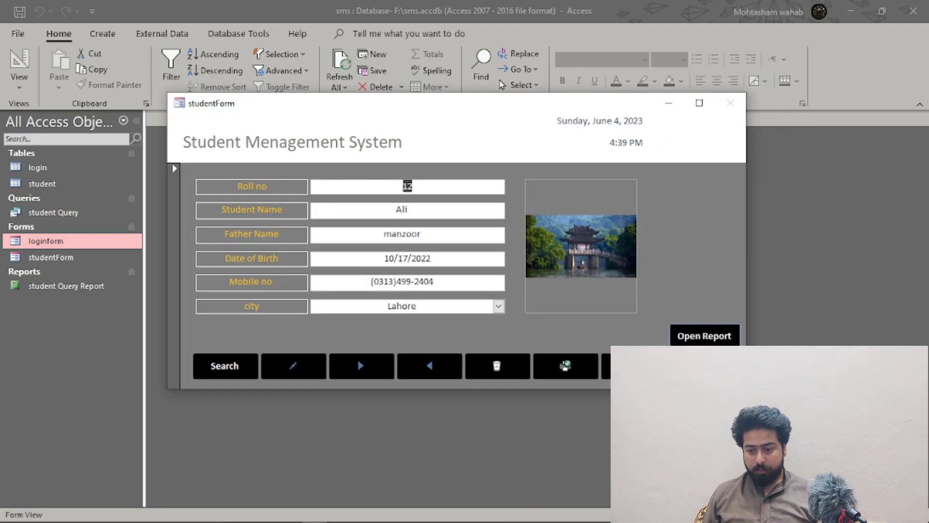
pyautogui.click(634, 366)
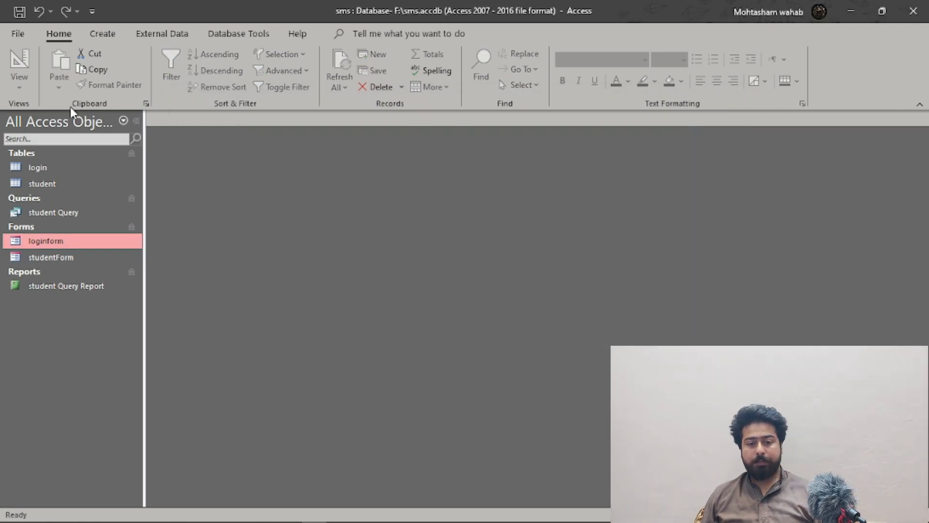
pyautogui.doubleClick(66, 260)
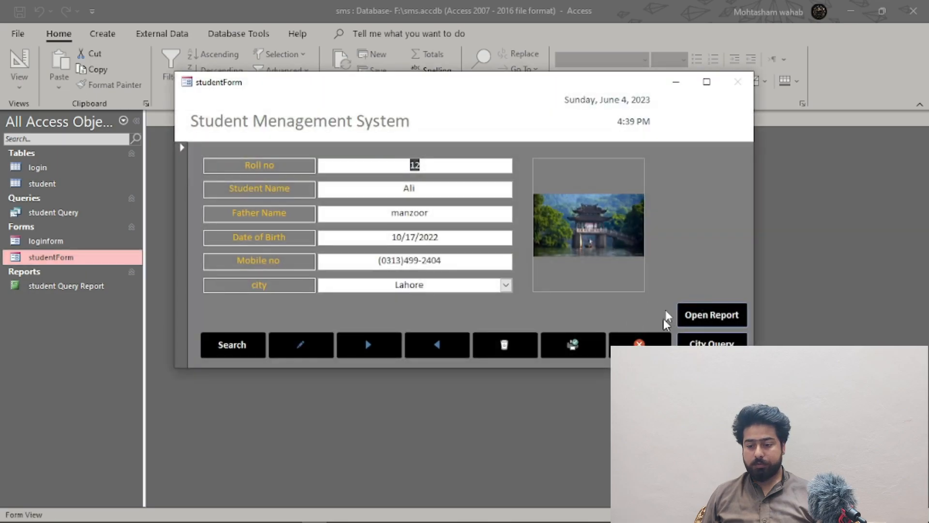
pyautogui.click(653, 346)
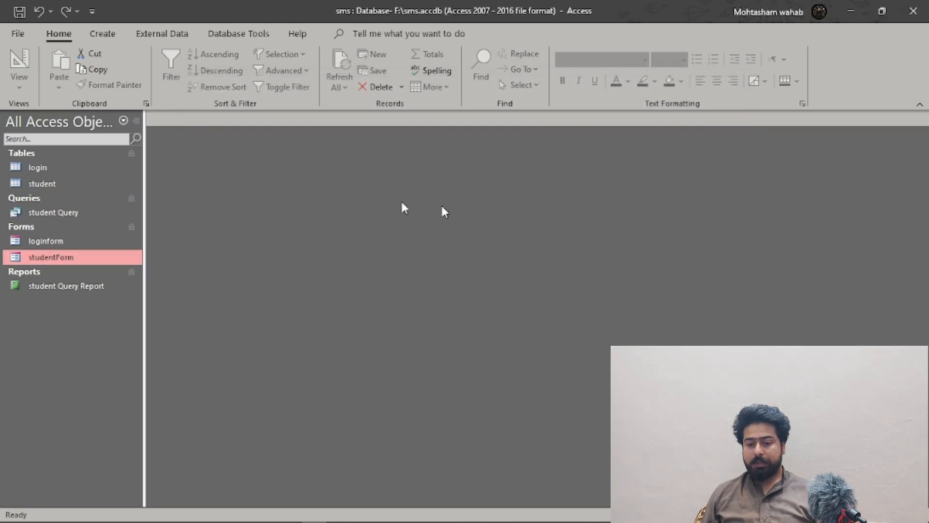
# Open studentForm and switch it to Design View
pyautogui.doubleClick(69, 262)
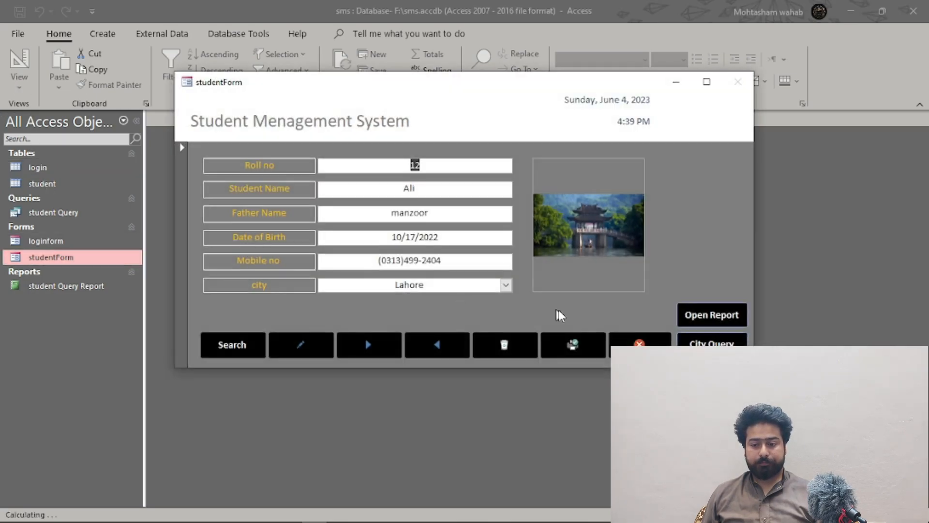
pyautogui.rightClick(704, 248)
pyautogui.click(733, 281)
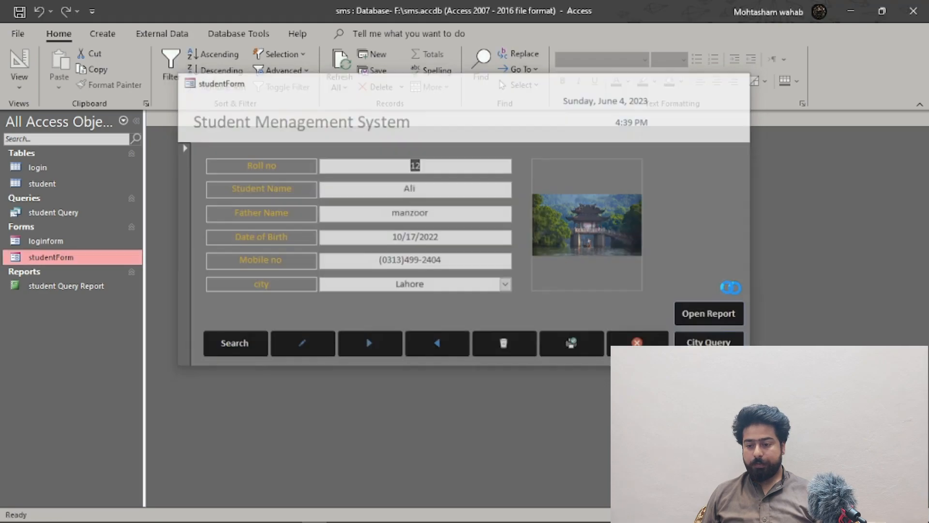
# Open the On Click macro of studentForm's close button and add an OpenForm action for loginform
pyautogui.click(621, 418)
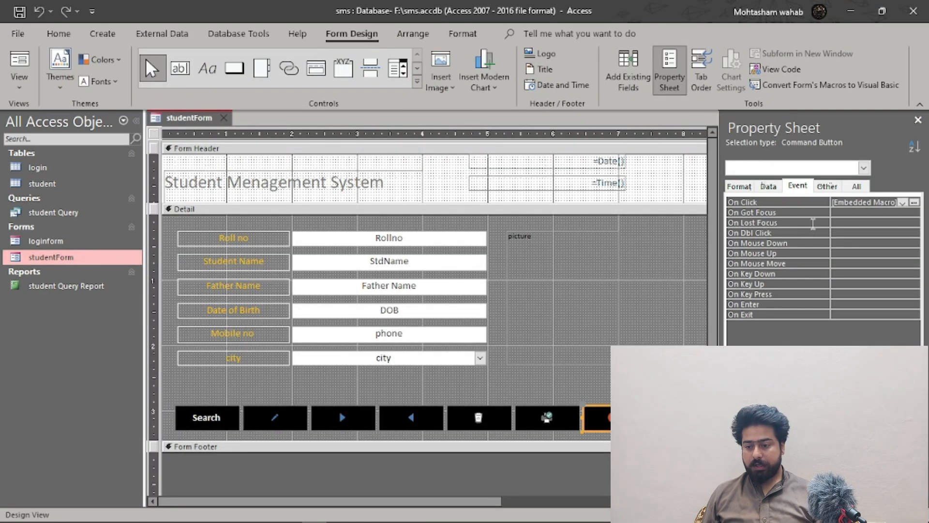
pyautogui.click(914, 203)
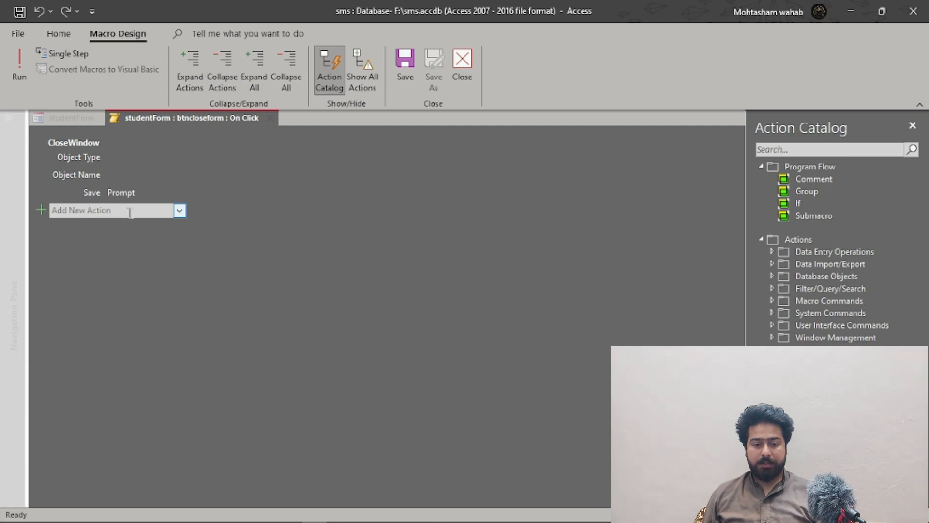
pyautogui.write('OpenForm')
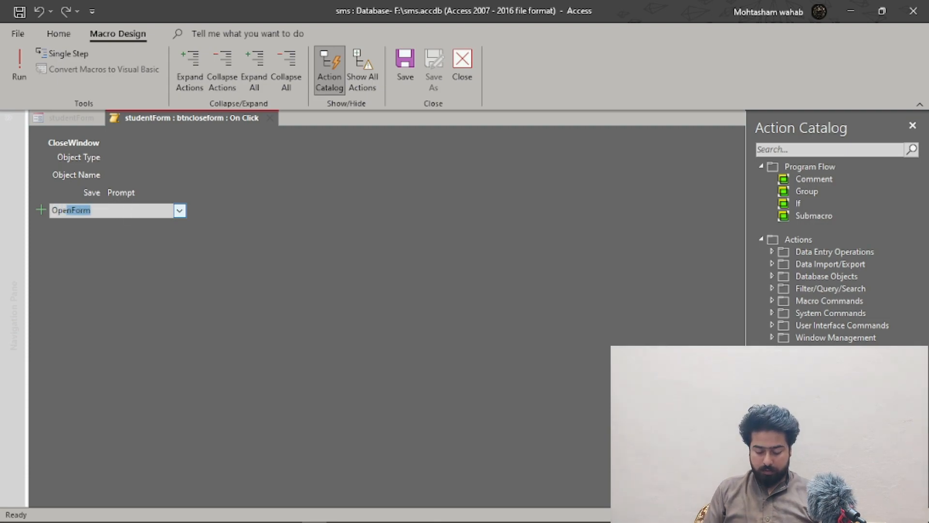
pyautogui.press('Return')
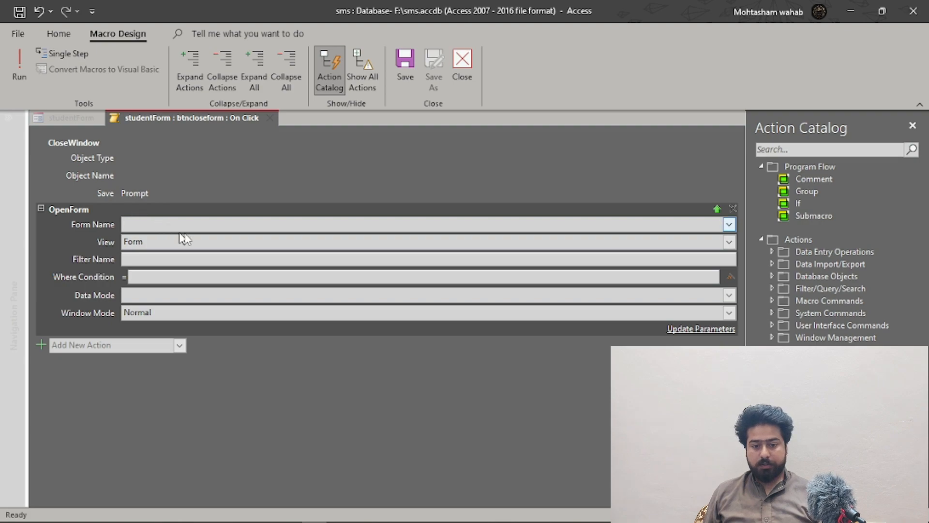
pyautogui.click(729, 225)
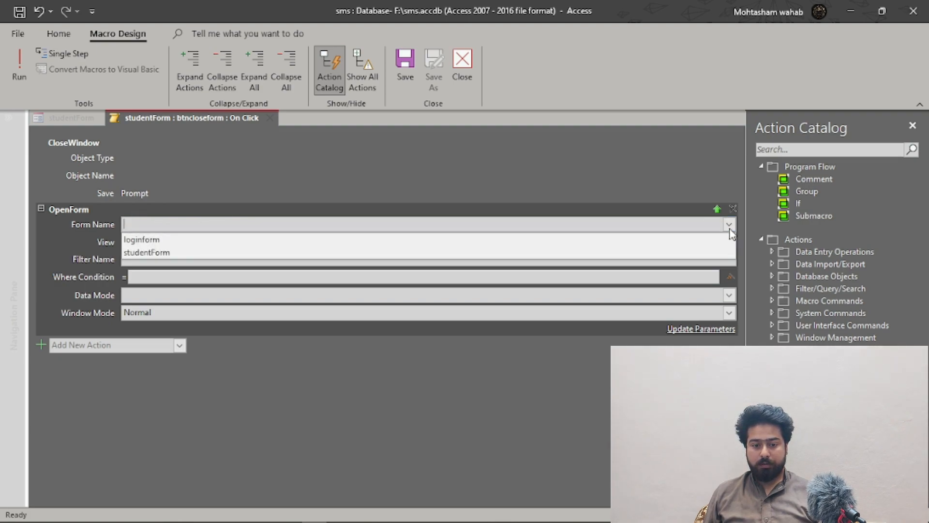
pyautogui.click(173, 240)
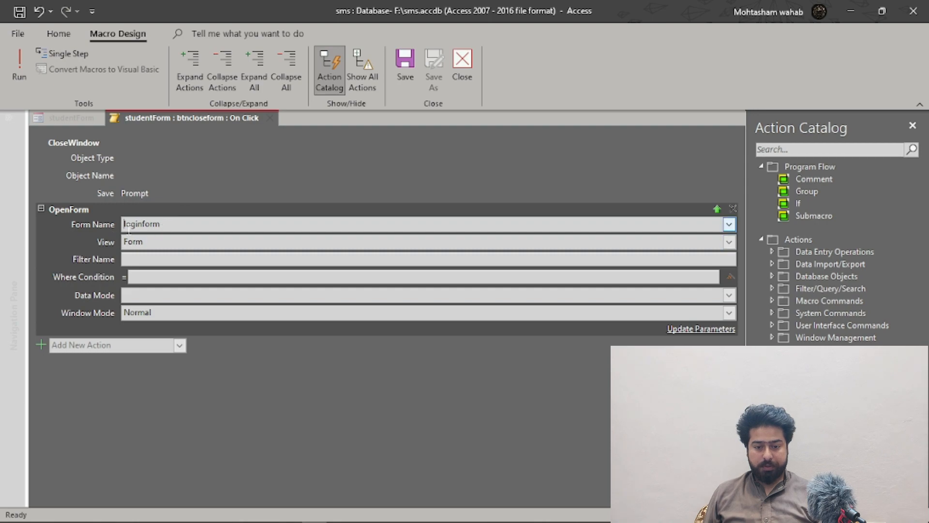
# Set the CloseWindow action's Save option to Yes, then close the macro and studentForm, saving the changes
pyautogui.click(144, 196)
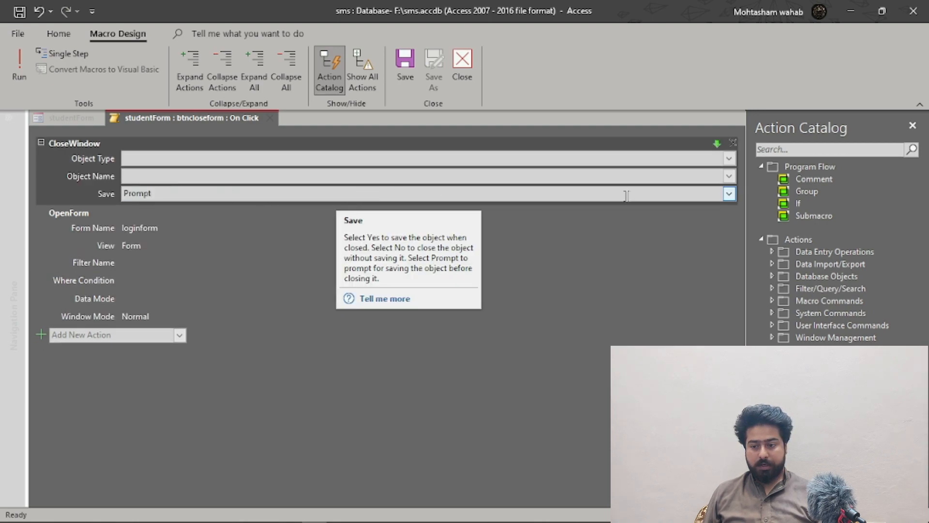
pyautogui.click(730, 194)
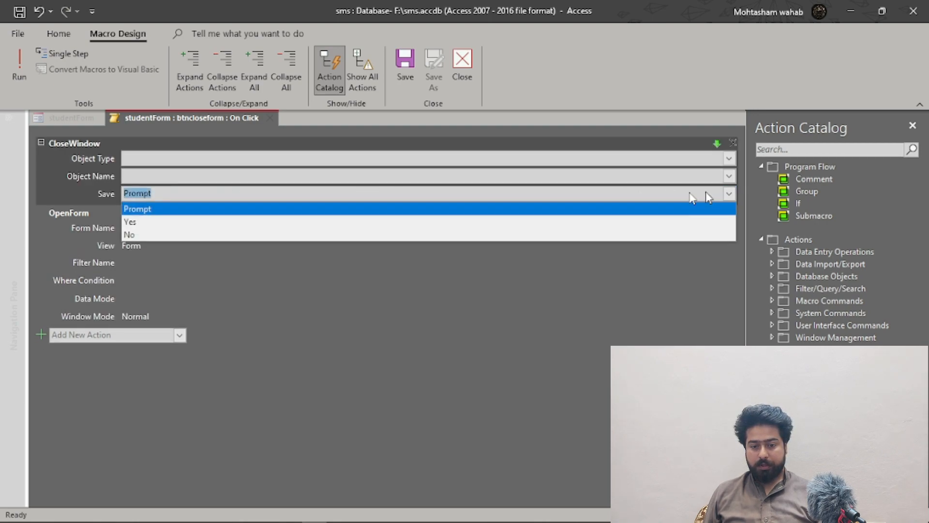
pyautogui.click(144, 223)
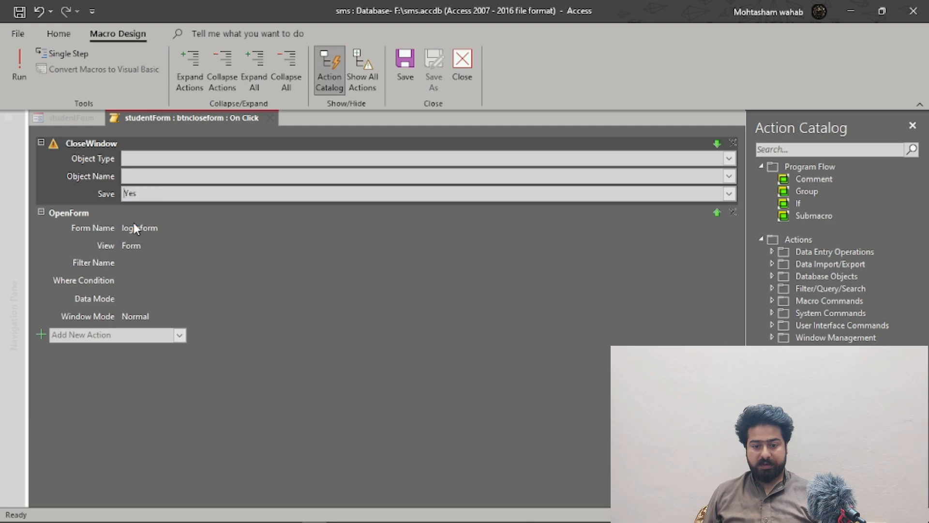
pyautogui.click(469, 68)
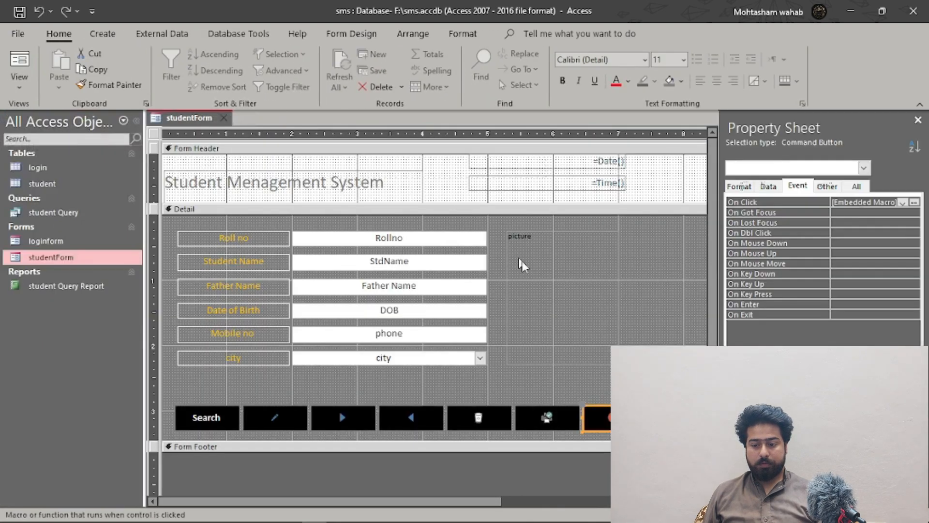
pyautogui.click(224, 119)
pyautogui.click(407, 307)
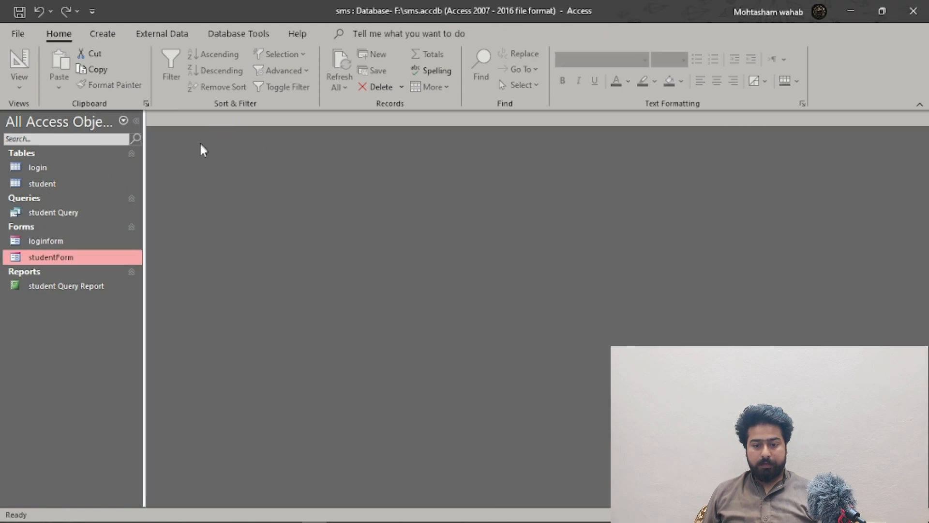
# Open loginform and log in with the username and the account password
pyautogui.doubleClick(46, 240)
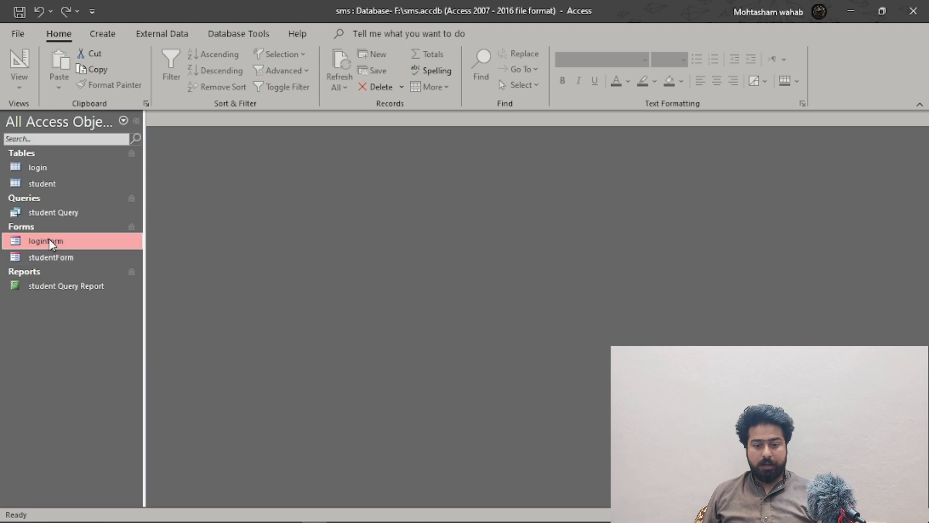
pyautogui.write('MMW')
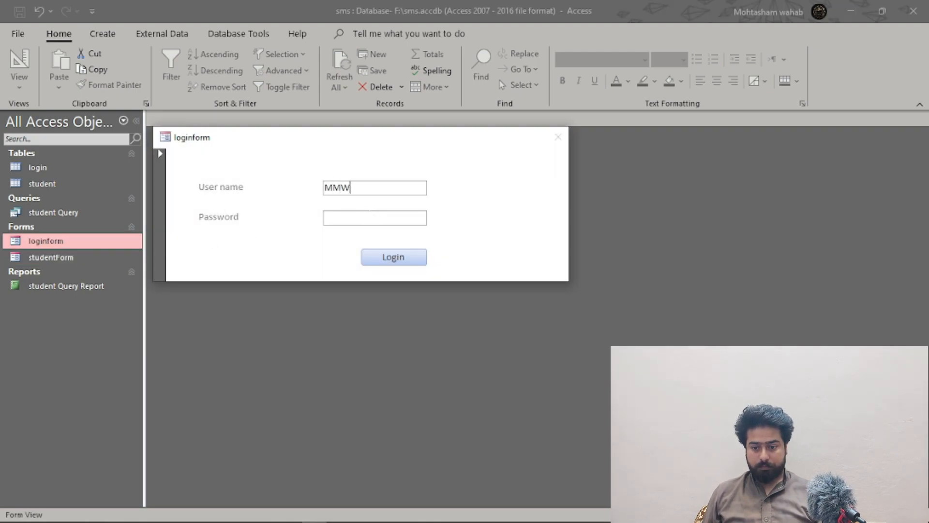
pyautogui.write('1')
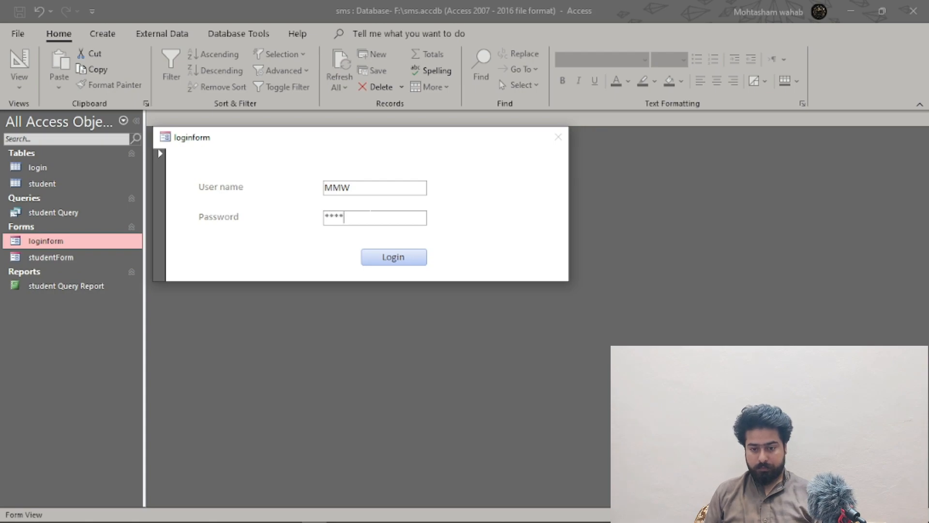
pyautogui.click(402, 265)
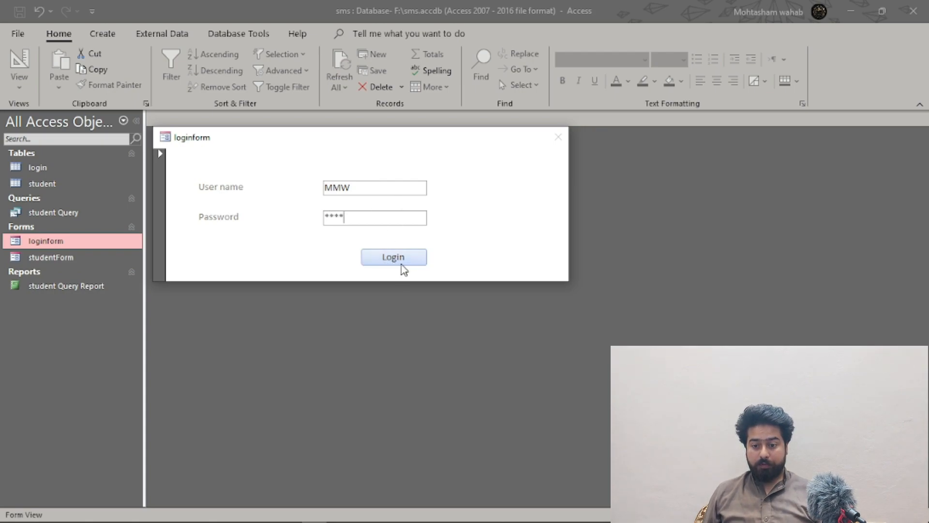
pyautogui.click(404, 260)
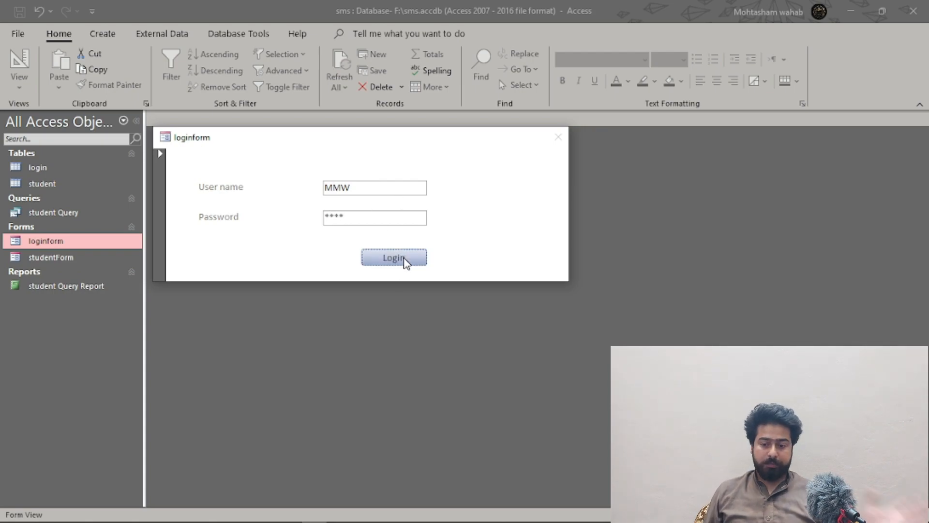
# Move the studentForm window clear of the ribbon and test the form's own close button
pyautogui.moveTo(423, 89); pyautogui.dragTo(528, 146)
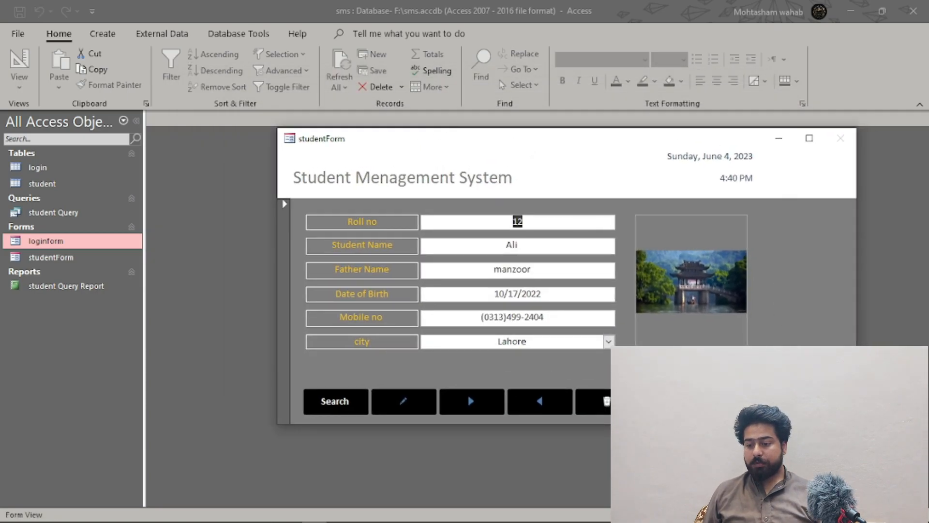
pyautogui.click(745, 401)
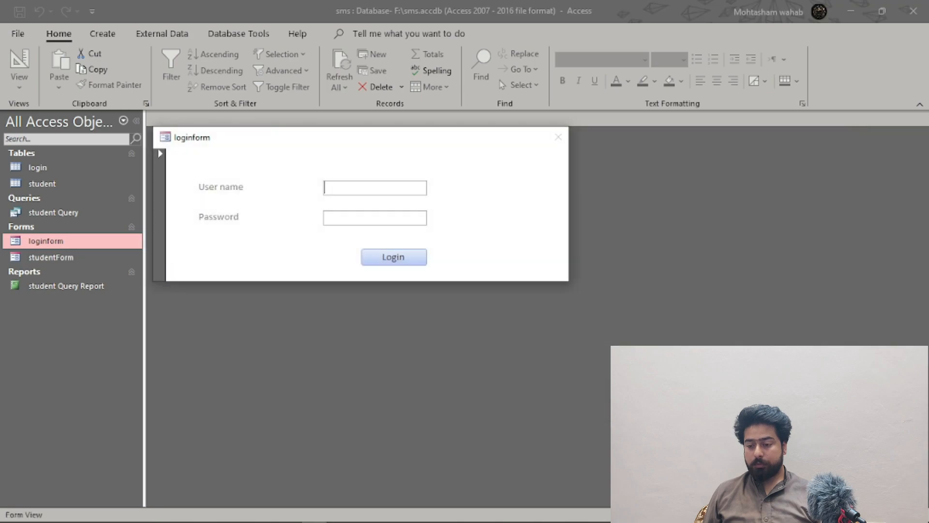